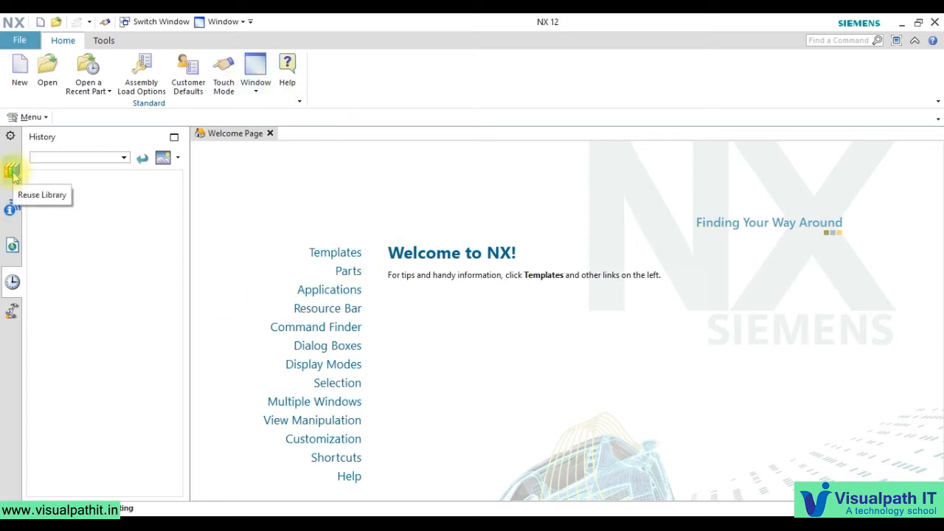
- Examine the Web Browser and History views and the list of recently opened parts
left_click(12, 248)
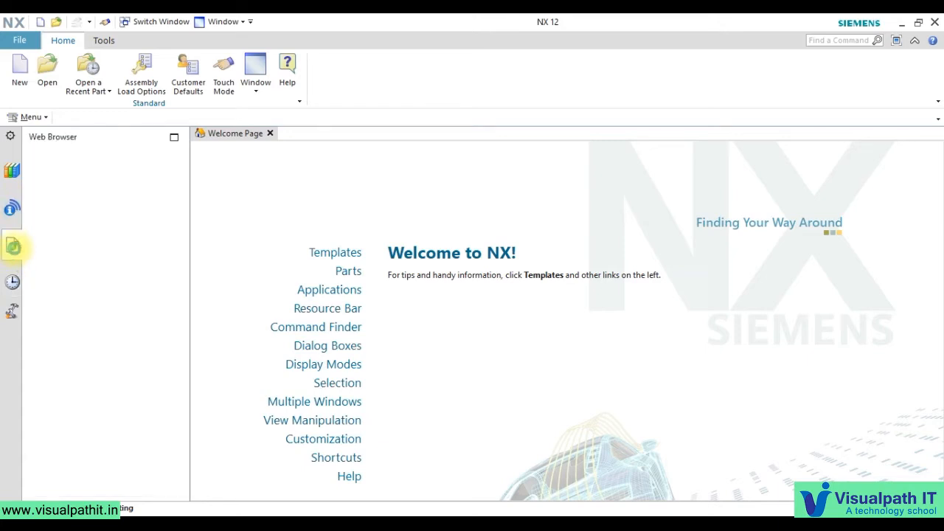
left_click(13, 283)
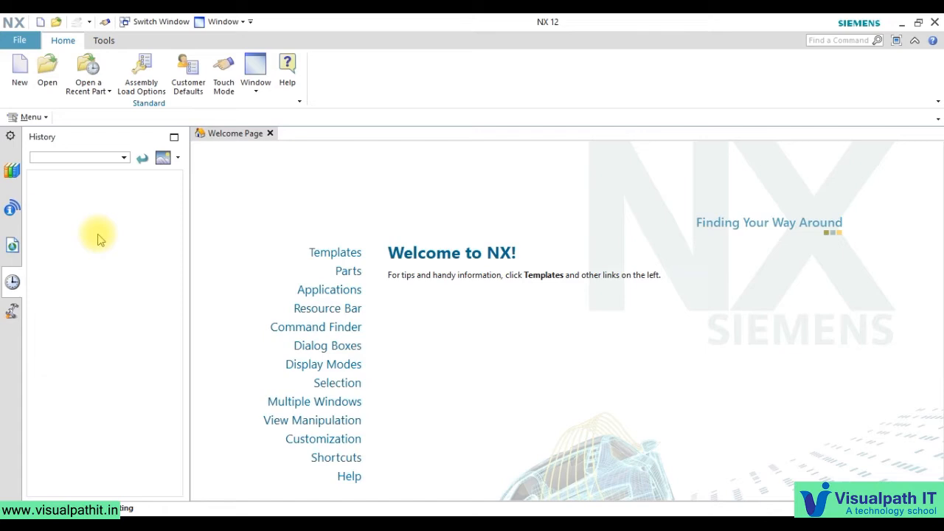
left_click(124, 157)
left_click(125, 157)
left_click(174, 158)
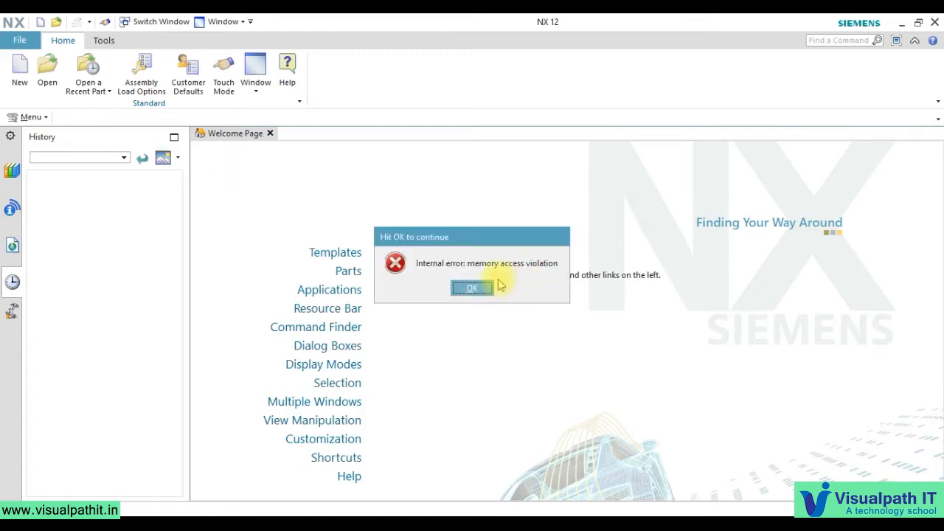
left_click(488, 287)
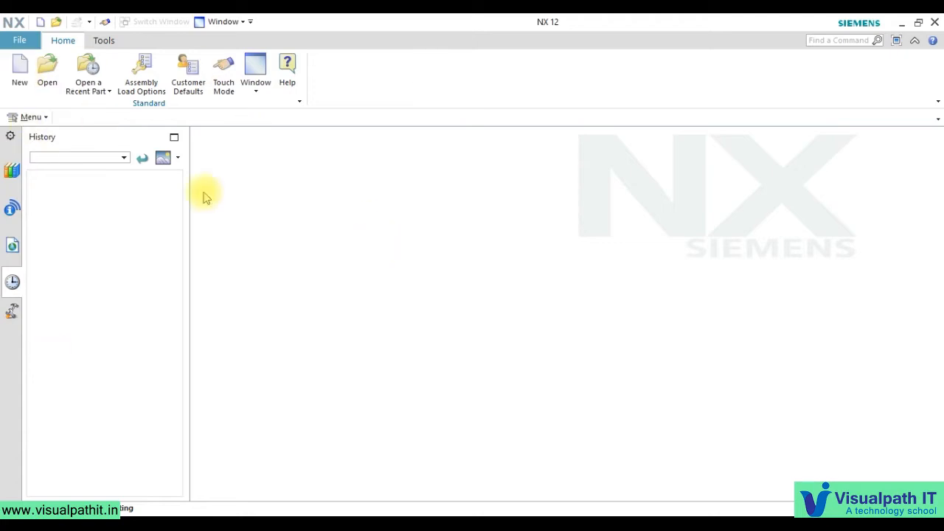
left_click(19, 42)
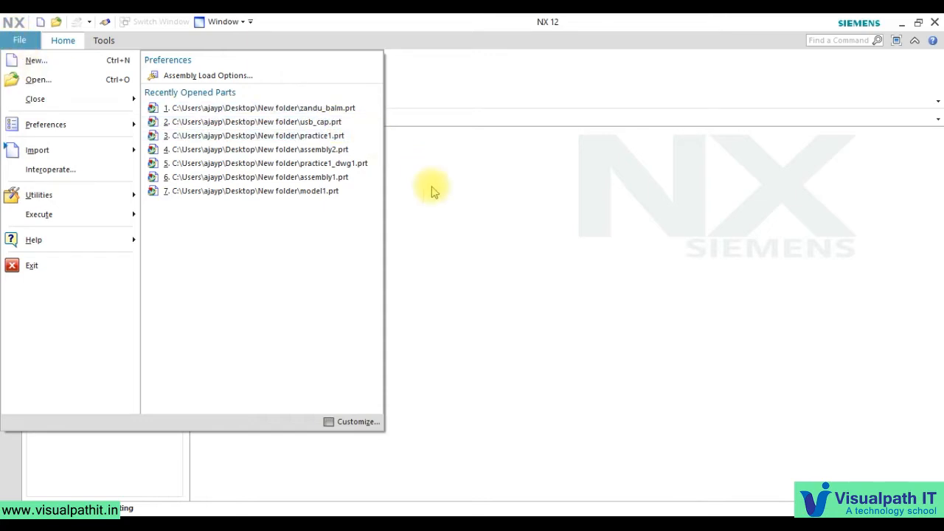
left_click(80, 201)
left_click(562, 227)
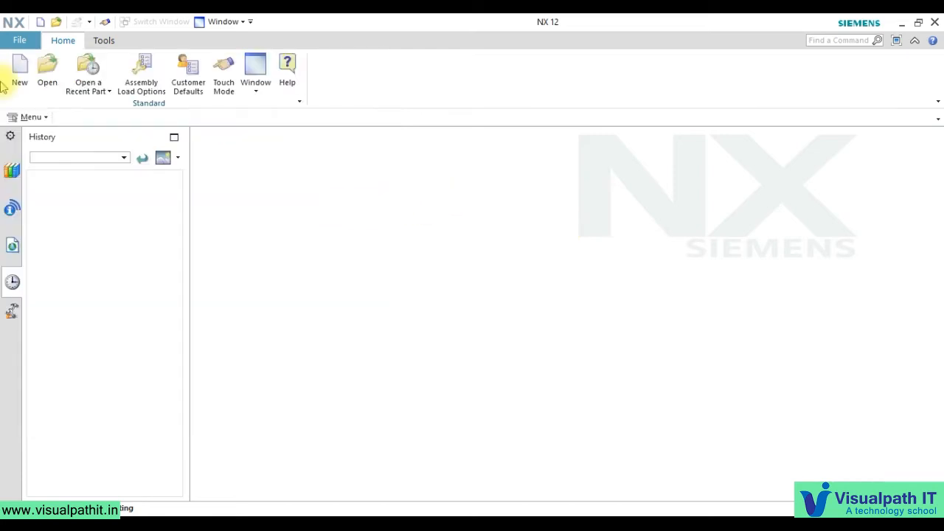
- Start a new file and examine the available Model, DMU, Drawing and Layout templates
left_click(21, 68)
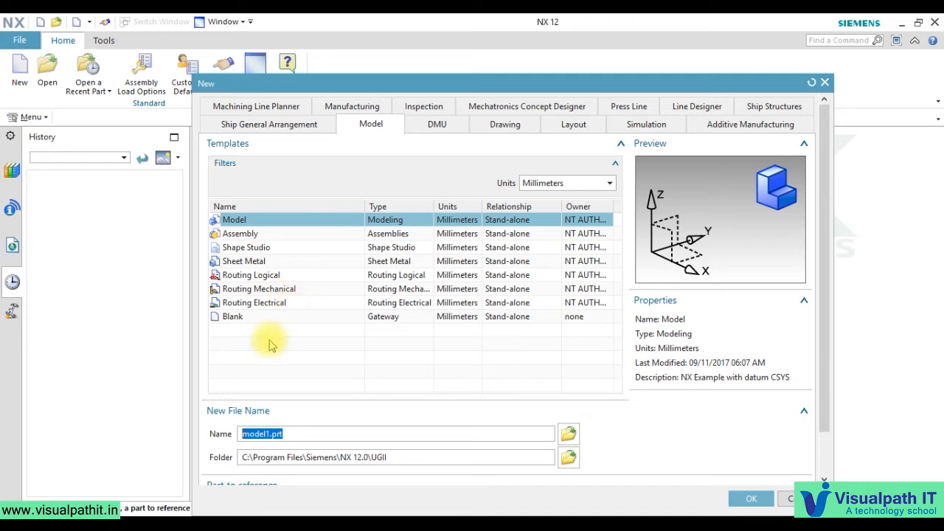
left_click(435, 127)
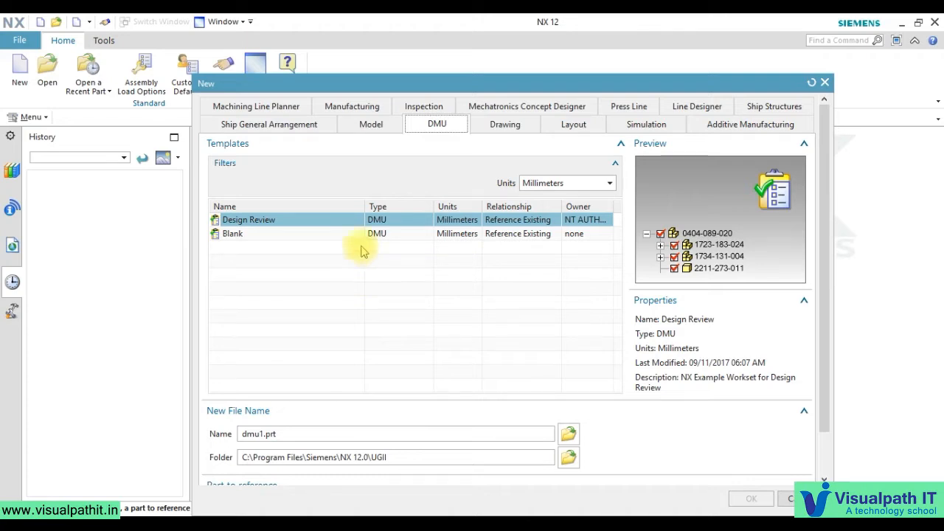
left_click(497, 124)
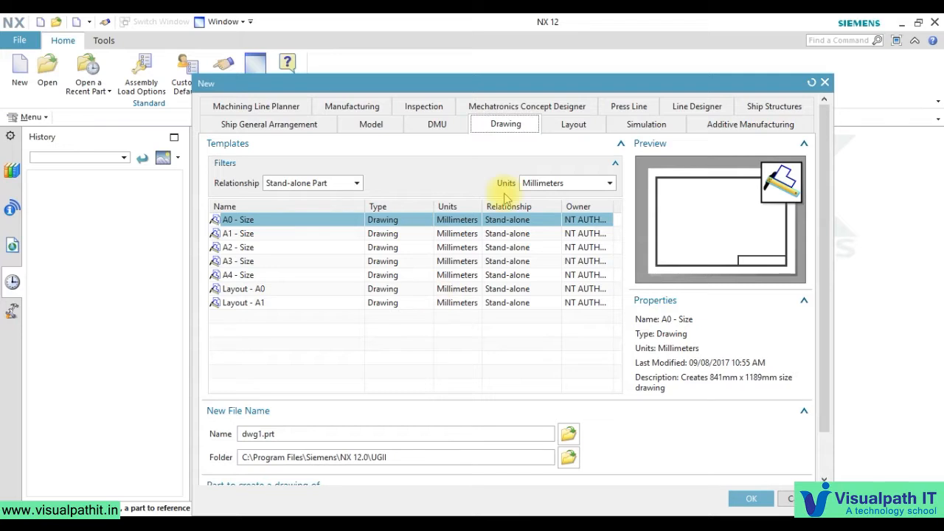
left_click(574, 125)
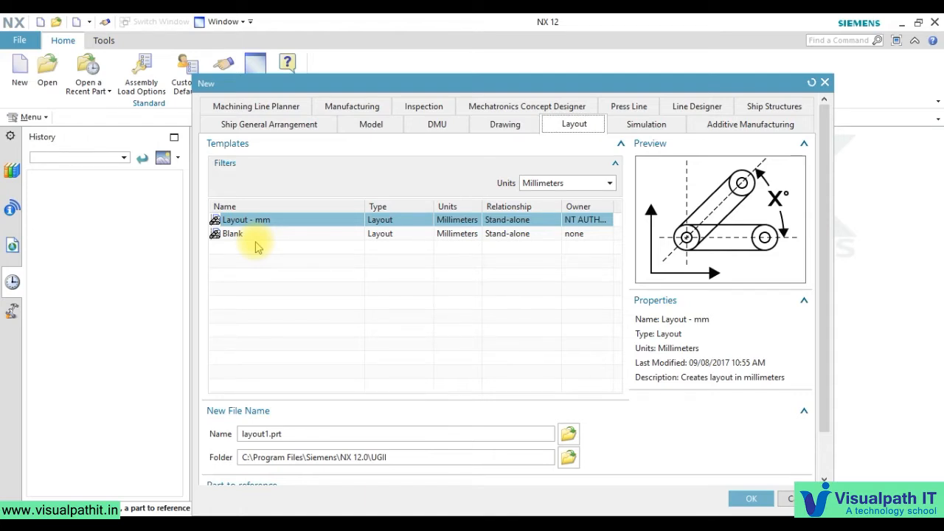
- Examine the full list of Simulation templates for a new file, from NX Nastran through Simcenter, ANSYS, Abaqus and LS-DYNA
left_click(645, 124)
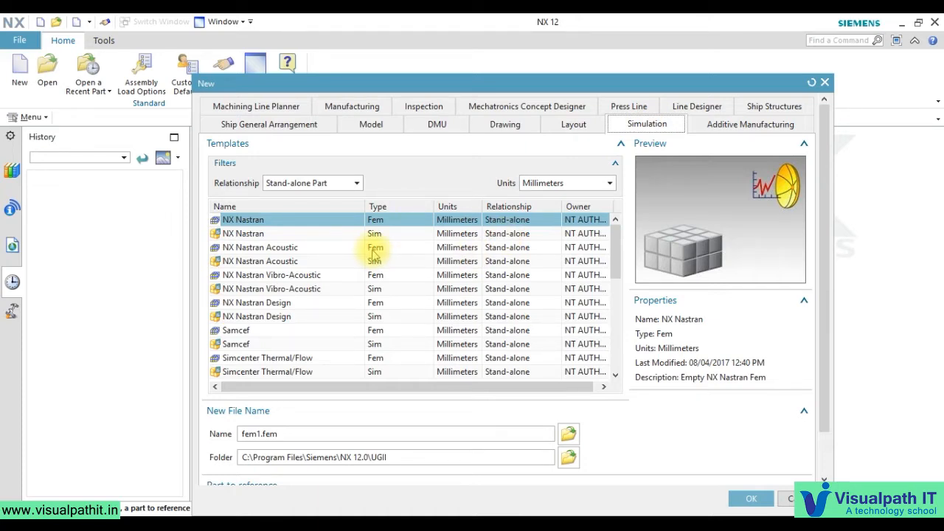
scroll(295, 293, "down", 2)
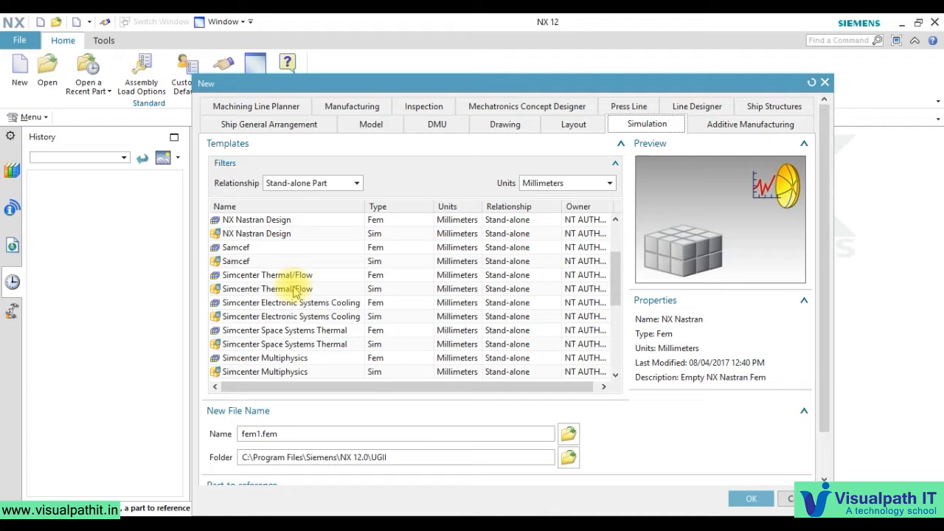
scroll(274, 248, "down", 3)
scroll(299, 349, "up", 5)
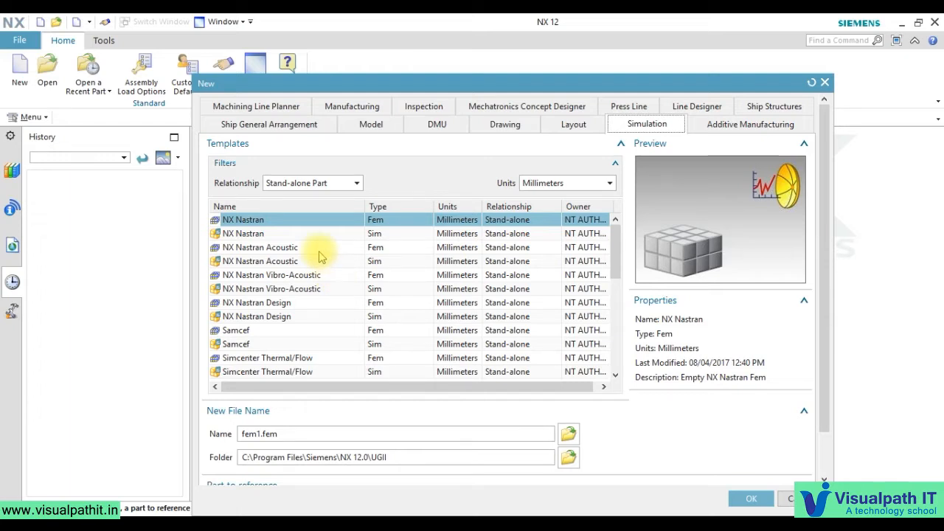
scroll(321, 318, "down", 1)
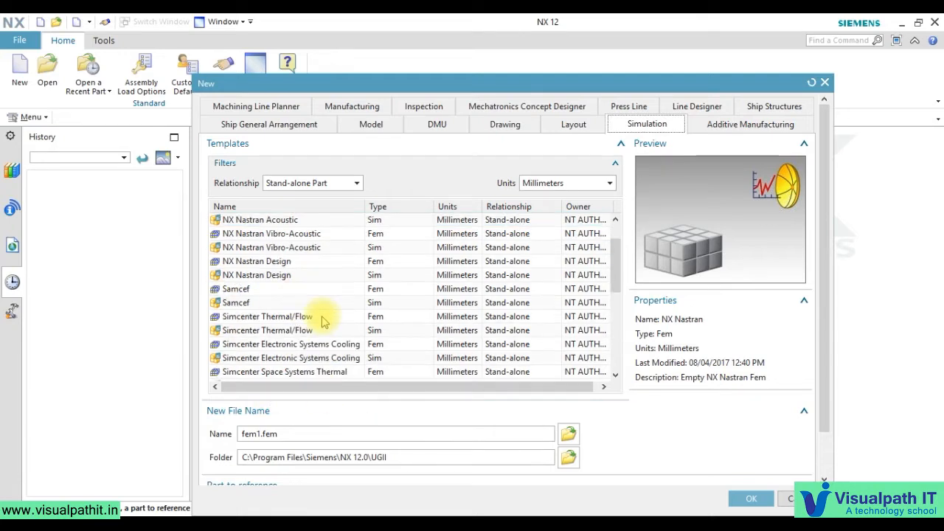
scroll(323, 319, "down", 1)
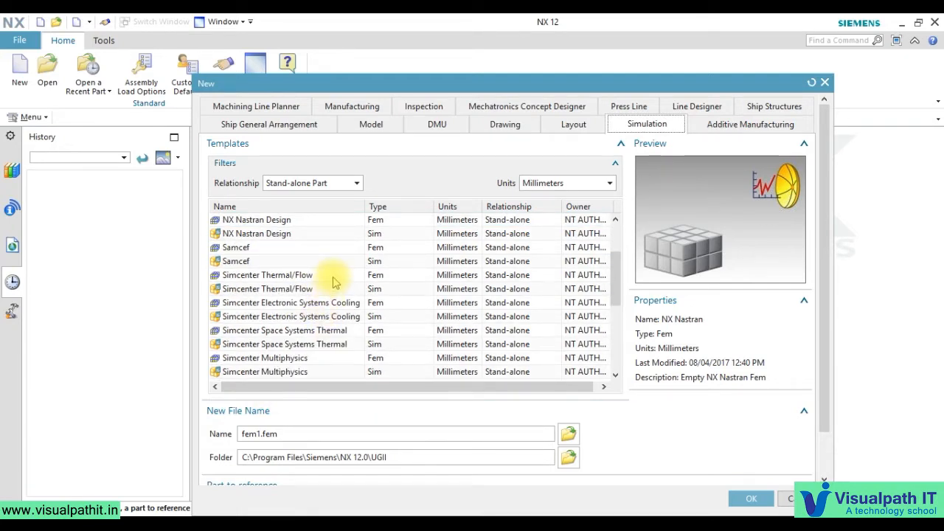
scroll(347, 308, "down", 2)
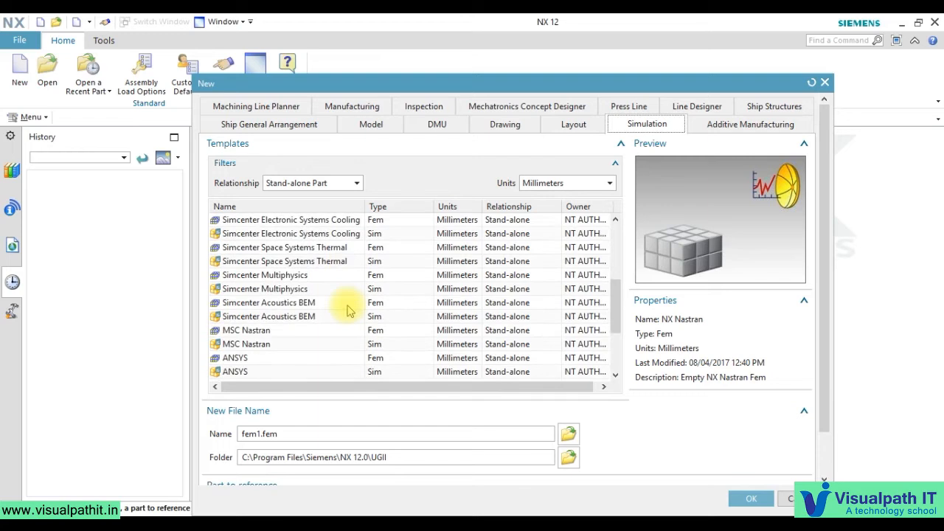
scroll(348, 308, "down", 1)
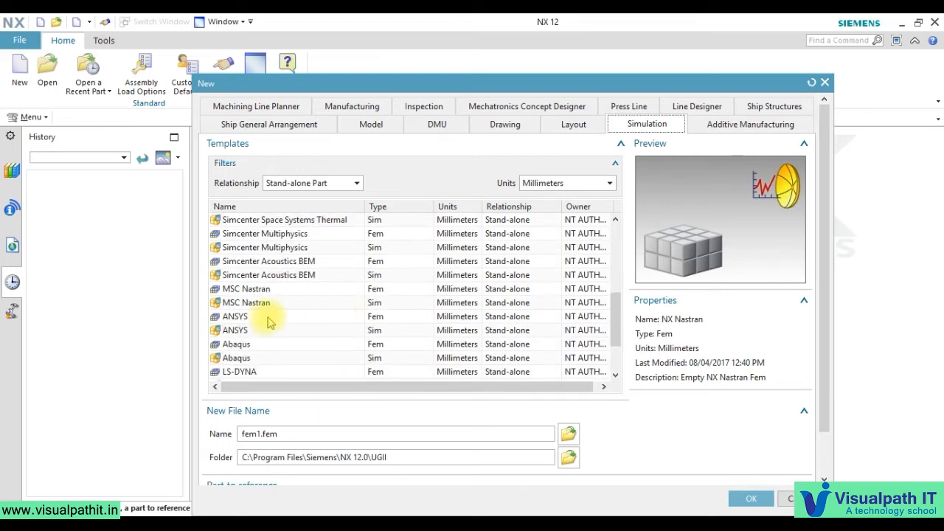
scroll(270, 323, "down", 3)
scroll(294, 295, "up", 5)
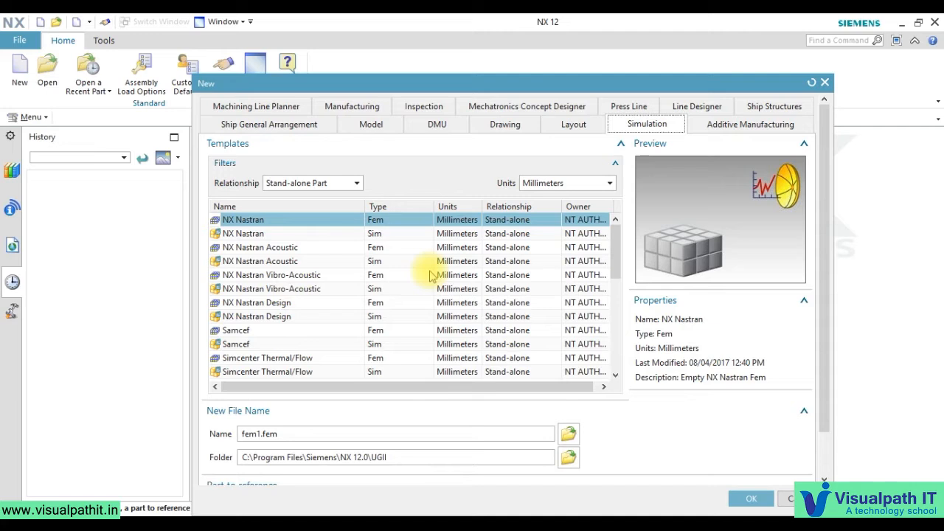
- Examine the Additive Manufacturing, Manufacturing, Machining Line Planner, Inspection, Mechatronics Concept Designer, Press Line, Line Designer and Ship Structures templates
left_click(753, 125)
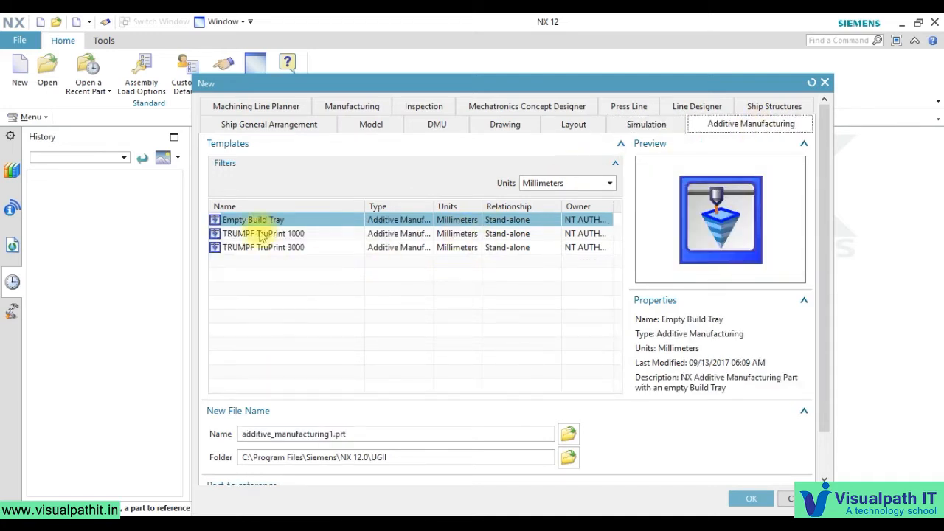
left_click(352, 106)
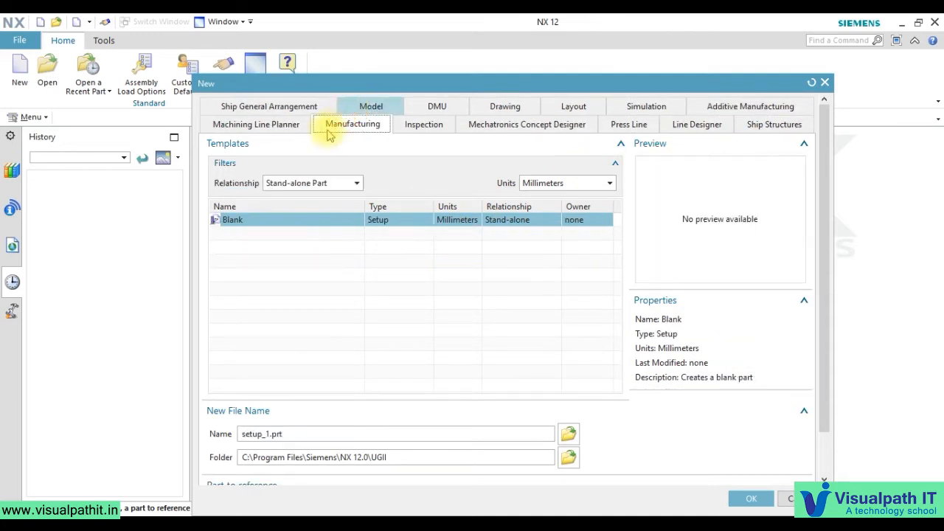
left_click(263, 131)
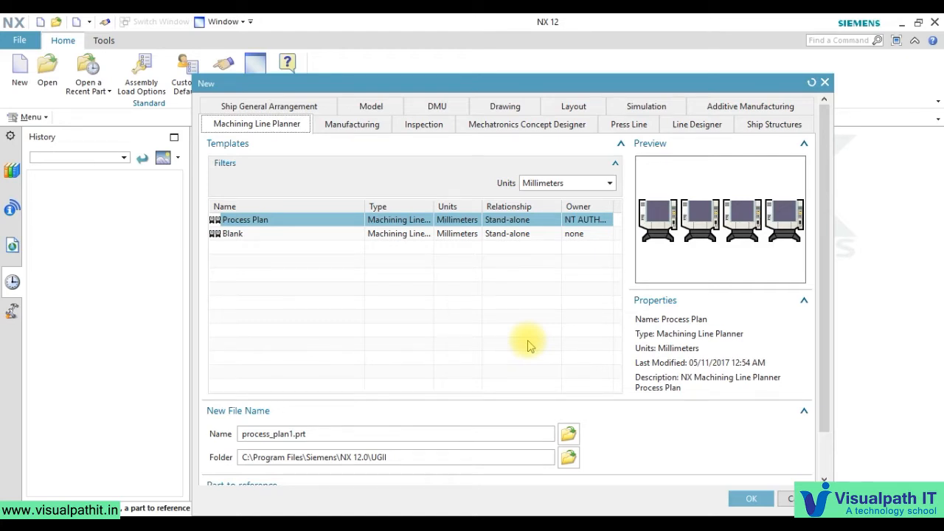
left_click(426, 126)
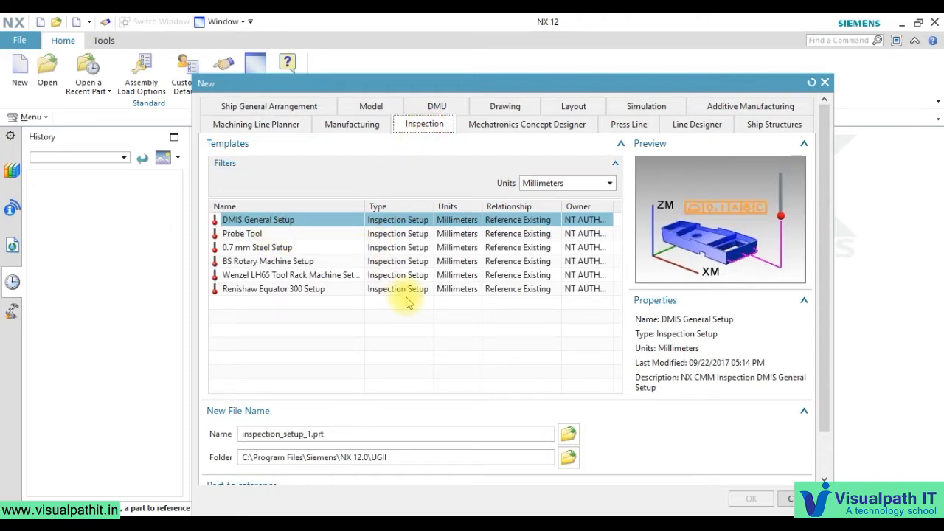
left_click(492, 125)
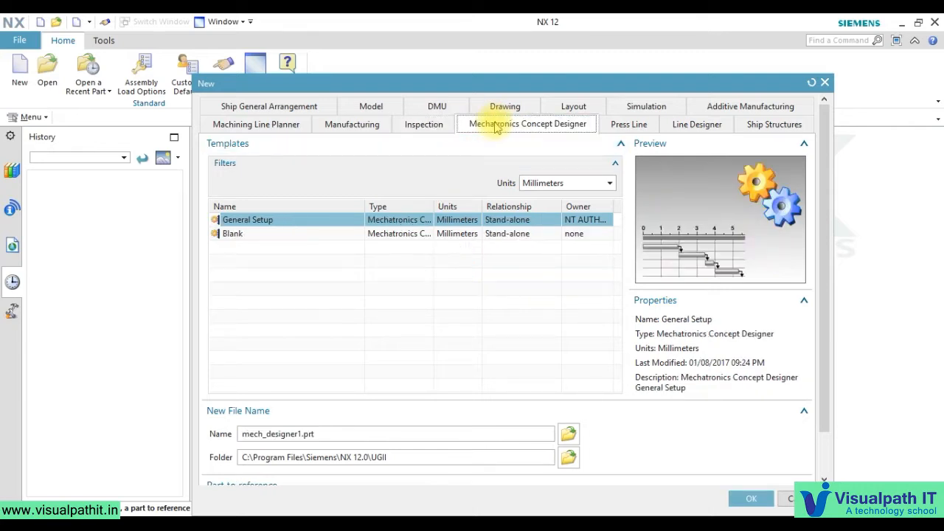
left_click(622, 127)
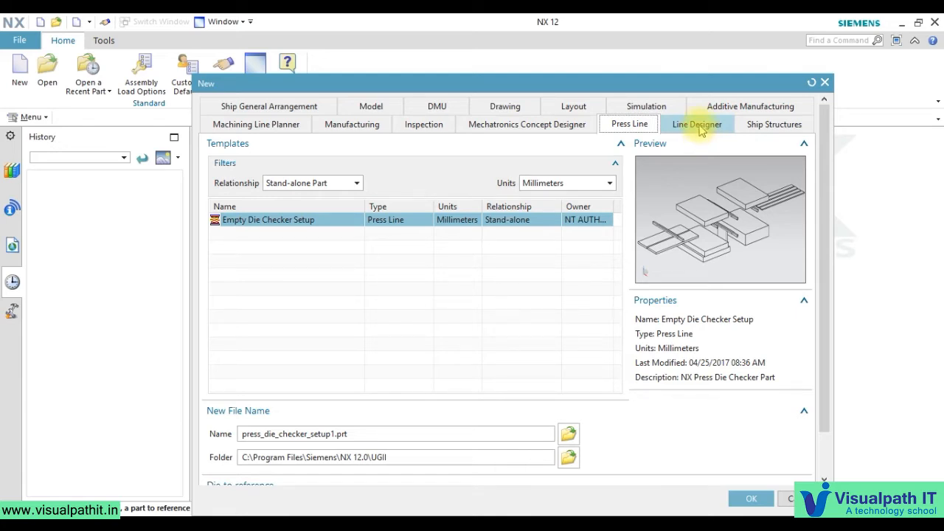
left_click(699, 126)
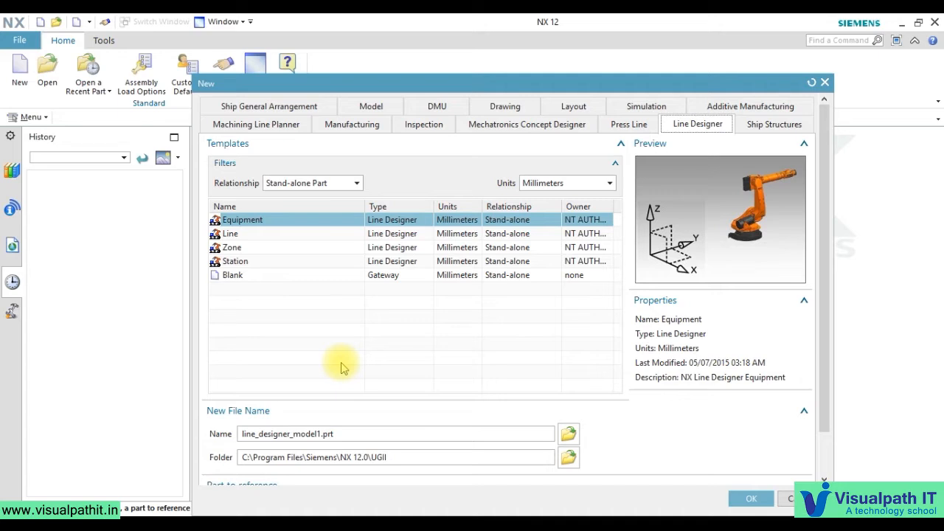
left_click(784, 129)
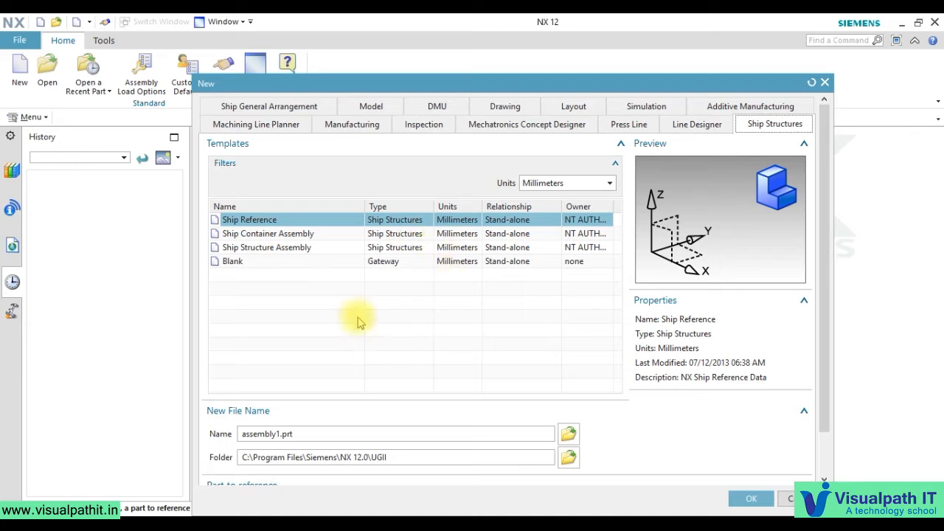
- Return to the Model template in millimetres and set the new file's folder to ugnx on the Desktop
left_click(370, 106)
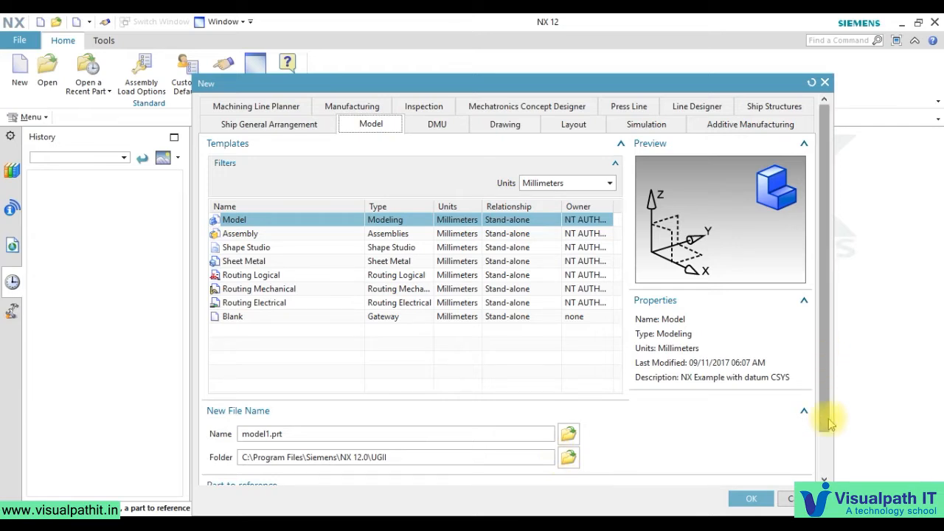
scroll(827, 413, "down", 2)
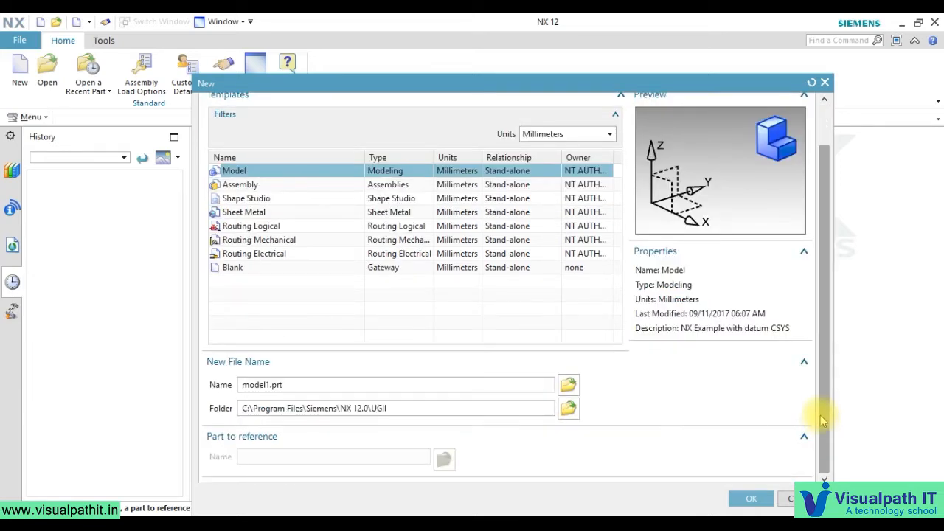
scroll(824, 341, "up", 1)
scroll(824, 342, "up", 1)
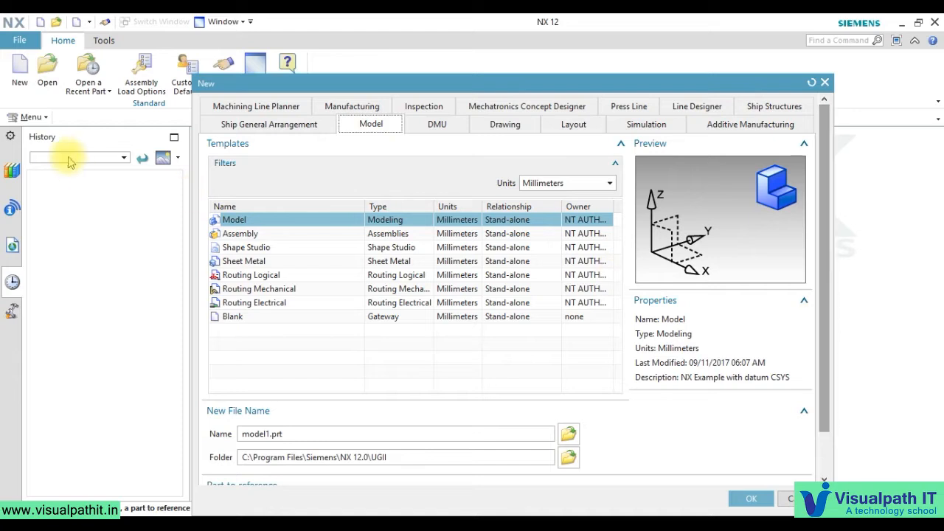
left_click(571, 458)
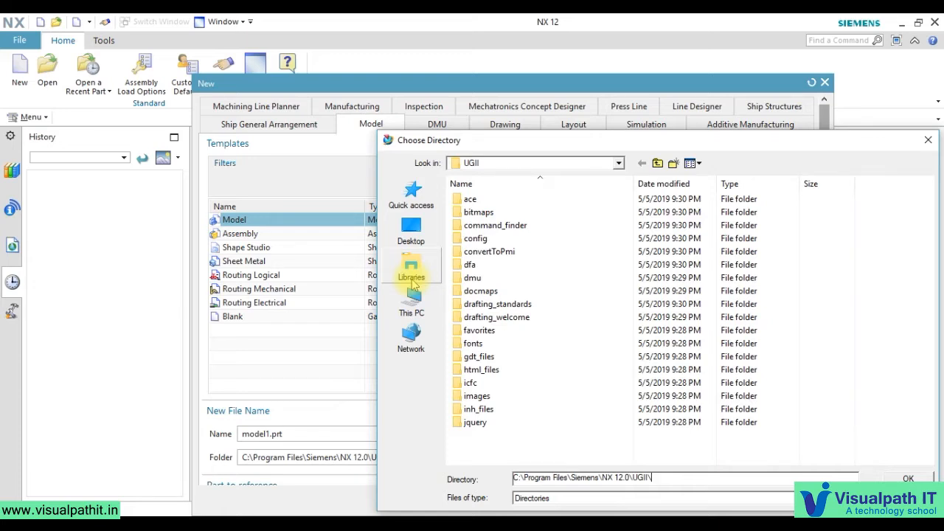
double_click(541, 361)
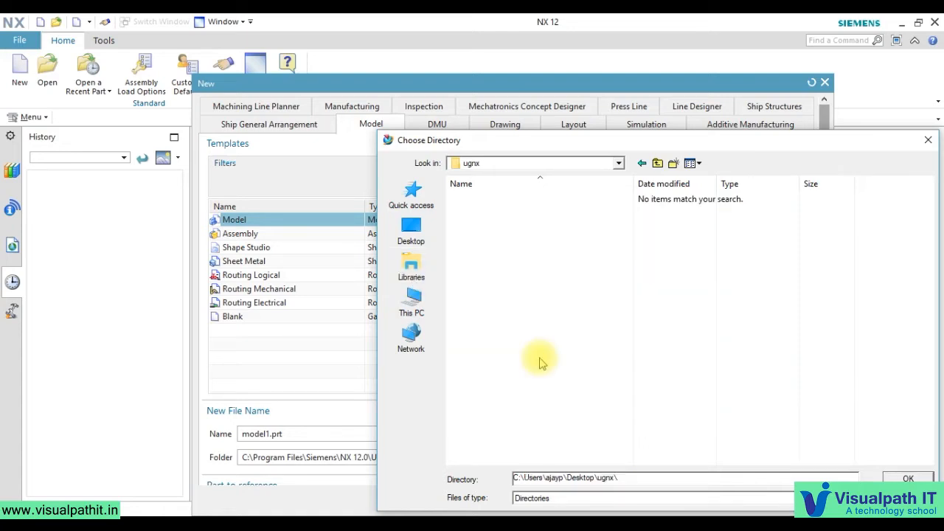
key("Return")
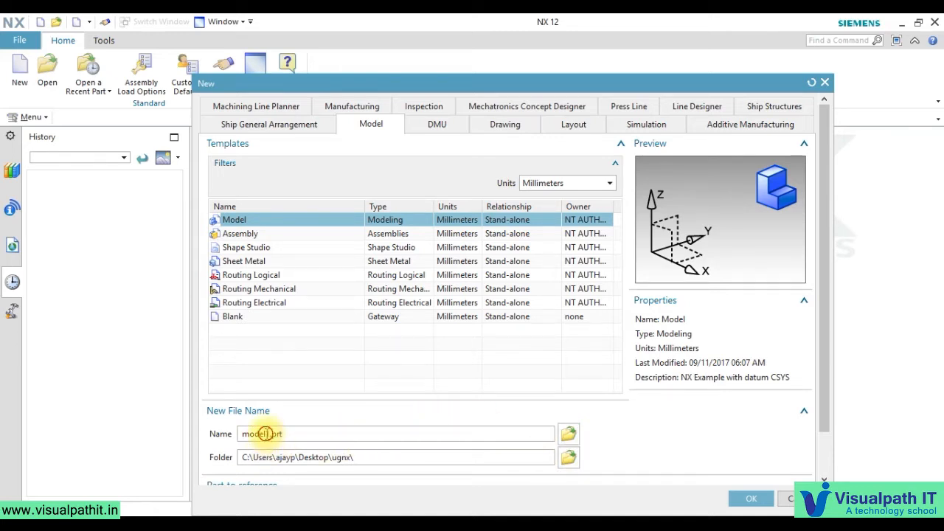
- Name the new file prt1.prt and create the part
left_click_drag(265, 434, 221, 434)
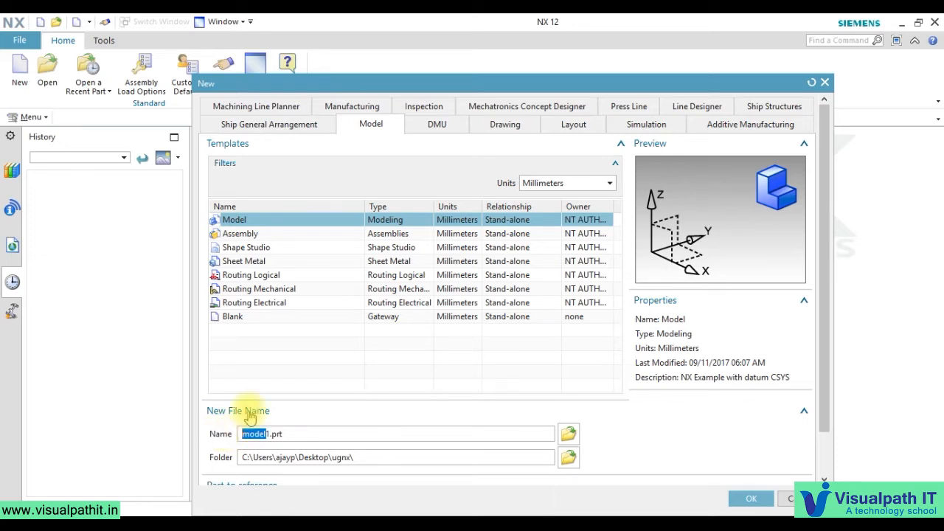
key("BackSpace")
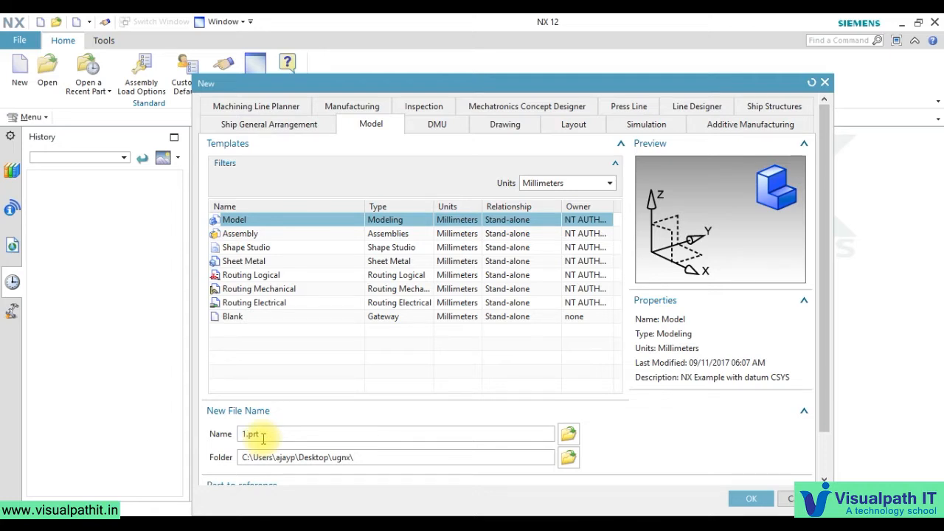
type("t")
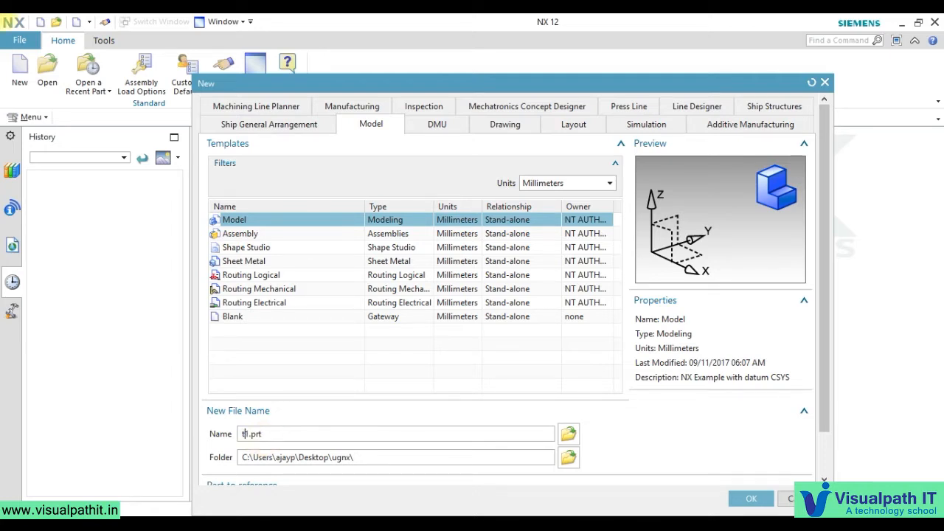
key("BackSpace")
type("prt")
left_click(747, 499)
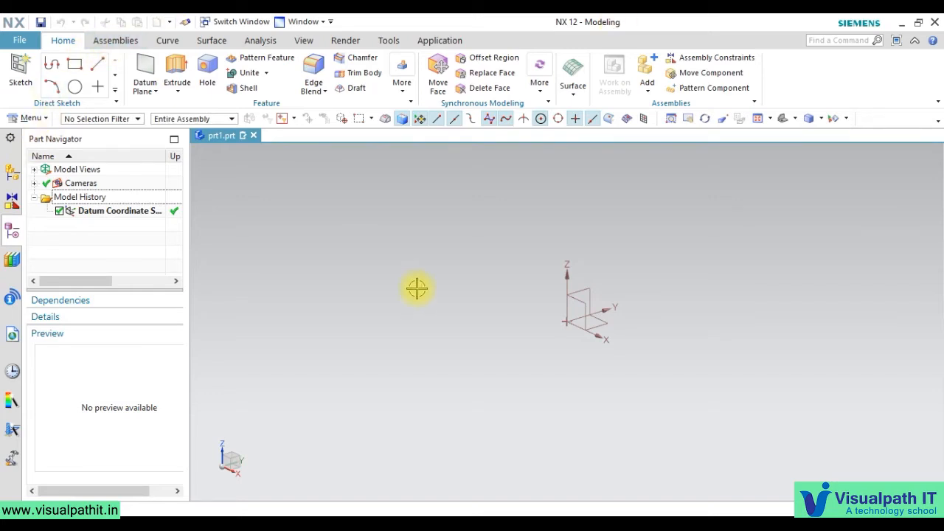
- Examine the Assemblies, Curve, Surface, Analysis, View, Render, Tools and Application command sets of the modeling environment
left_click(130, 41)
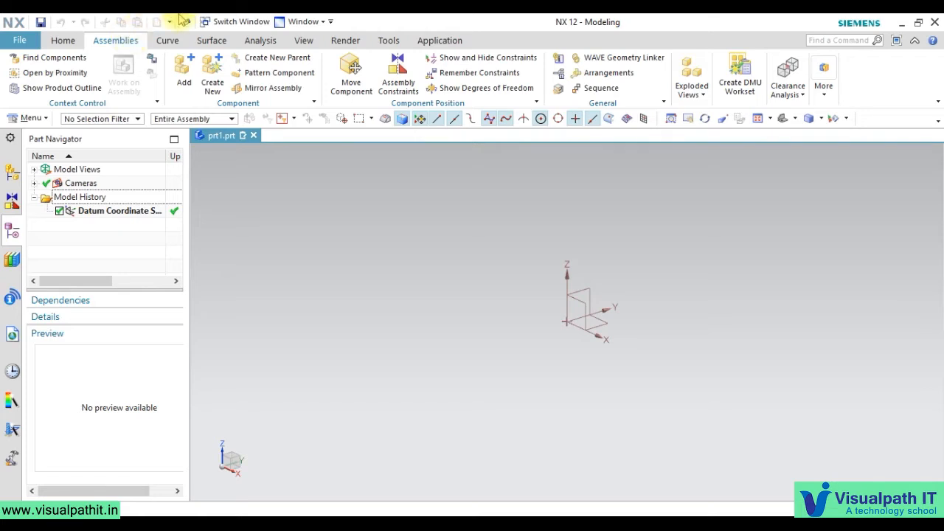
left_click(168, 41)
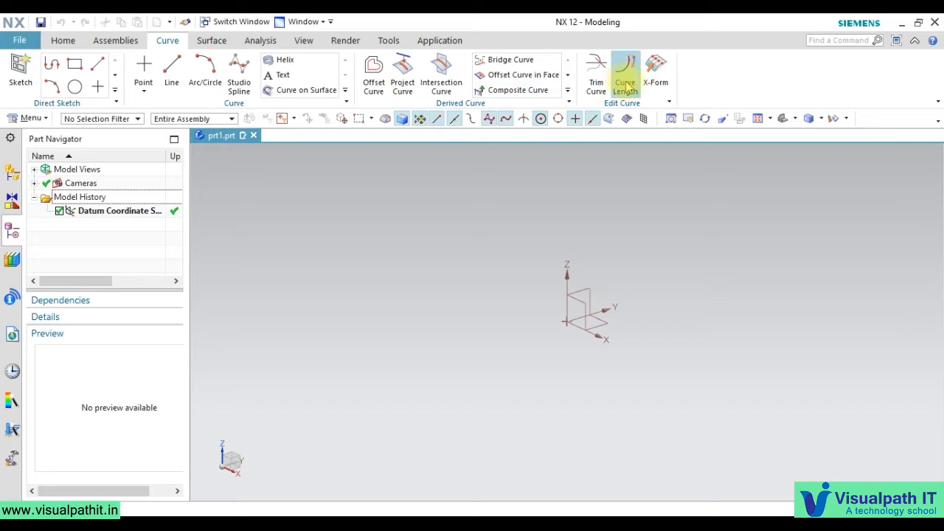
left_click(212, 42)
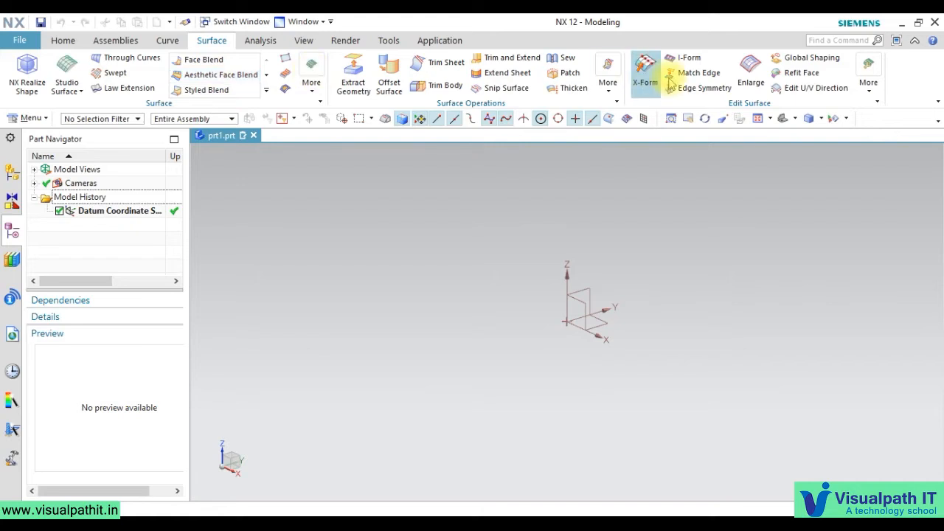
left_click(258, 40)
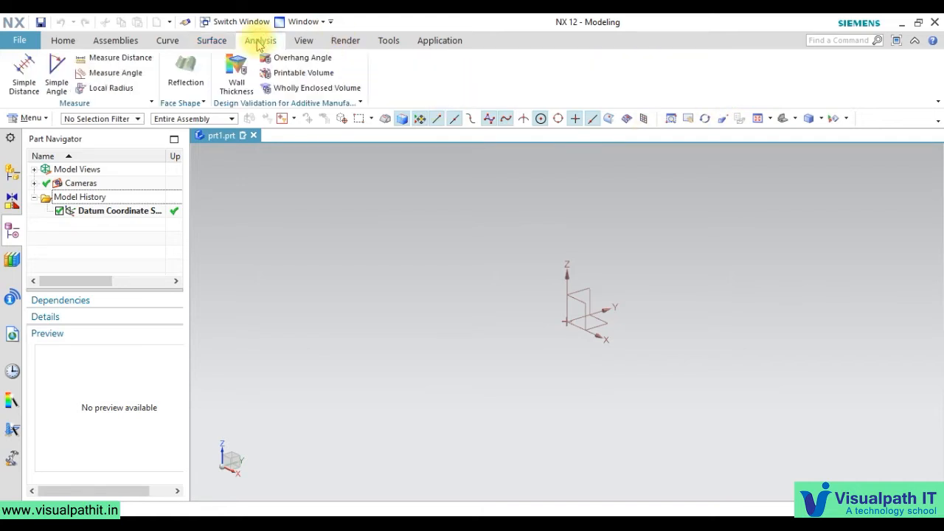
left_click(303, 41)
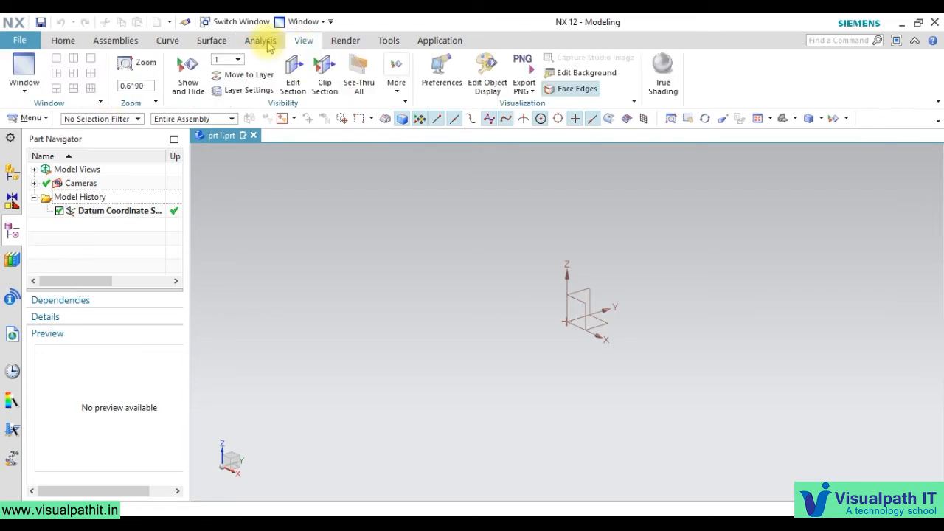
left_click(347, 41)
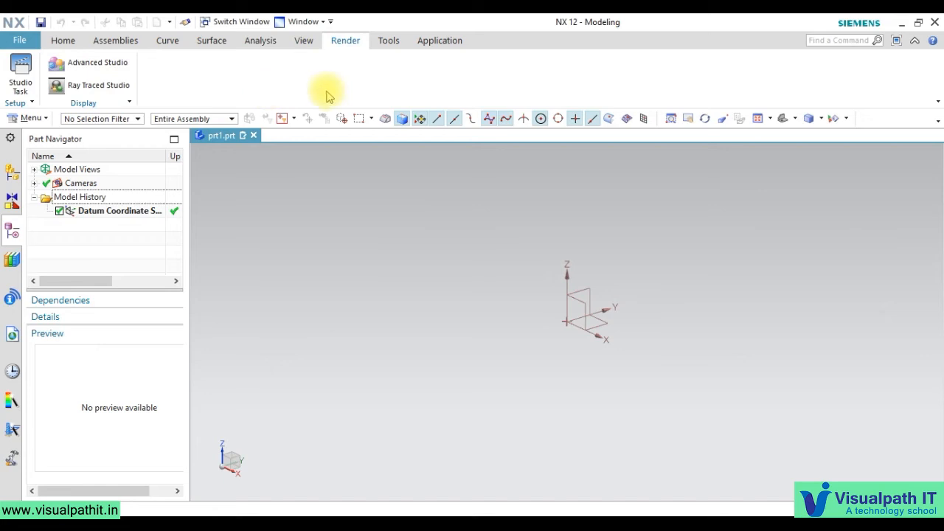
left_click(391, 40)
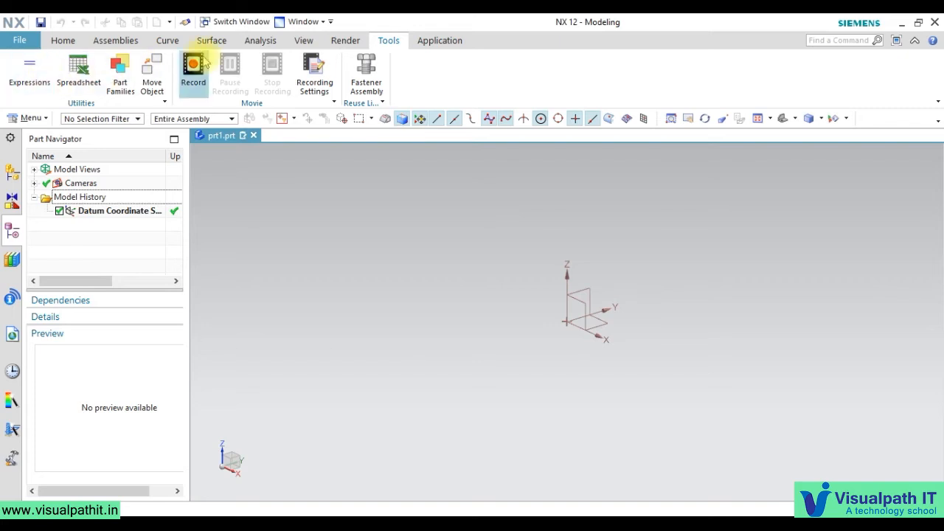
left_click(440, 41)
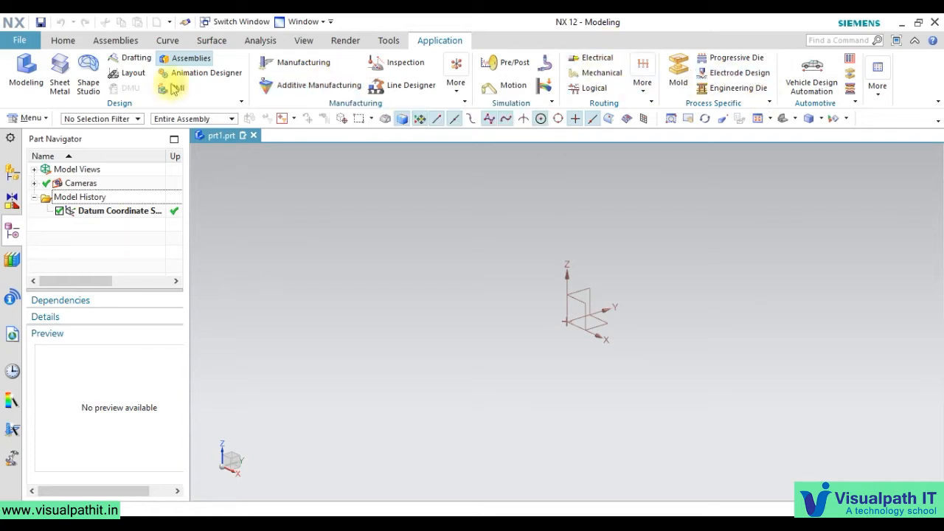
- Return to the Home commands and examine the Datum Plane, Extrude and Unite command variants
left_click(62, 43)
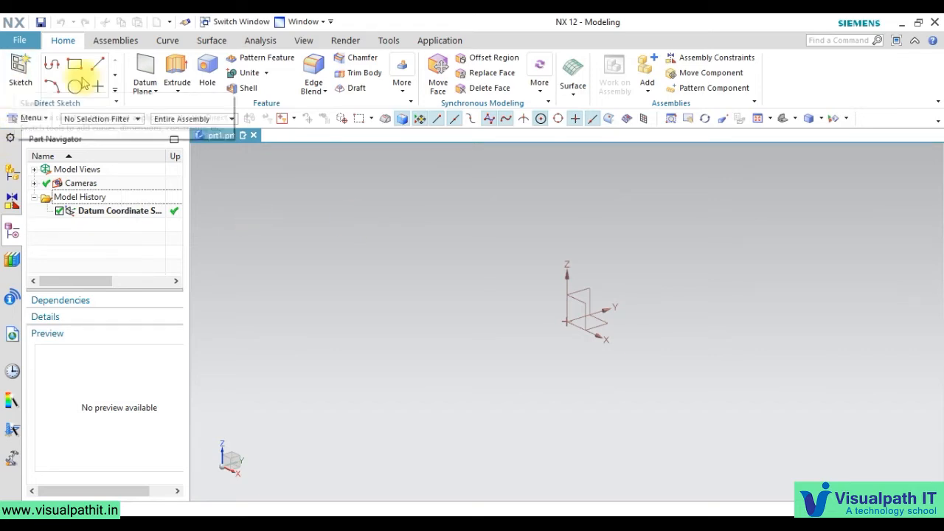
left_click(150, 93)
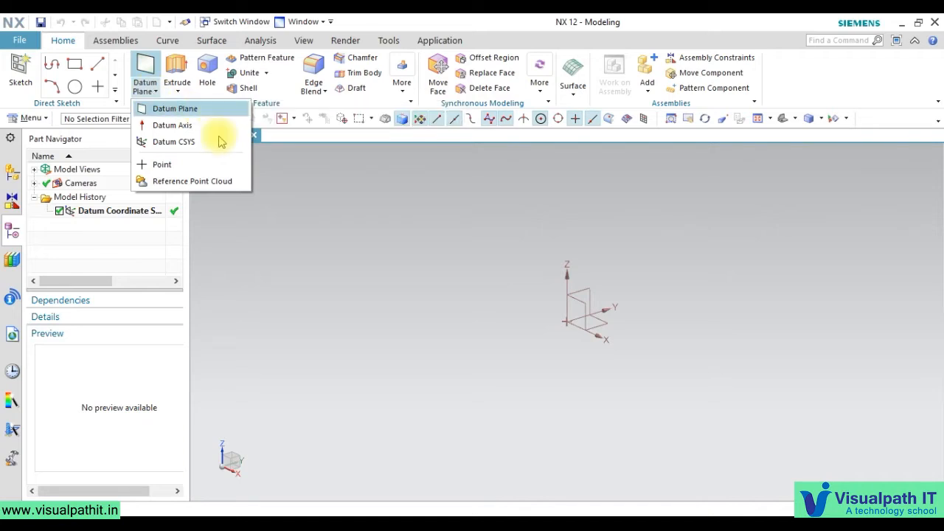
left_click(341, 231)
left_click(177, 91)
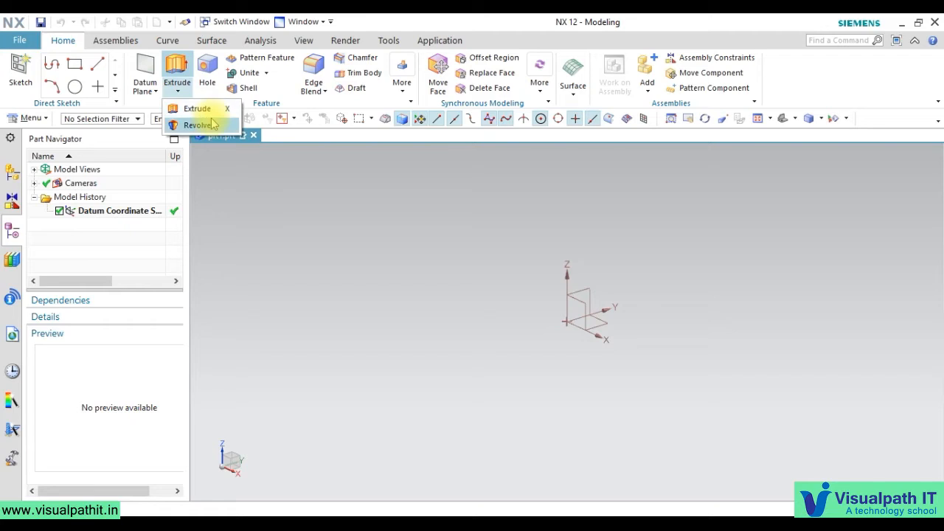
left_click(240, 219)
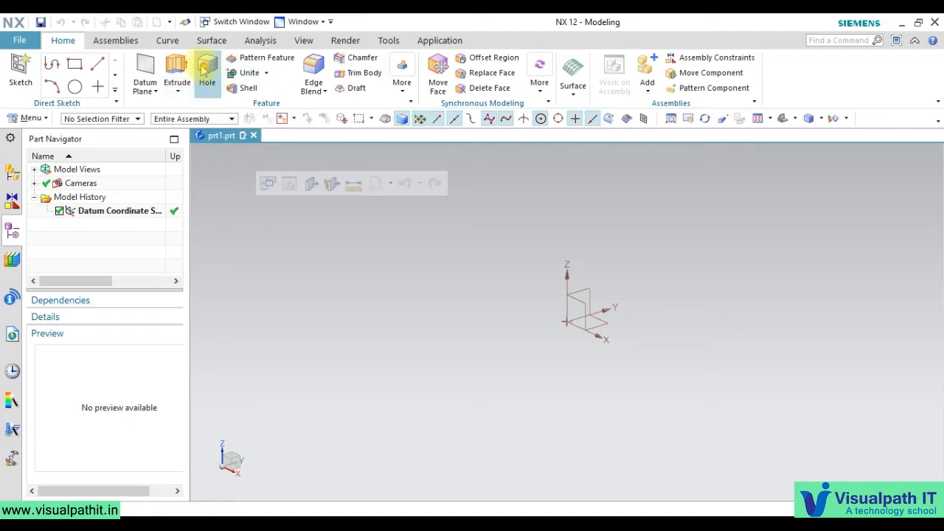
left_click(267, 74)
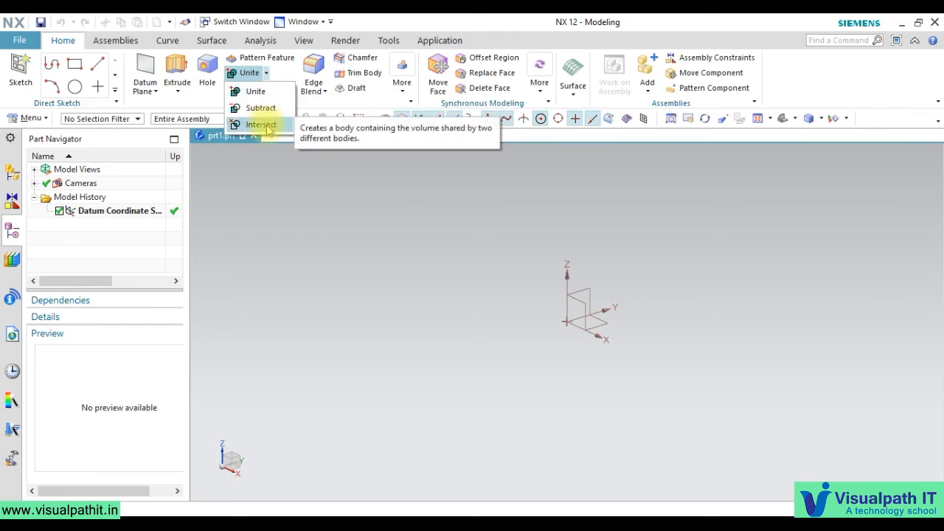
left_click(377, 253)
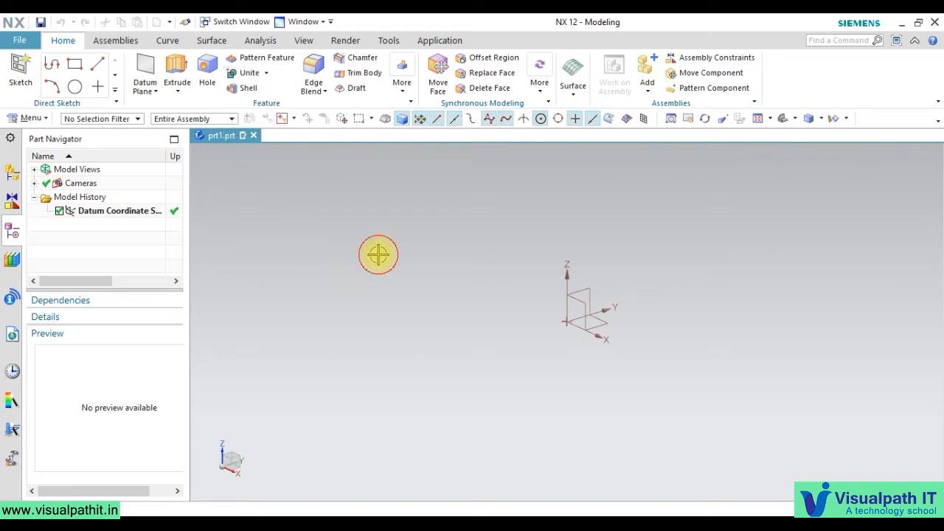
- Examine the Edge Blend variants and the additional feature commands, including design features, associative copy, trim and offset/scale
left_click(313, 90)
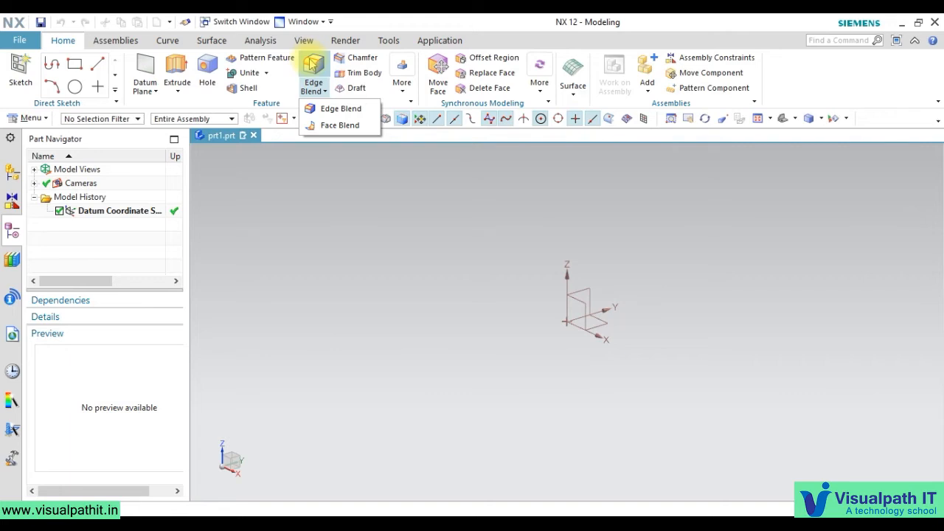
left_click(394, 270)
left_click(323, 92)
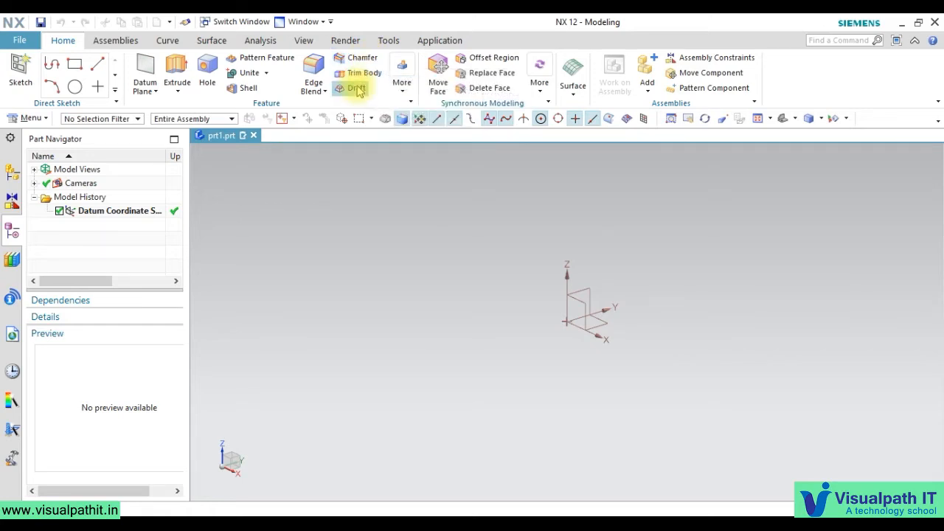
left_click(402, 85)
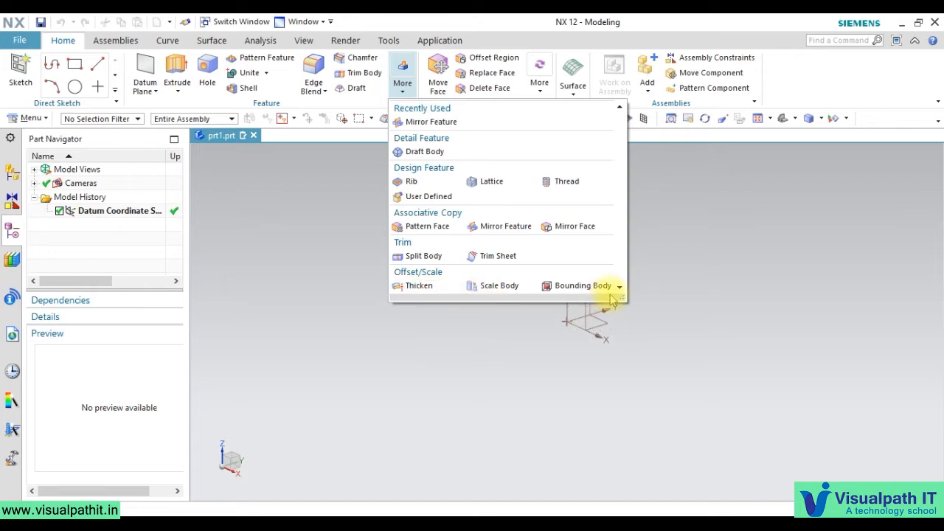
left_click(712, 244)
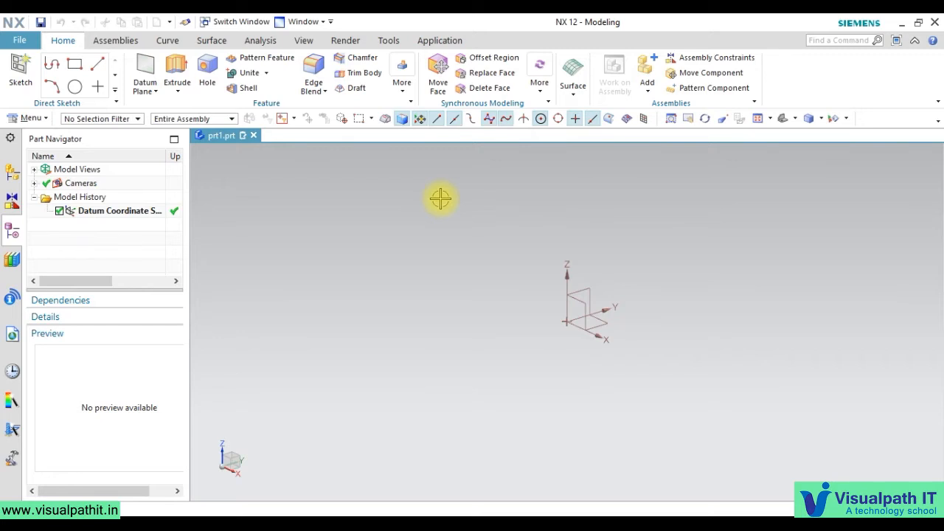
- Examine the Surface commands with their additional options, the Add component variants and the commands of the Assemblies group
left_click(577, 100)
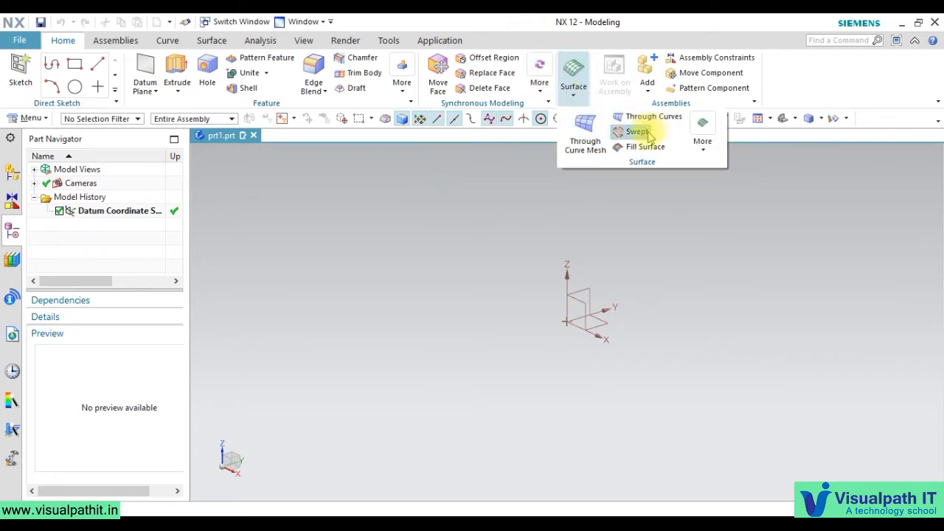
left_click(704, 151)
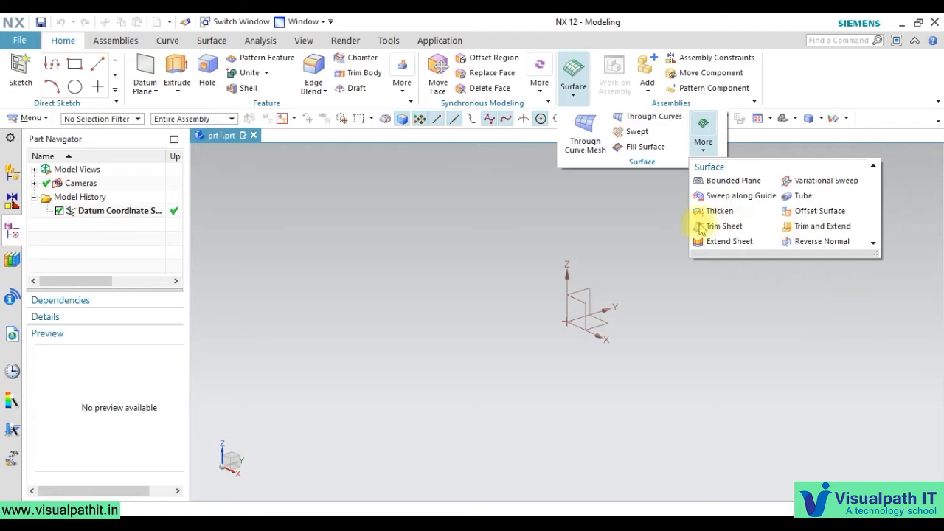
left_click(653, 247)
left_click(648, 87)
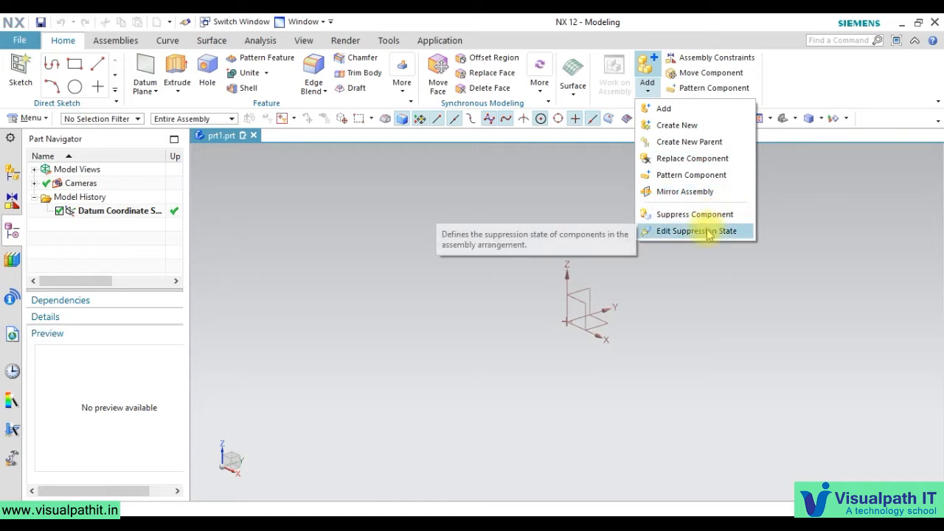
left_click(853, 246)
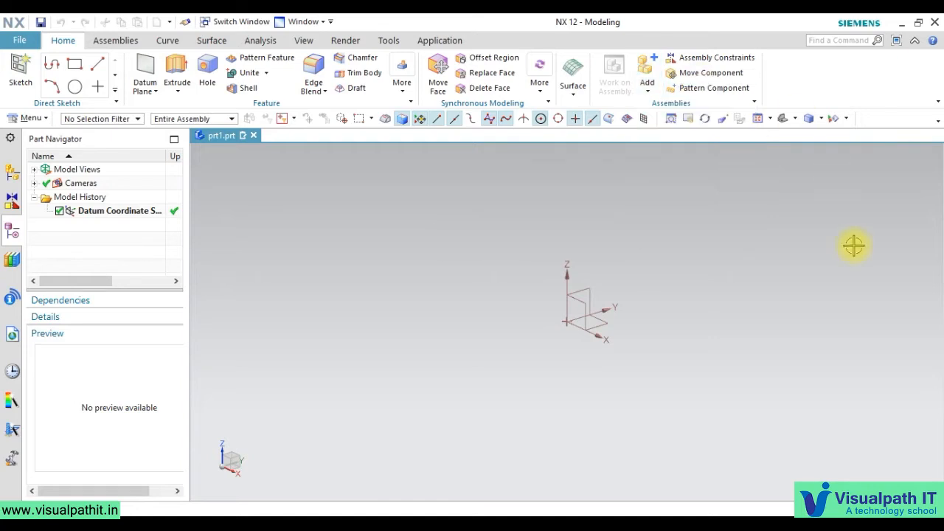
left_click(754, 101)
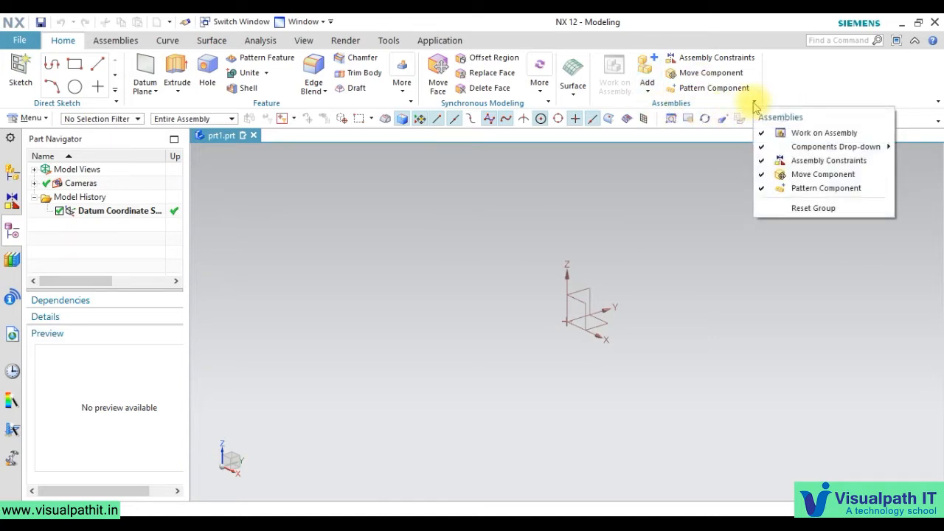
left_click(802, 274)
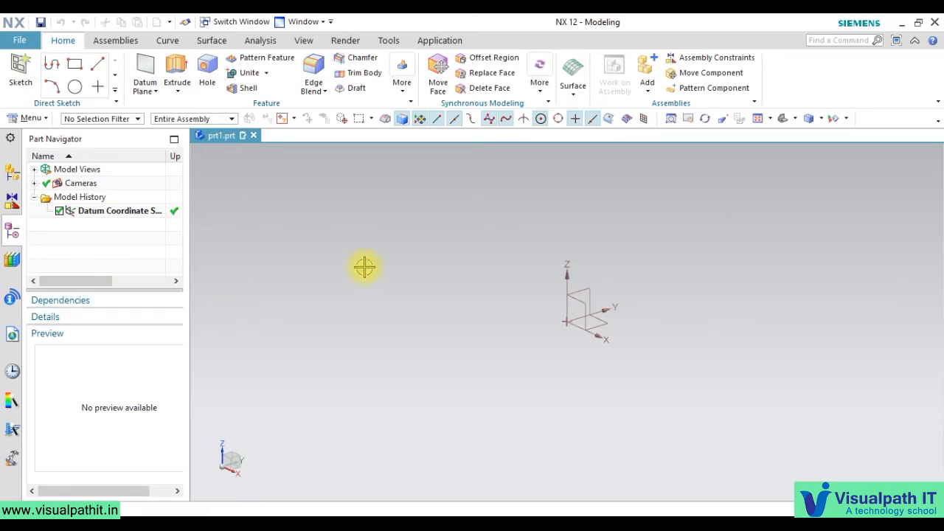
- Examine the selection options, the view orientation choices and the Show and Hide commands
left_click(294, 121)
left_click(294, 119)
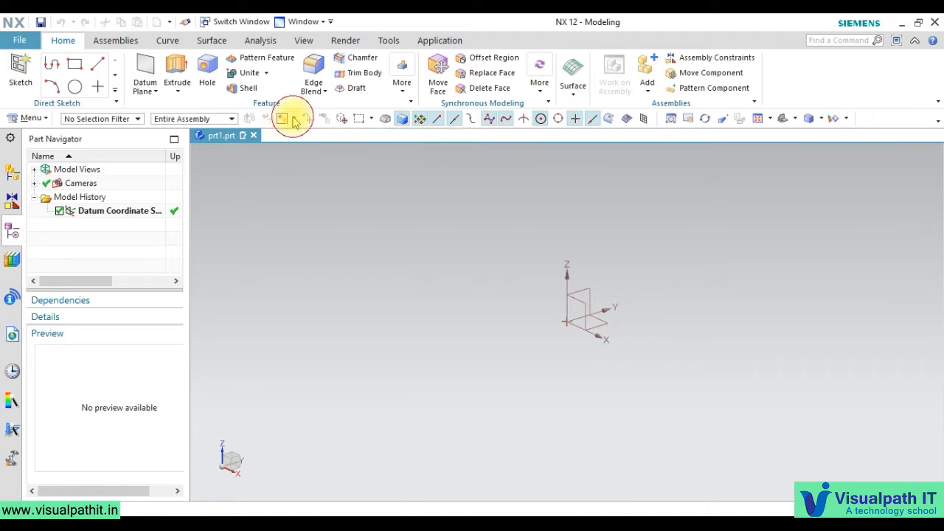
left_click(371, 119)
left_click(616, 214)
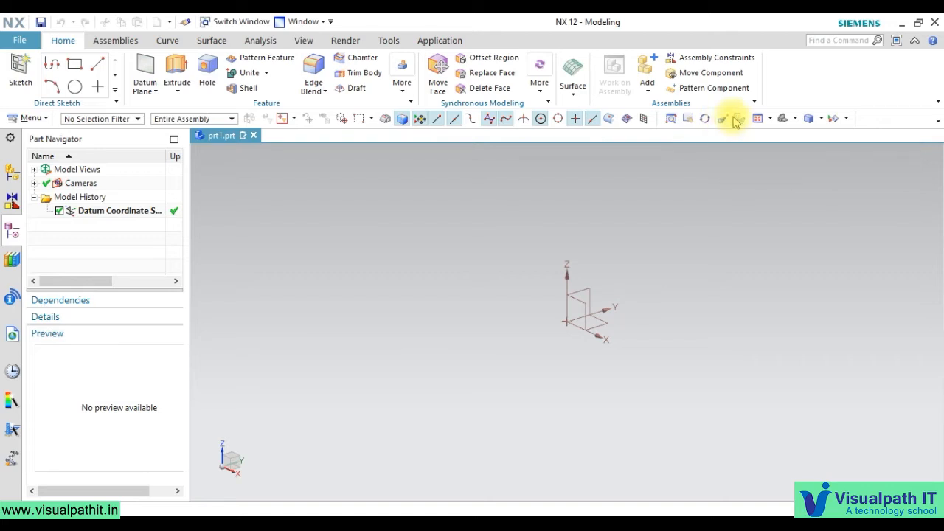
left_click(772, 120)
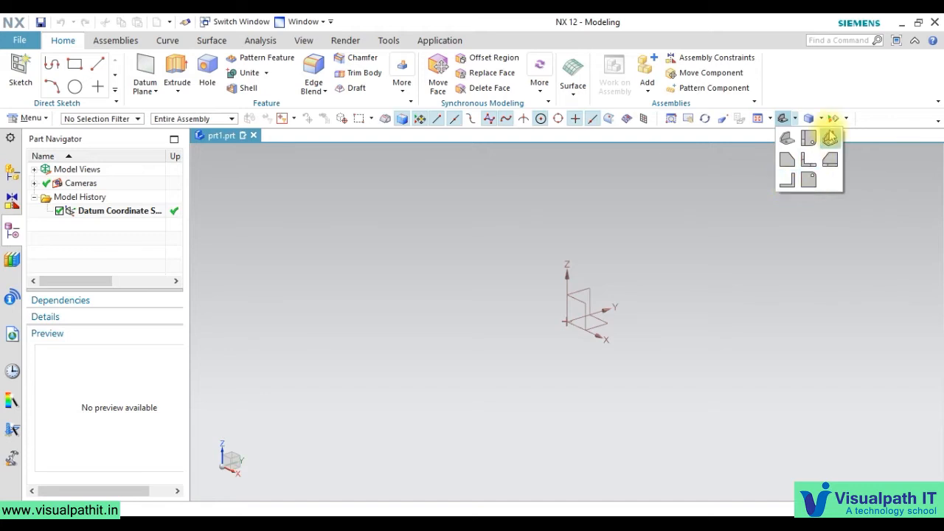
left_click(846, 118)
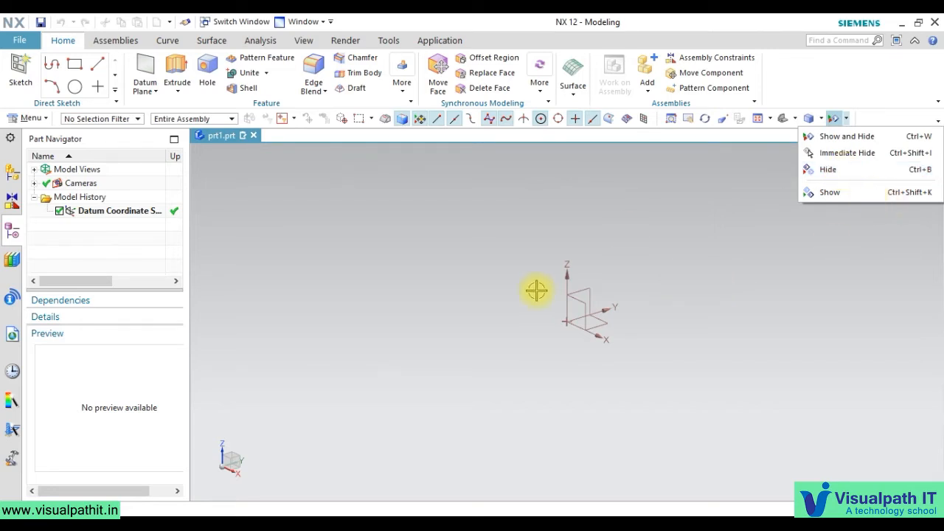
left_click(534, 264)
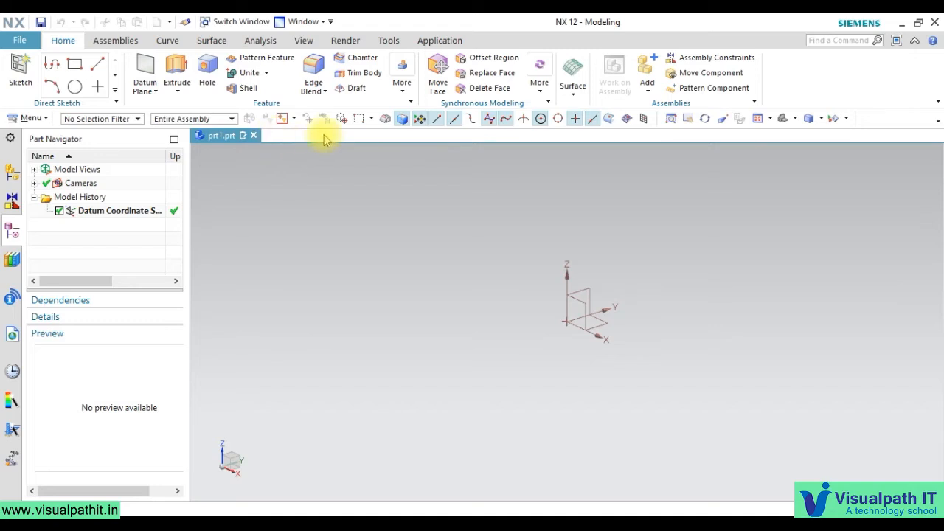
- Examine the shortcut commands offered in the empty graphics area, including Clip Section and the recent command list
right_click(344, 260)
left_click(311, 261)
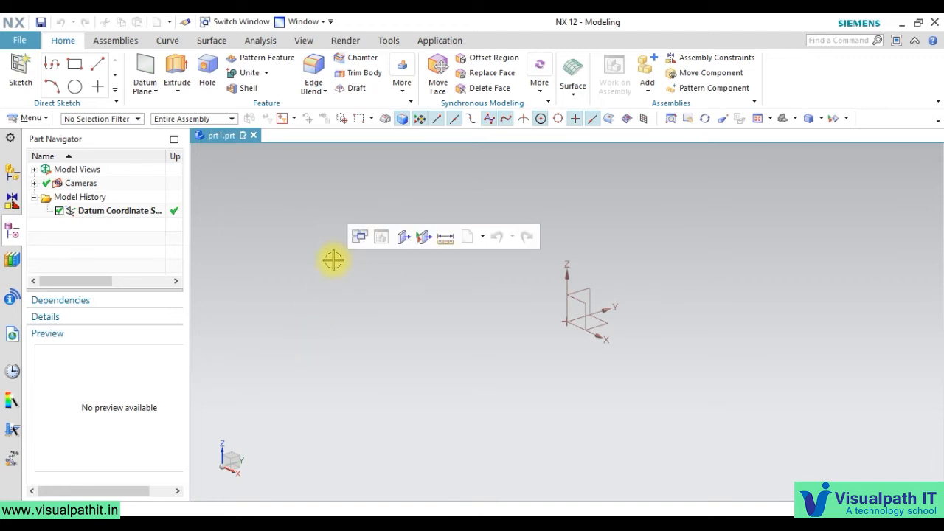
middle_click_drag(333, 312, 303, 242)
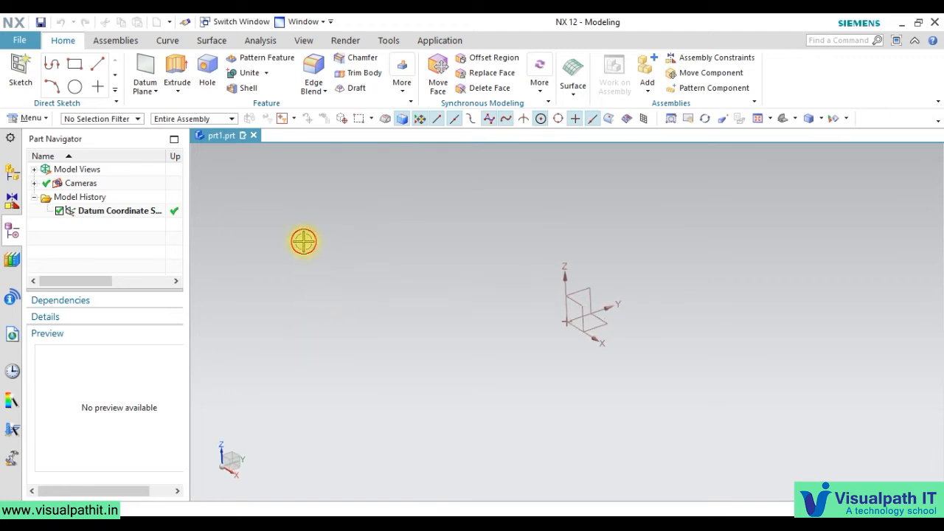
left_click(303, 242)
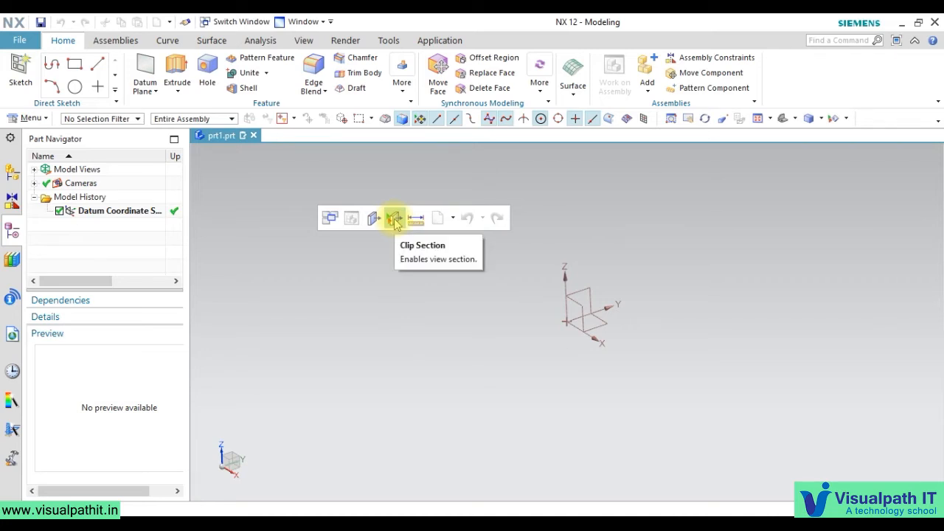
left_click(454, 220)
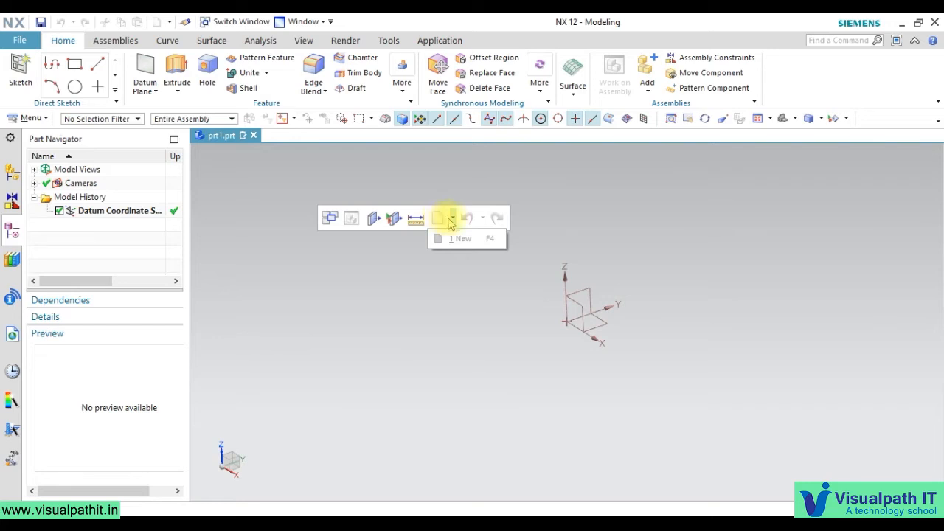
left_click(743, 219)
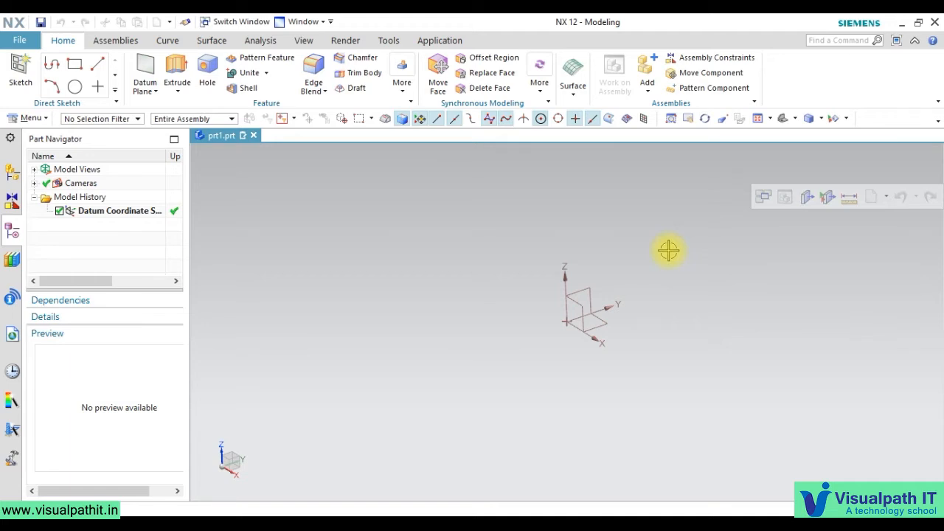
left_click(332, 263)
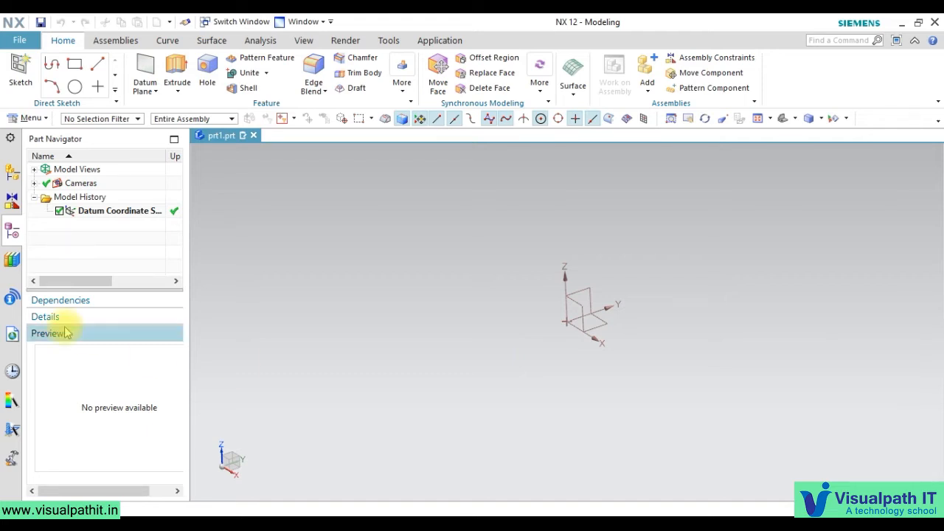
- Create a sketch of type On Plane on the horizontal XY plane of the datum coordinate system, with inferred plane method and horizontal reference
left_click(20, 78)
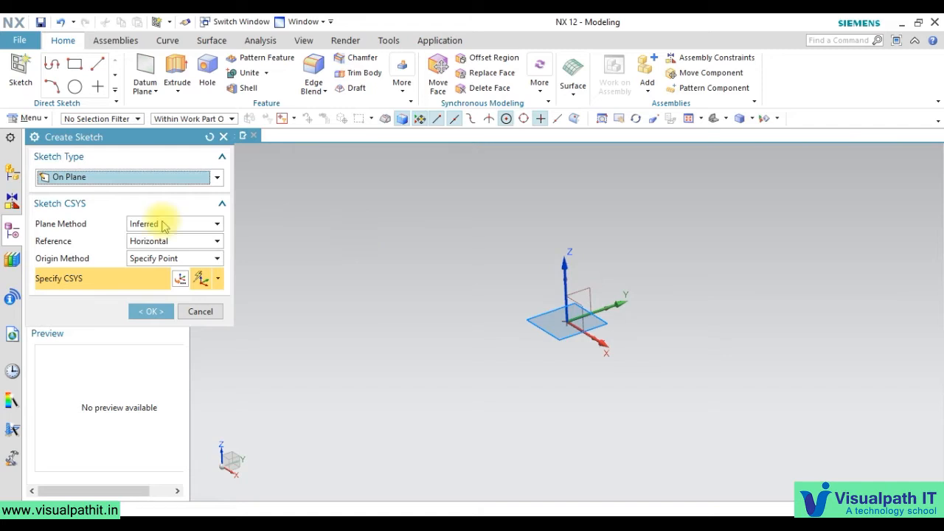
left_click(218, 177)
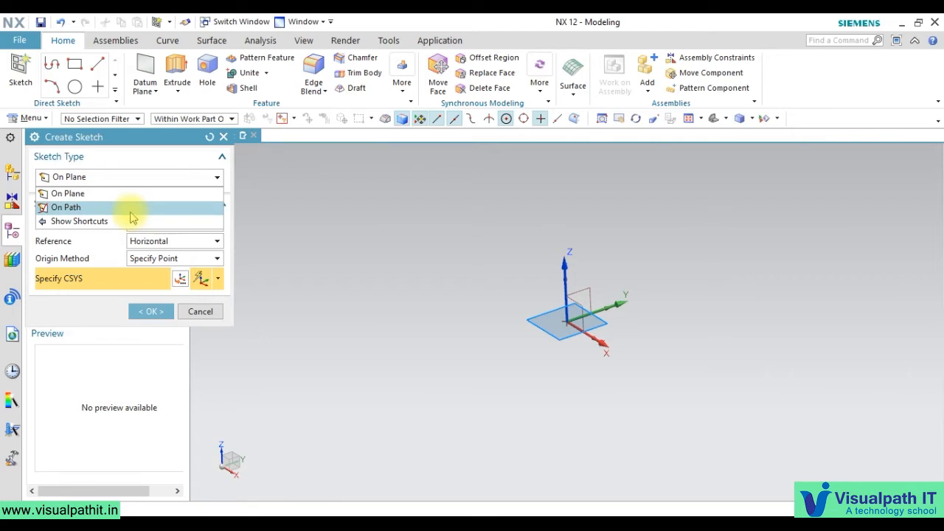
left_click(118, 192)
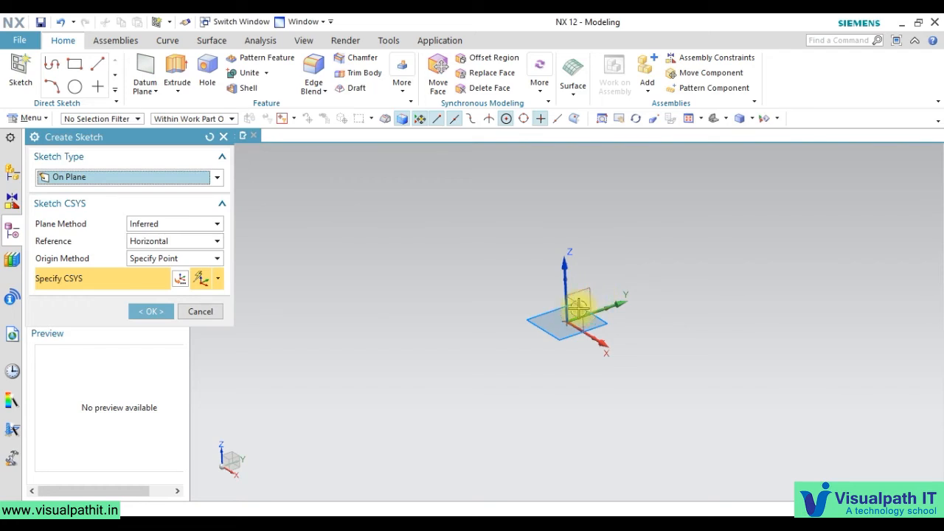
left_click(578, 307)
left_click(591, 318)
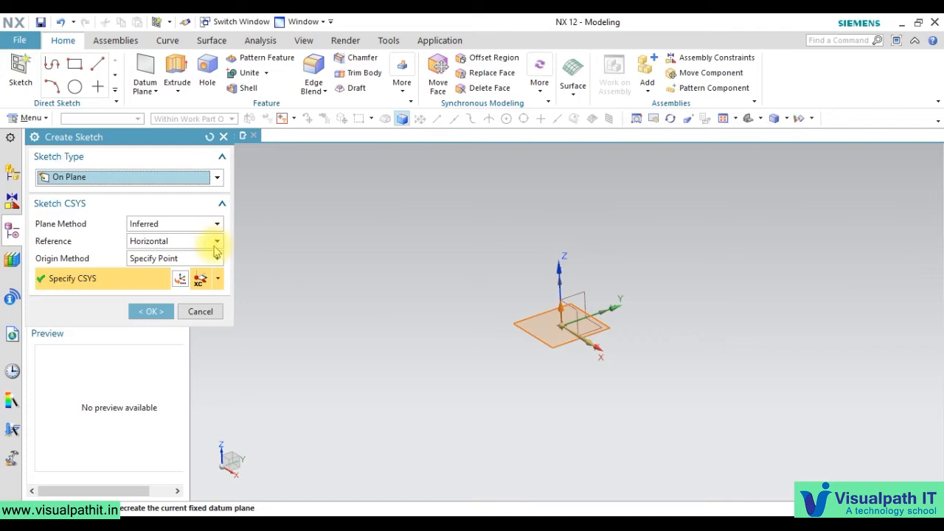
left_click(151, 311)
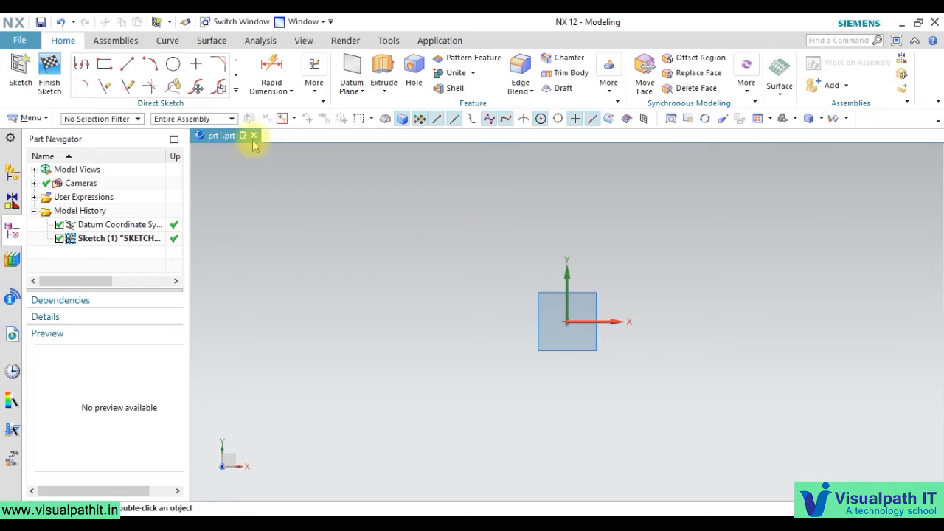
- Examine the sketch dimension types and additional constraint commands, and open the sketch in the Sketch Task Environment
left_click(262, 92)
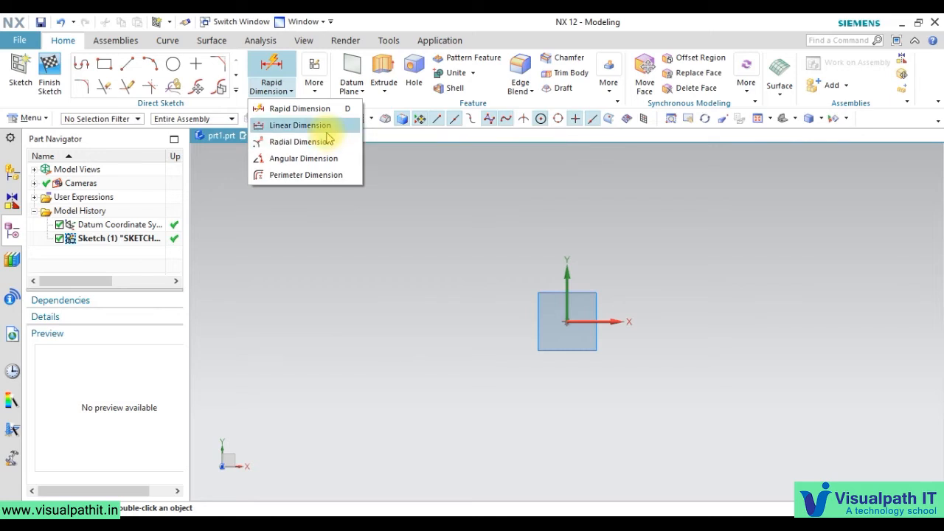
left_click(546, 207)
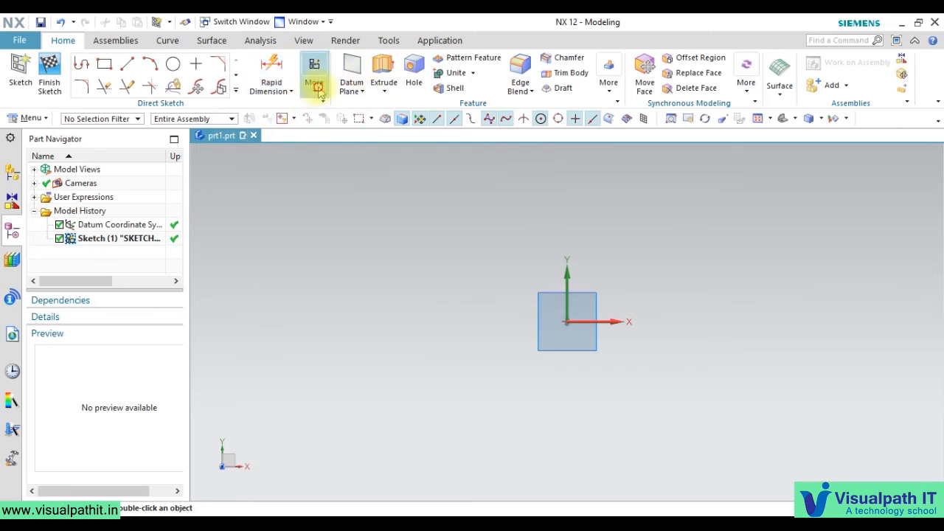
left_click(315, 82)
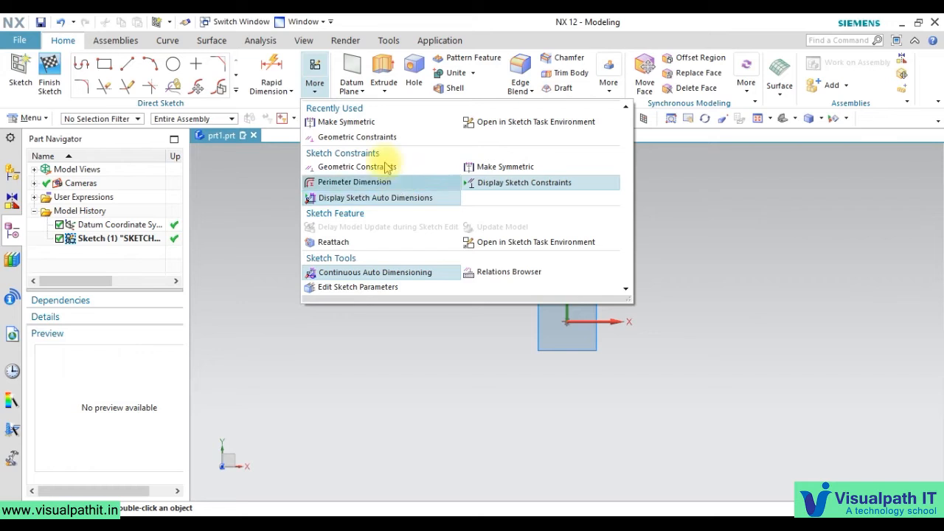
left_click(533, 122)
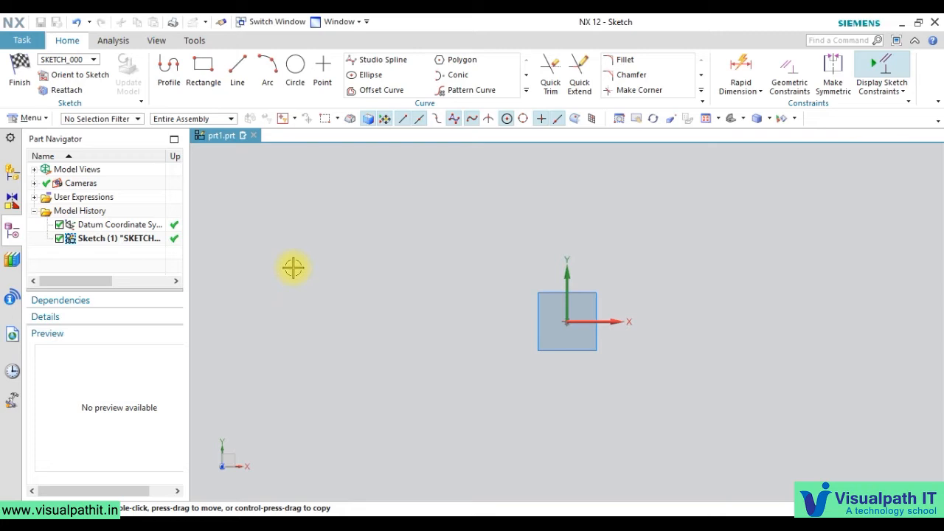
- Sketch an open Profile of five connected lines around the origin, about 77, 45, 48, 66 and 50 mm long
left_click(168, 81)
left_click(476, 261)
left_click(631, 262)
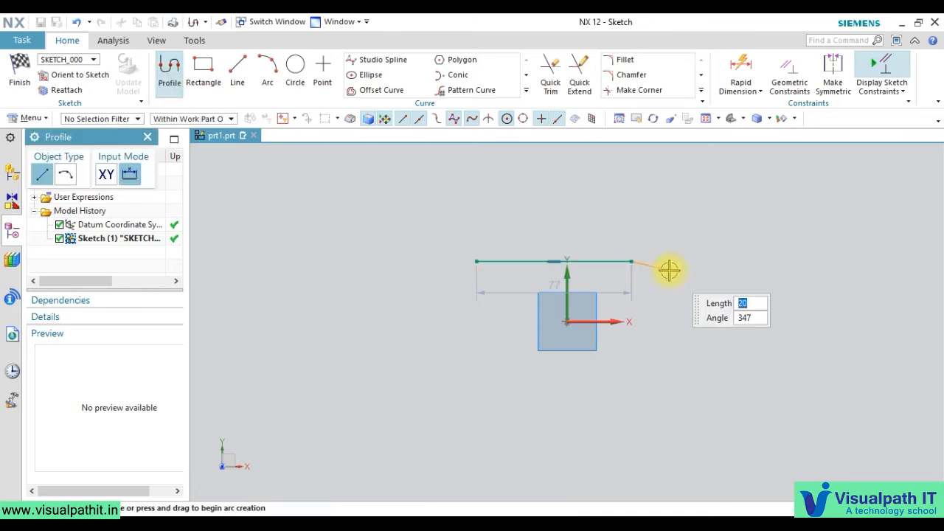
left_click(696, 325)
left_click(651, 408)
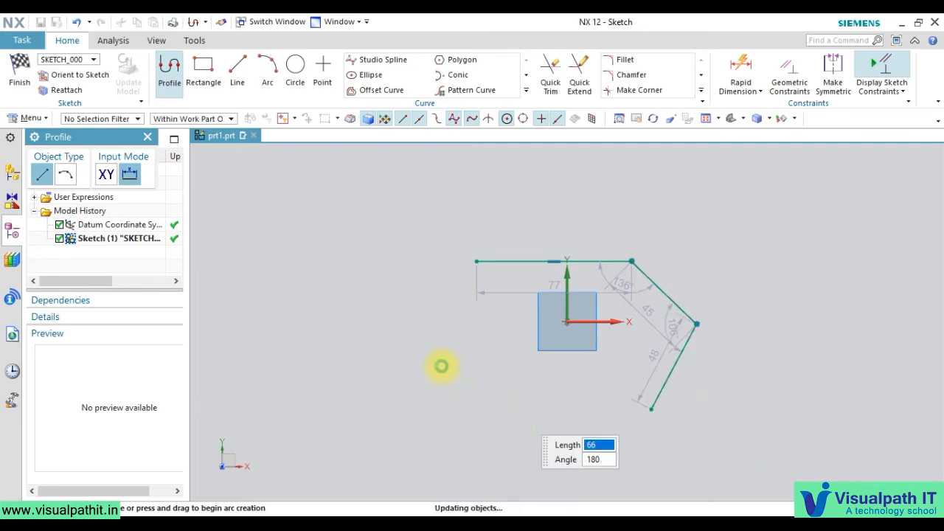
left_click(441, 367)
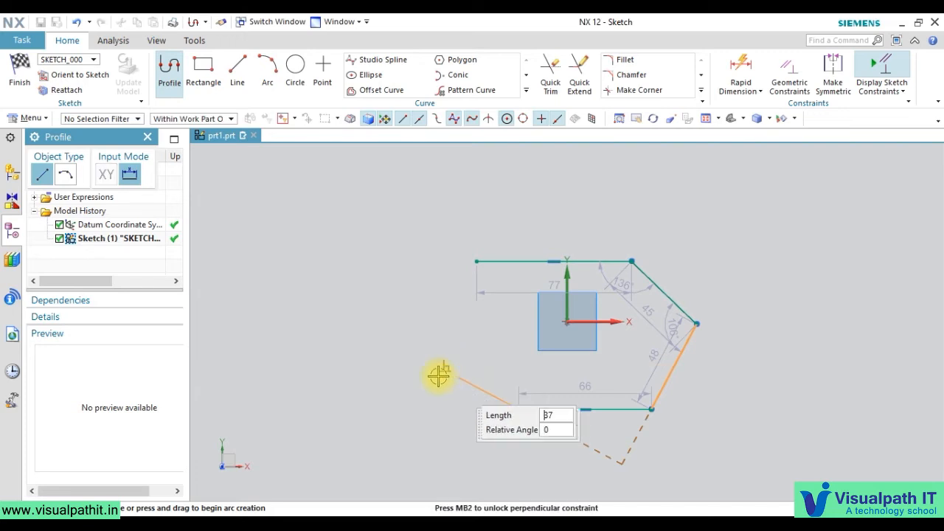
right_click(445, 334)
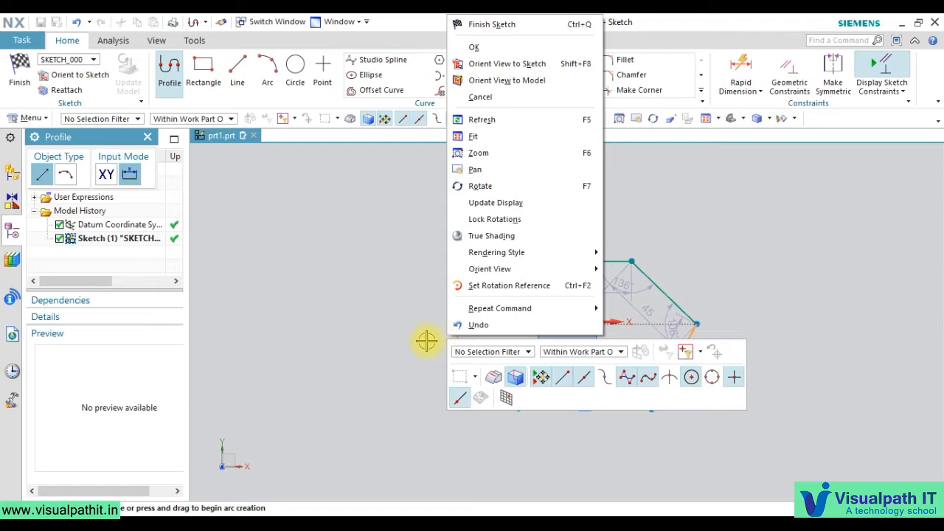
left_click(427, 342)
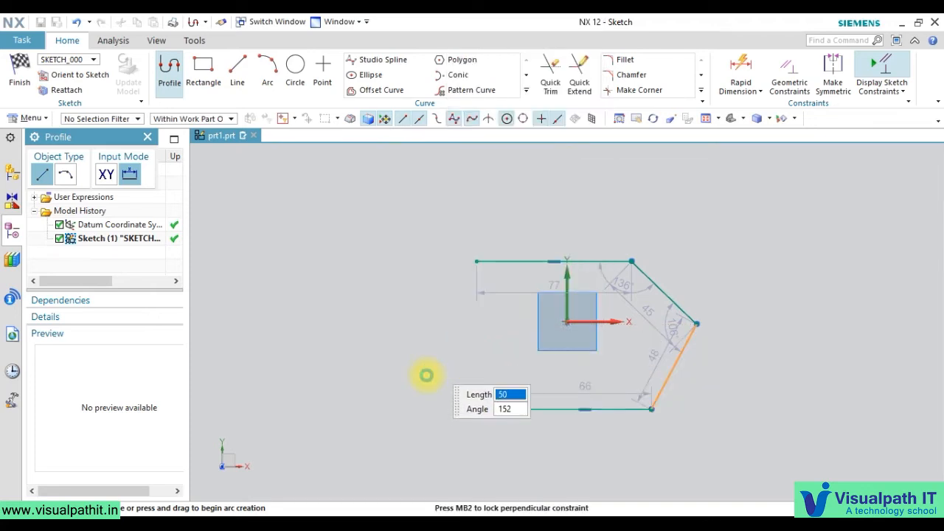
left_click(430, 363)
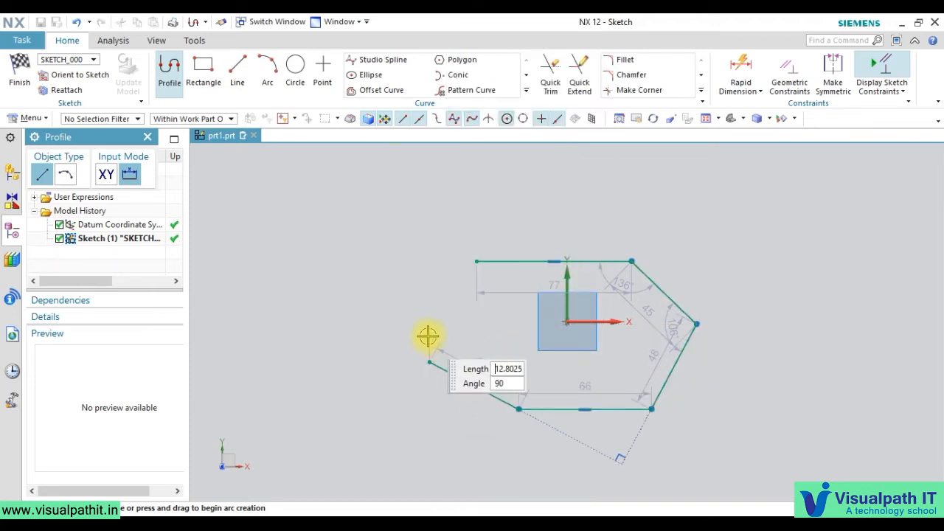
key("Escape")
key("Escape")
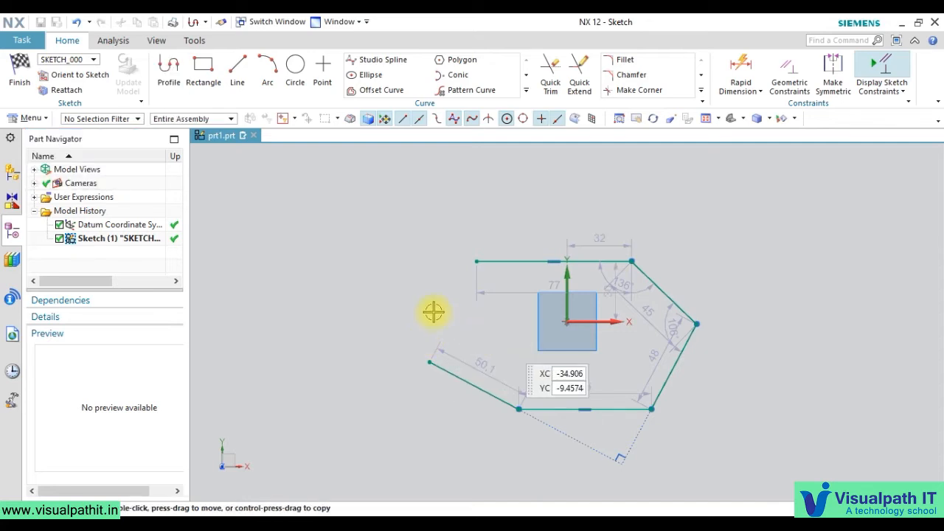
- Start a second Profile above the first with a line about 57 mm long at 23° and a tangent arc of about 66.6 mm radius
left_click(320, 255)
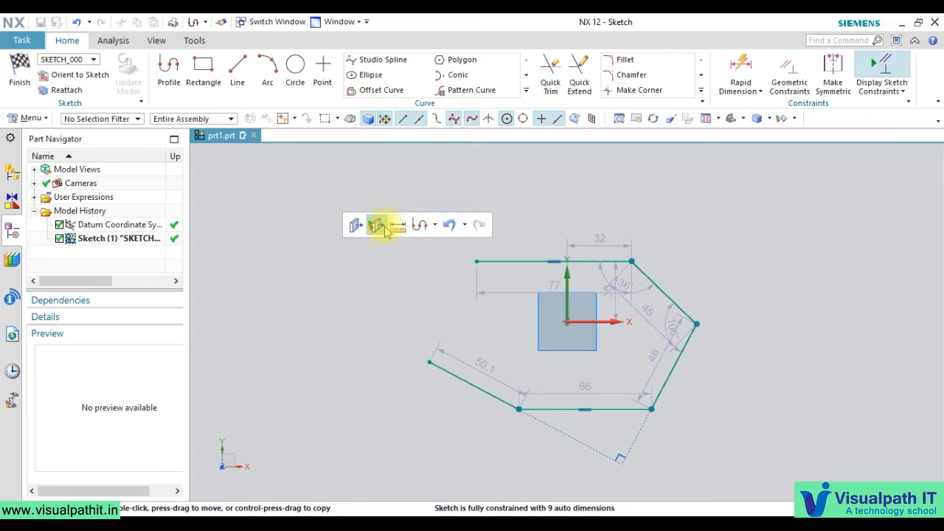
left_click(384, 231)
left_click(314, 248)
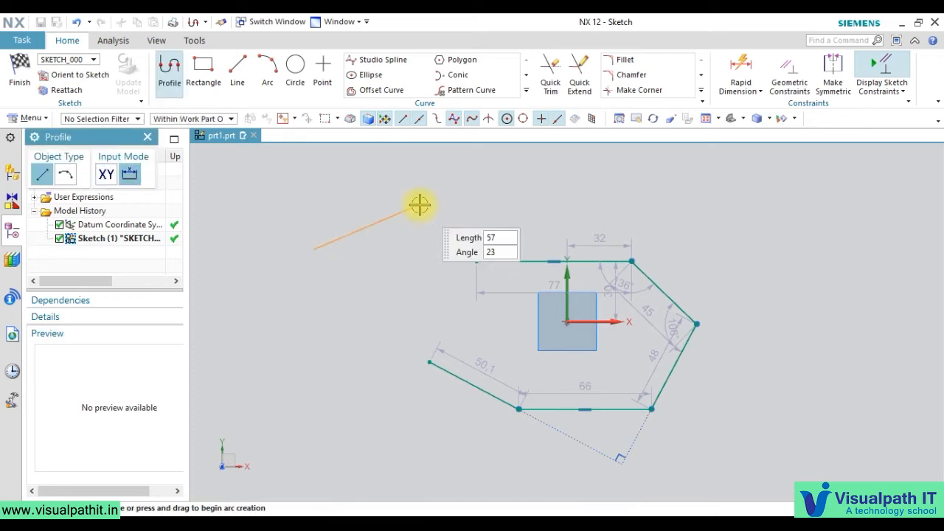
left_click(419, 205)
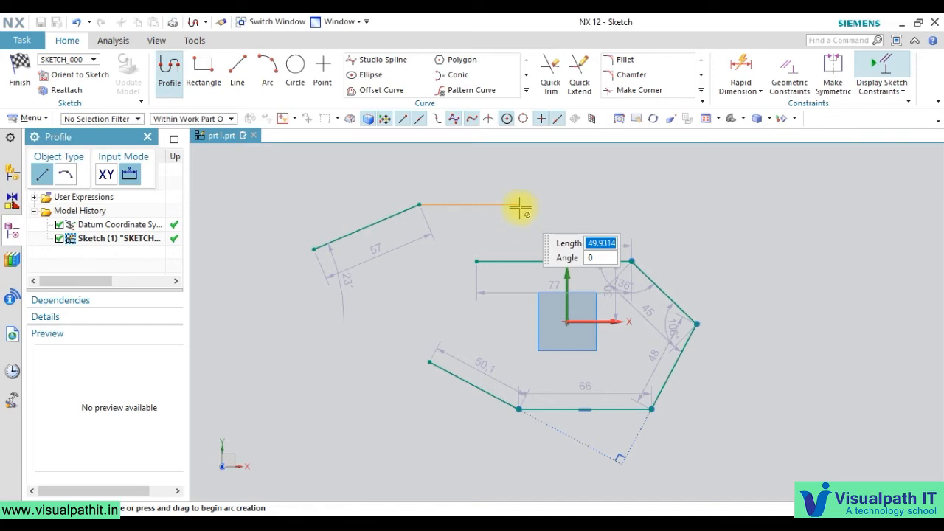
left_click_drag(521, 208, 522, 172)
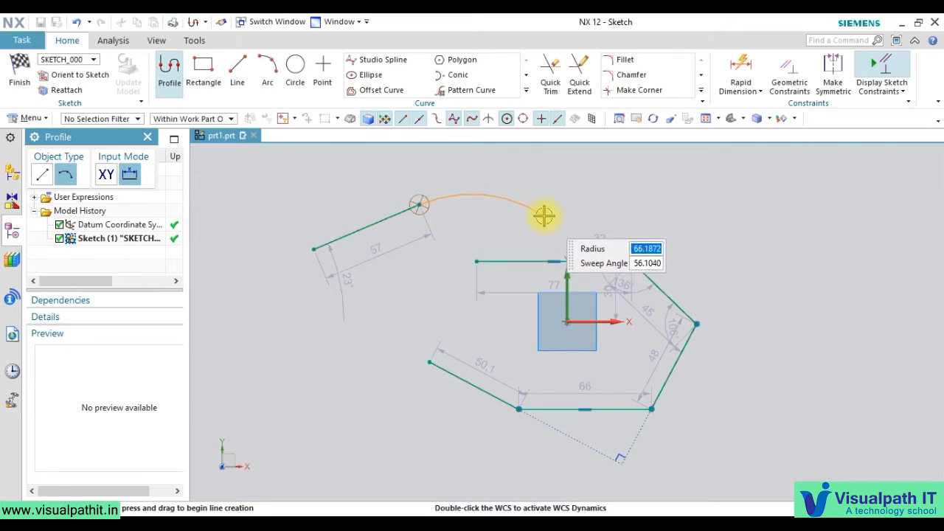
left_click(547, 217)
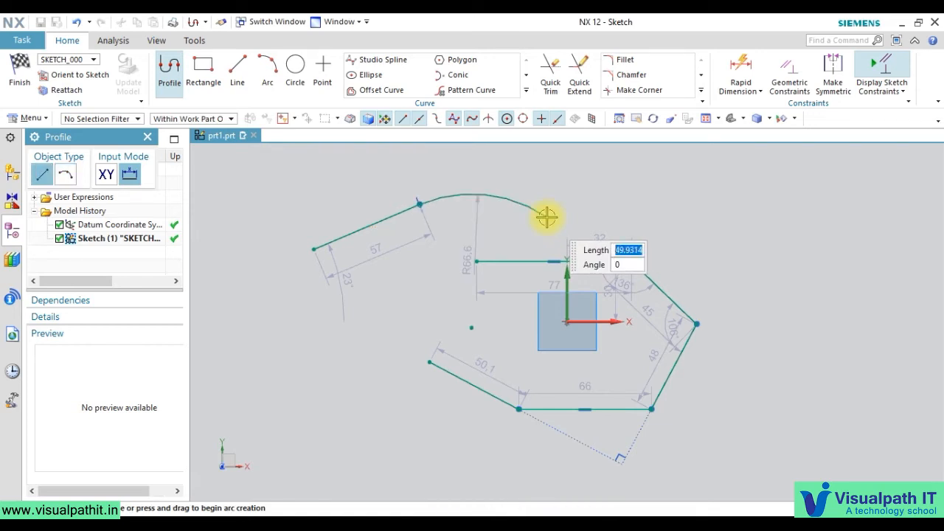
- Continue the second Profile with a line about 56 mm long and end it with a tangent arc curving downward
left_click(656, 238)
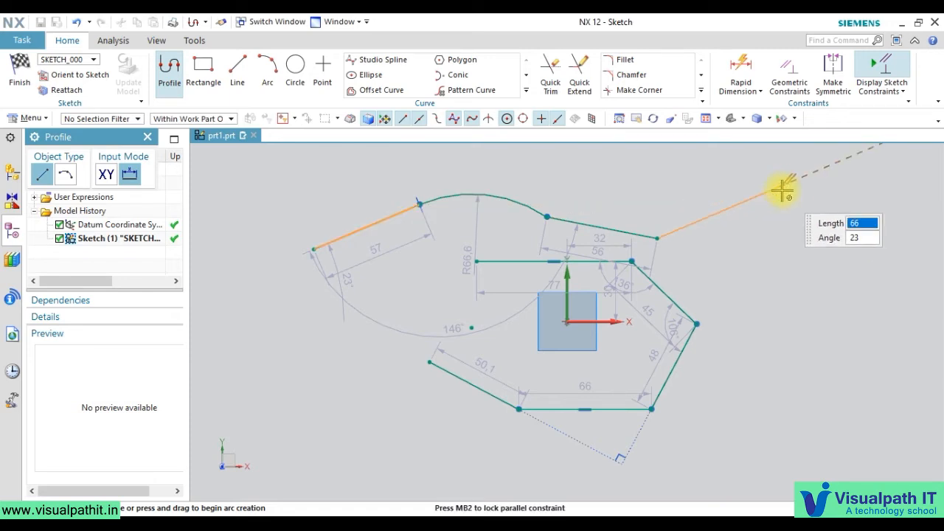
left_click_drag(782, 190, 790, 205)
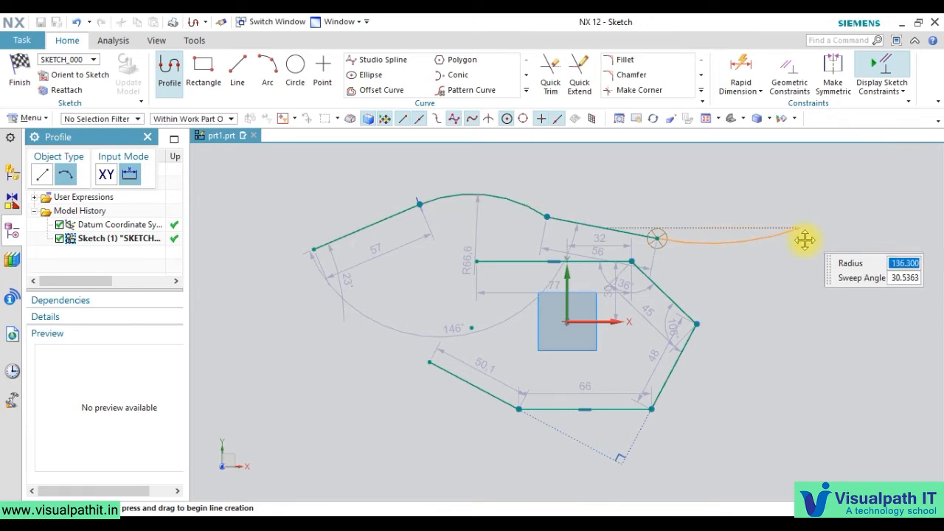
left_click(811, 318)
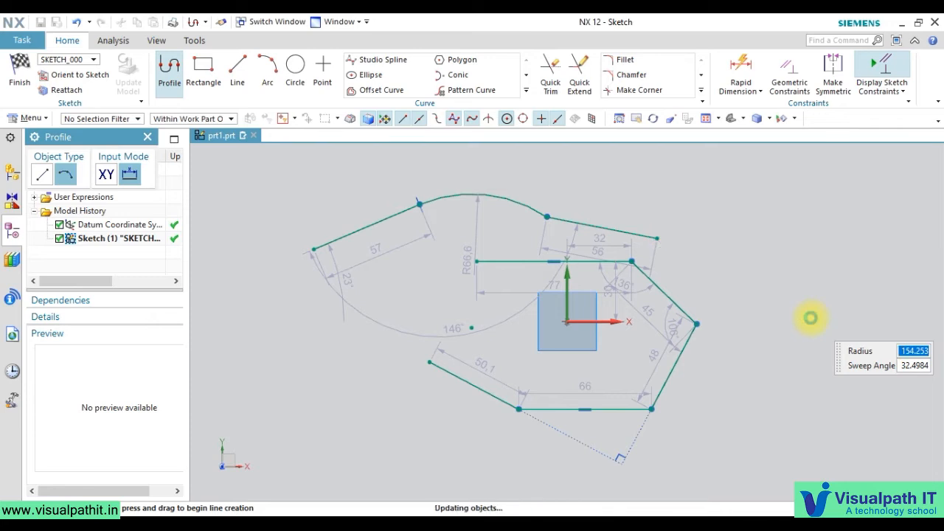
middle_click(761, 393)
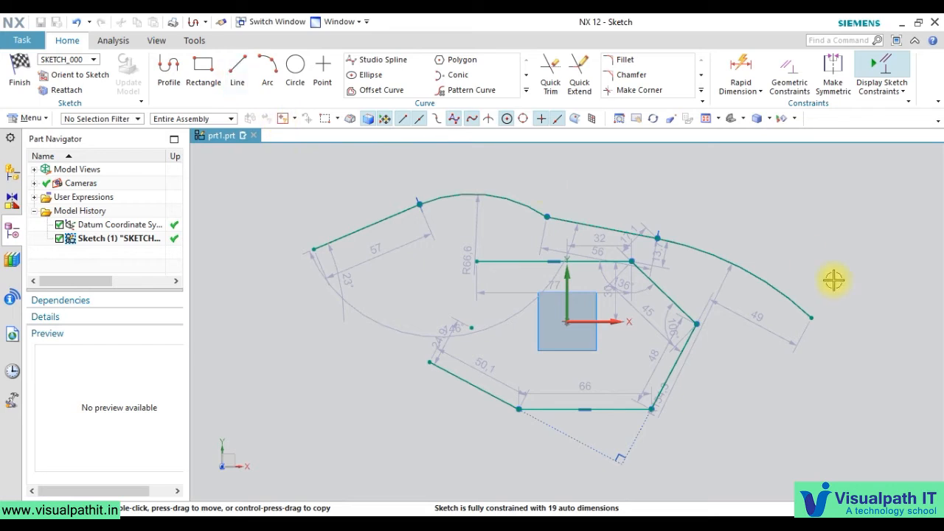
mouse_move(864, 453)
left_mouse_down()
mouse_move(698, 413)
mouse_move(377, 211)
mouse_move(289, 174)
left_mouse_up()
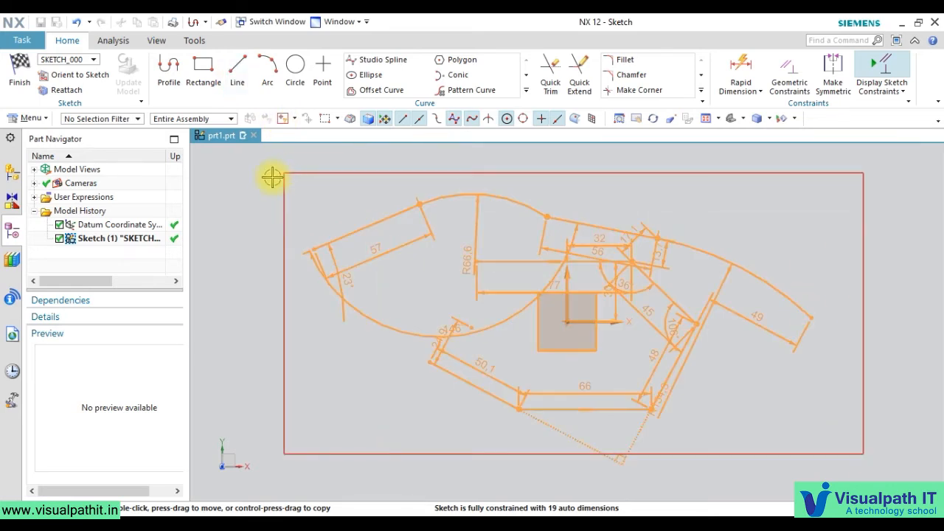
key("Escape")
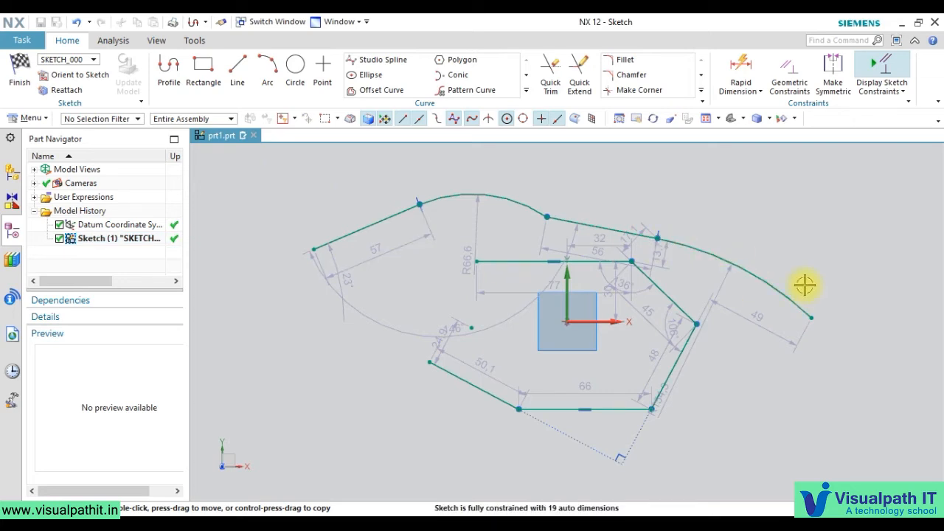
left_click(740, 270)
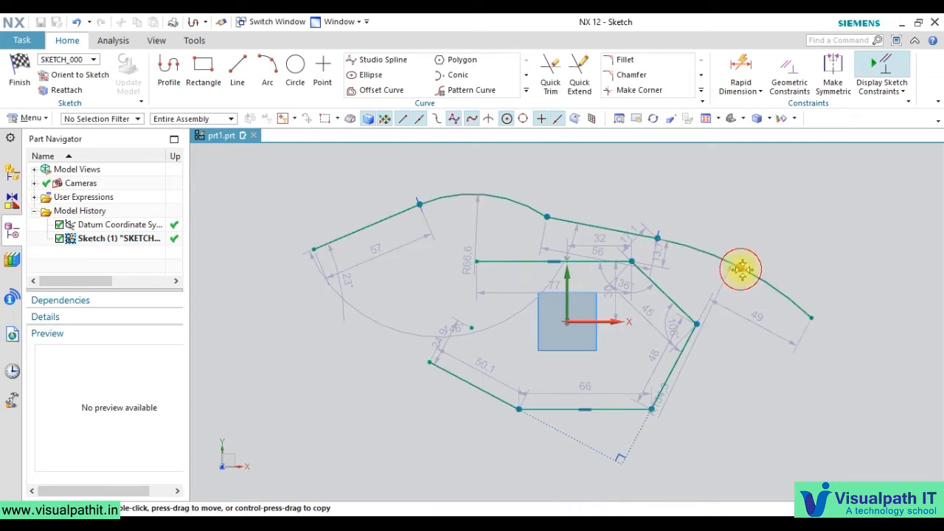
double_click(799, 342)
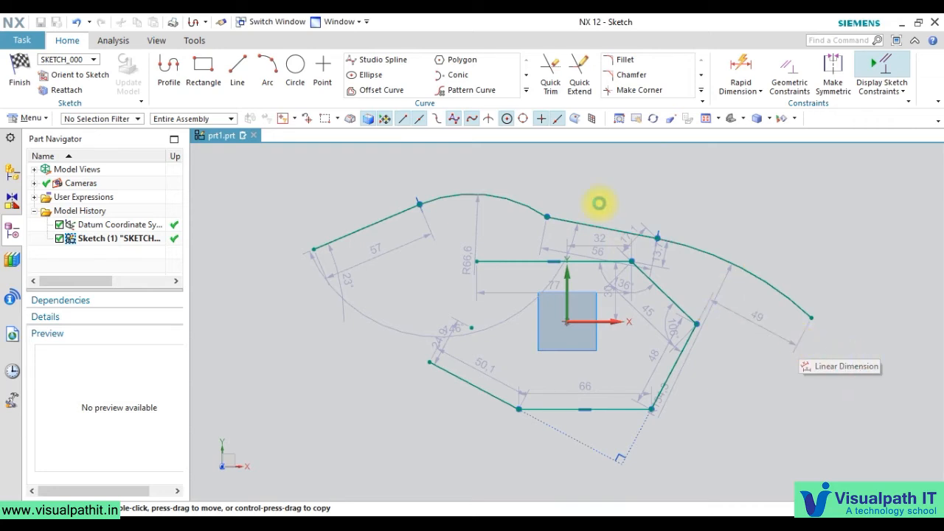
- Delete all curves of both sketched profiles, leaving only the sketch's coordinate system
key("Delete")
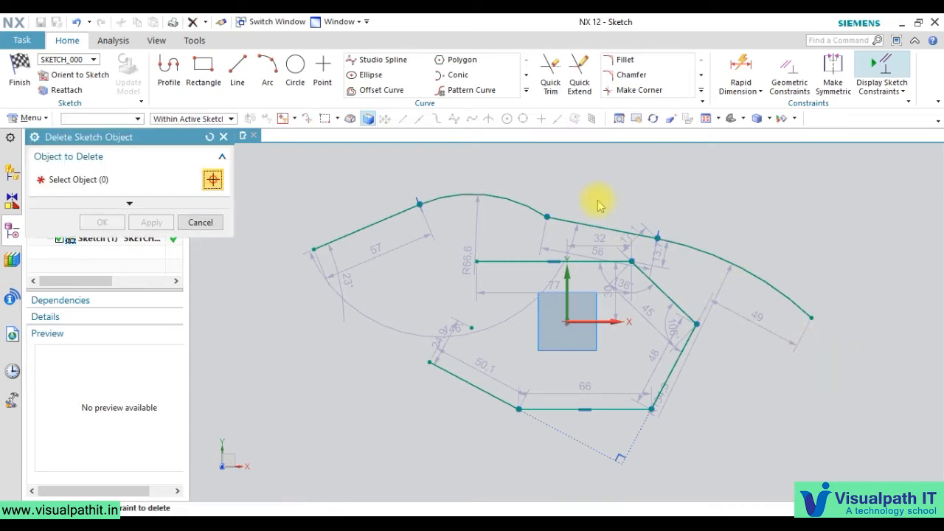
left_click(201, 222)
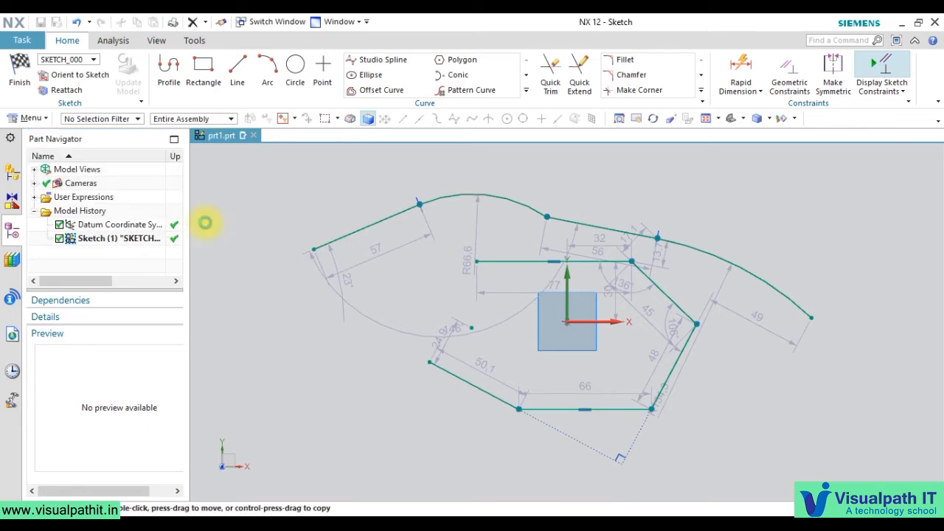
mouse_move(266, 181)
left_mouse_down()
mouse_move(659, 484)
mouse_move(897, 445)
left_mouse_up()
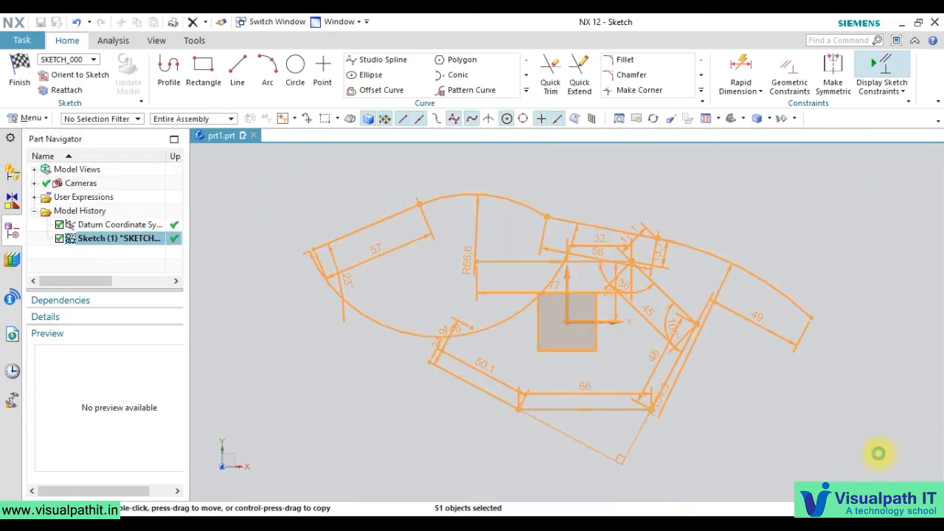
key("Delete")
left_click(472, 298)
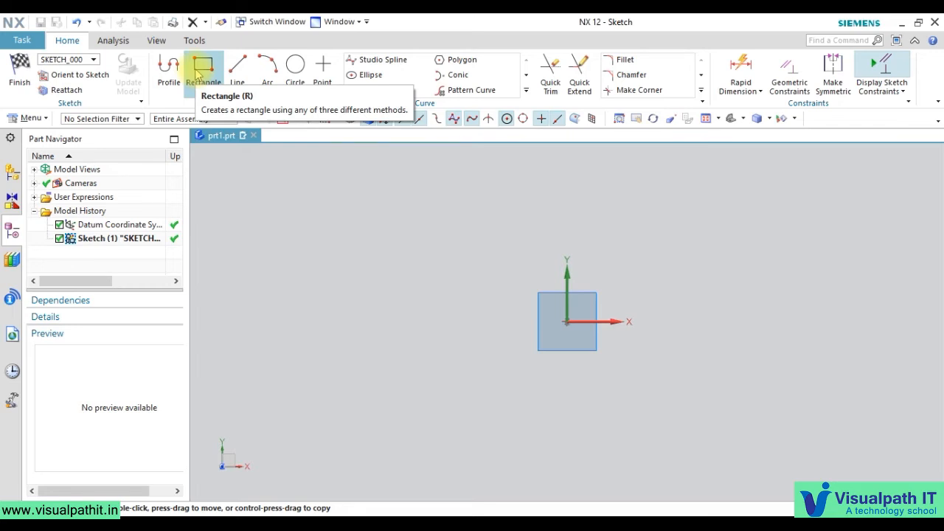
- Sketch a rectangle by two points, about 104 mm wide and 61 mm high, to the left of the origin
left_click(198, 75)
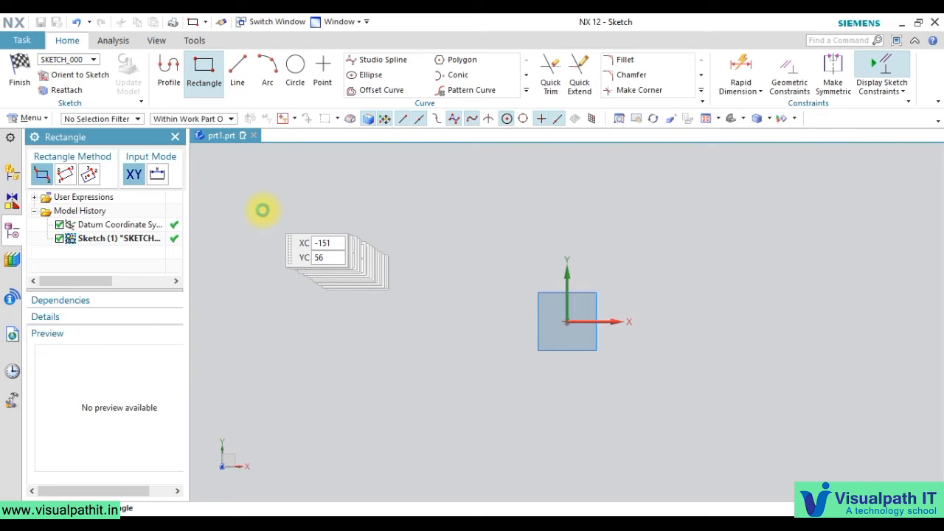
left_click(262, 211)
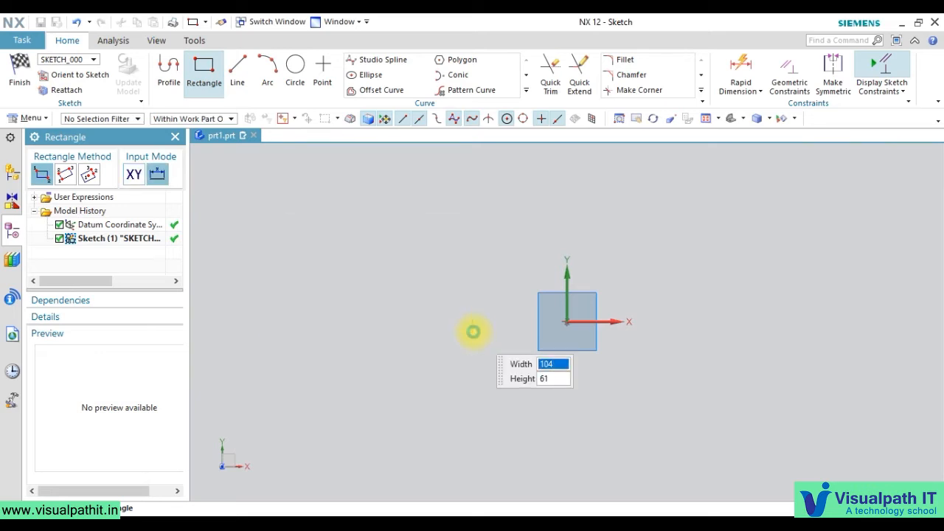
left_click(473, 332)
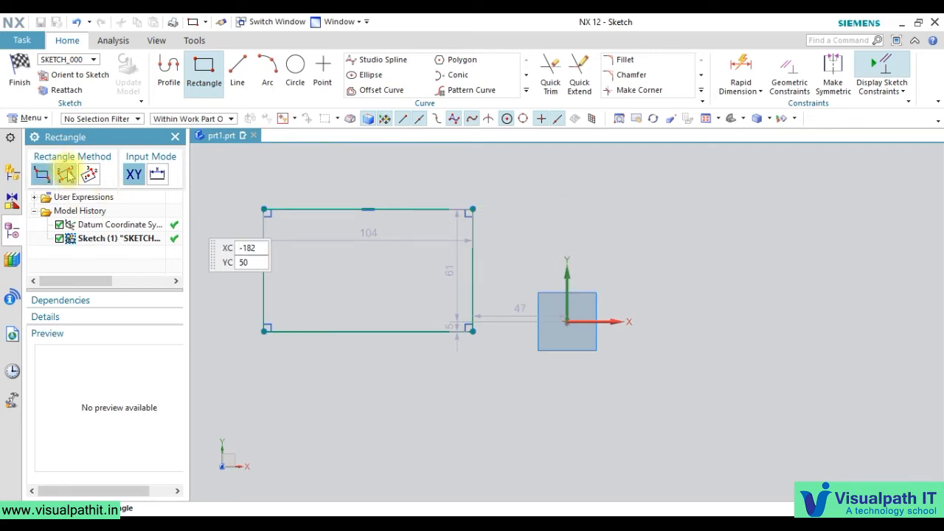
left_click(90, 177)
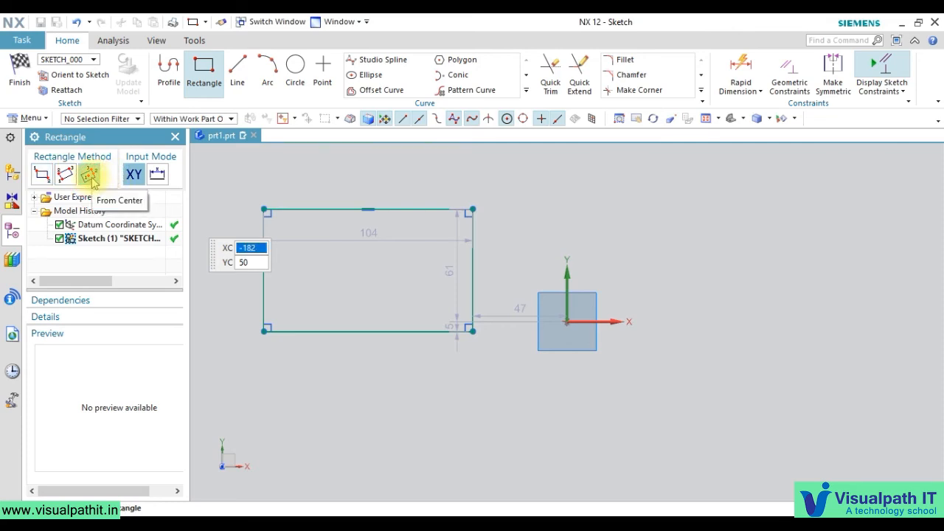
key("Escape")
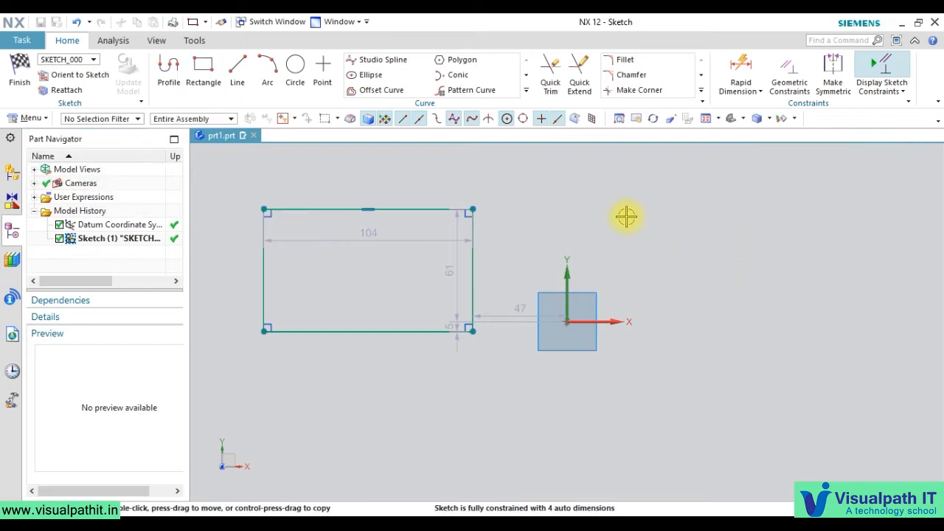
left_click(750, 289)
left_click(713, 320)
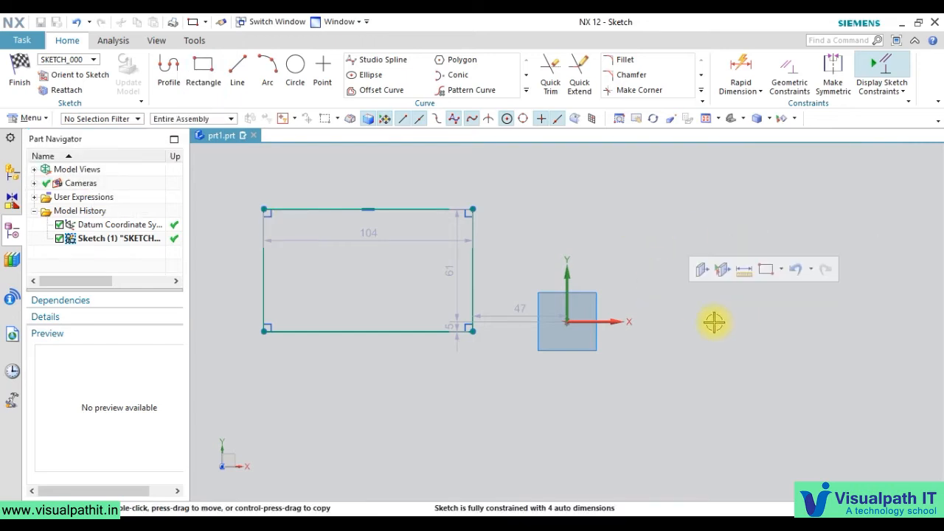
- Sketch a horizontal rectangle by three points, about 79 mm wide and 43.4 mm high, to the right of the origin
left_click(203, 72)
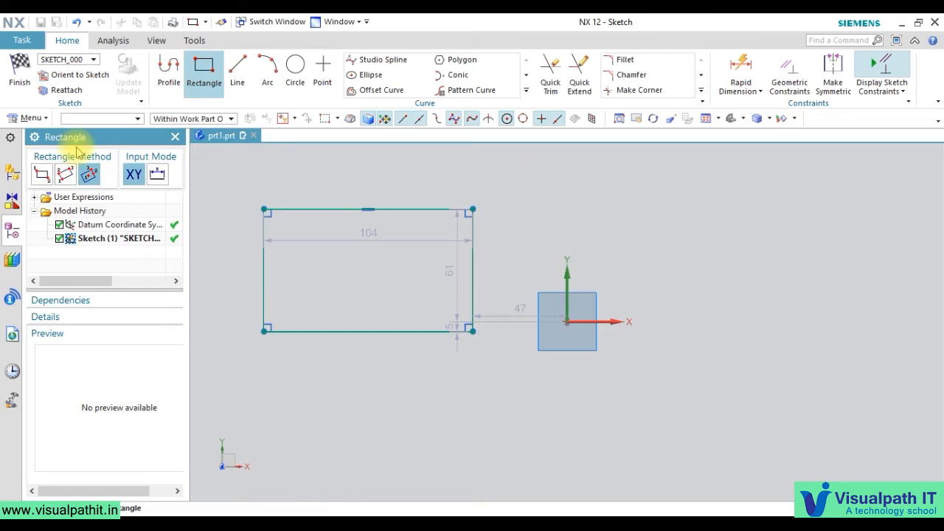
left_click(66, 175)
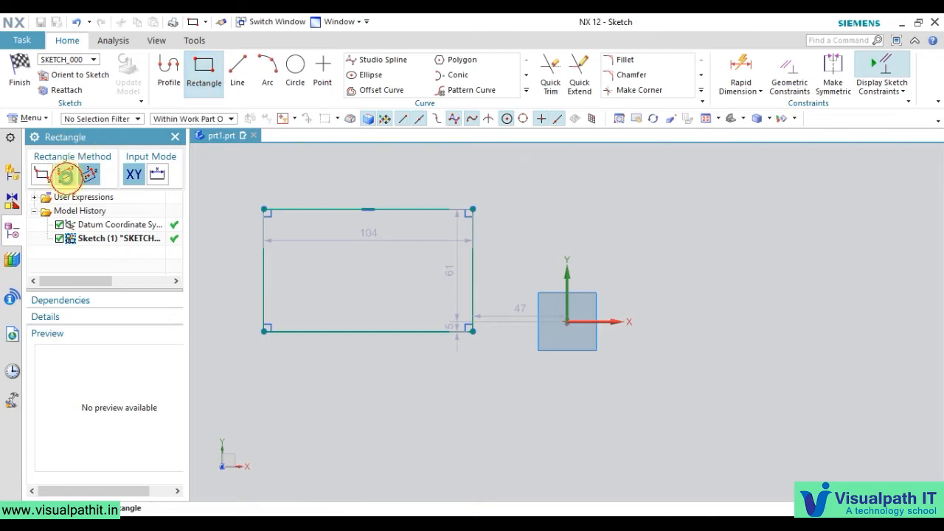
left_click(673, 227)
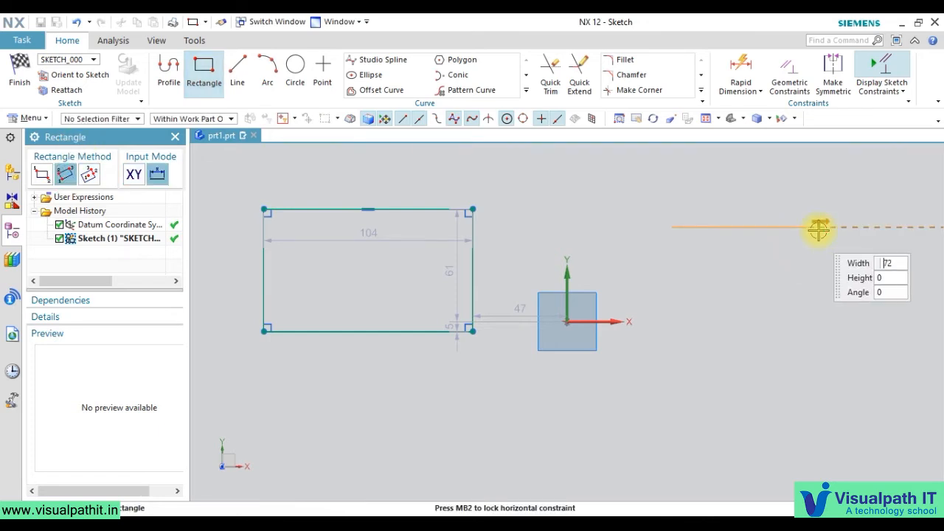
left_click(832, 227)
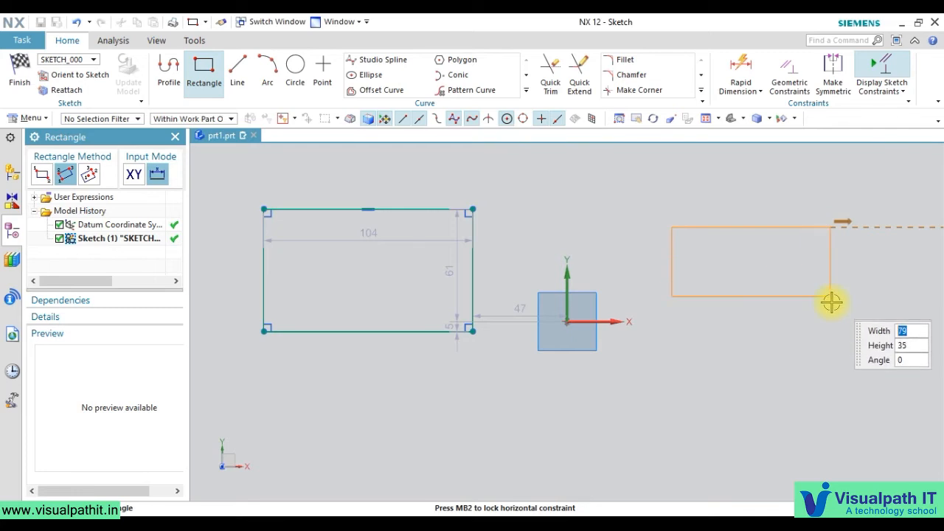
left_click(832, 314)
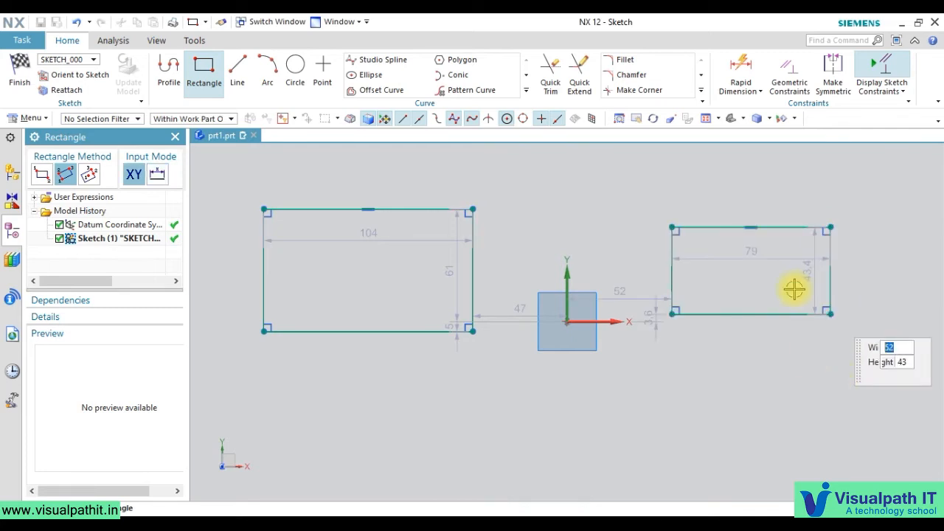
- Sketch a horizontal rectangle from its center, about 116 mm wide and 50.2 mm high, below the origin
left_click(88, 175)
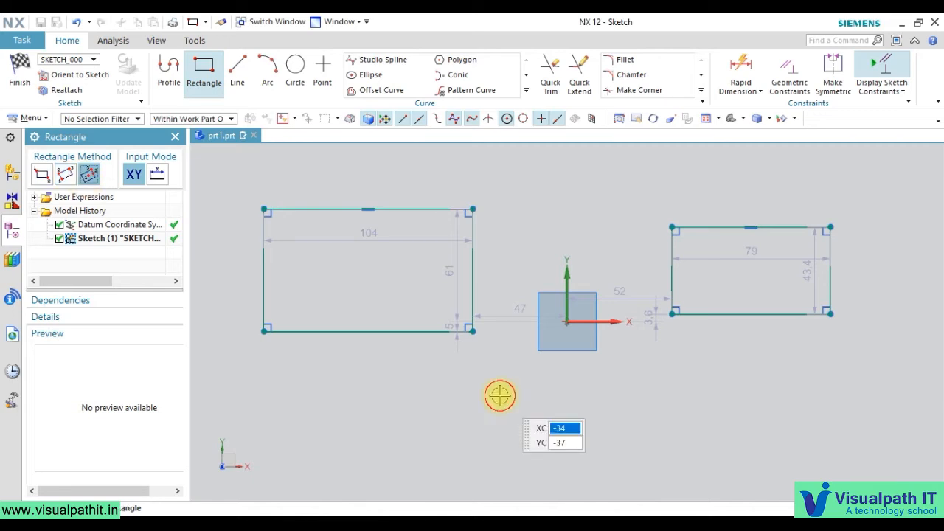
left_click(500, 396)
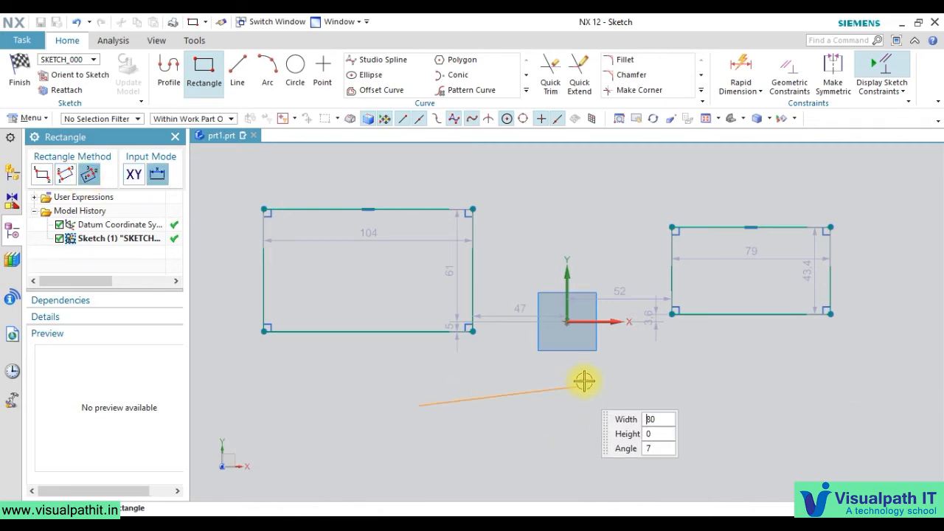
left_click(615, 396)
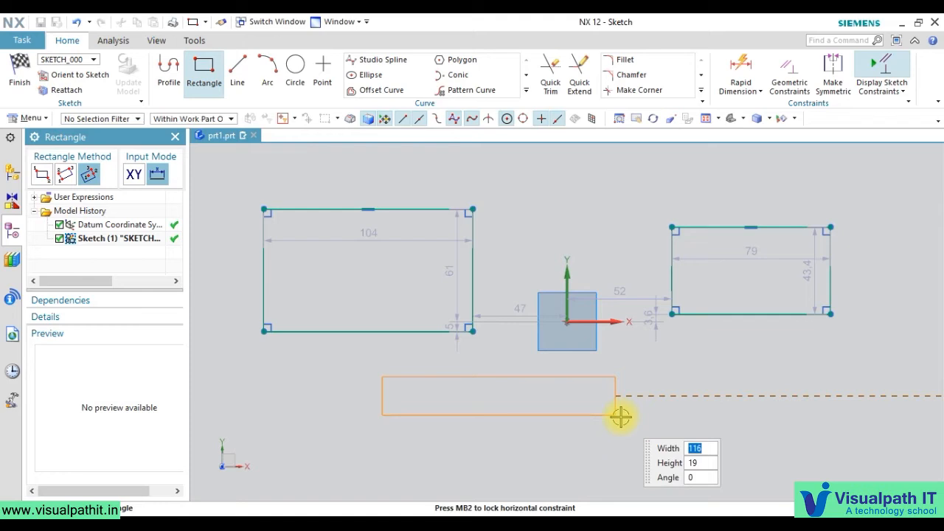
left_click(621, 446)
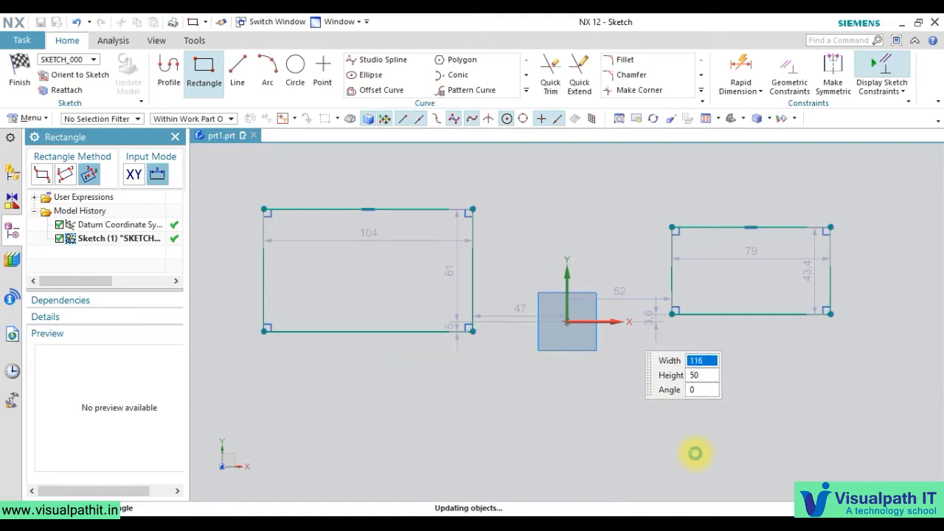
key("Escape")
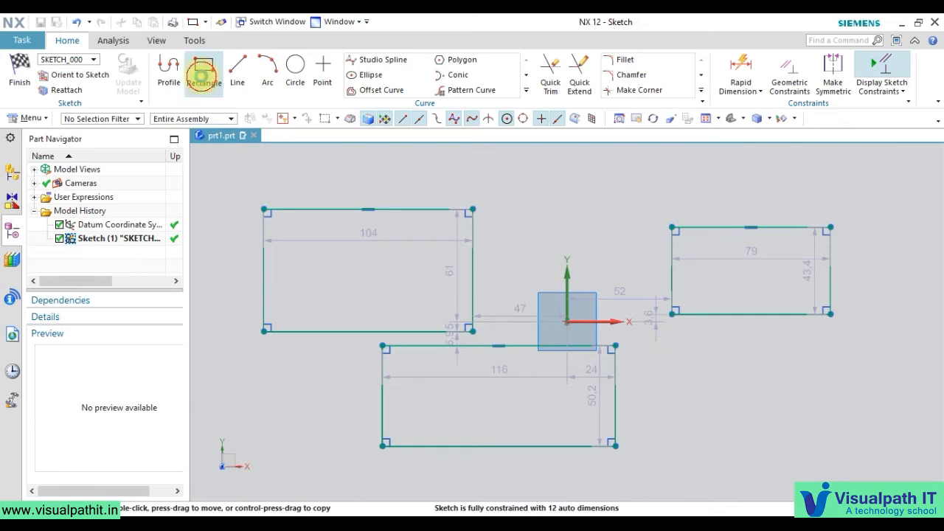
- Sketch another From Center rectangle in Parameter Mode, about 90 mm wide and 48.1 mm high, above the origin
left_click(203, 70)
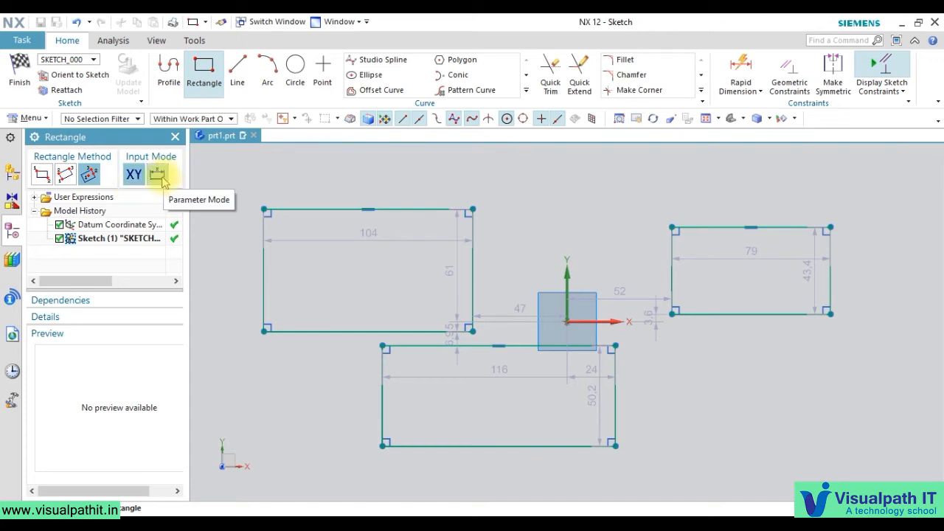
left_click(157, 175)
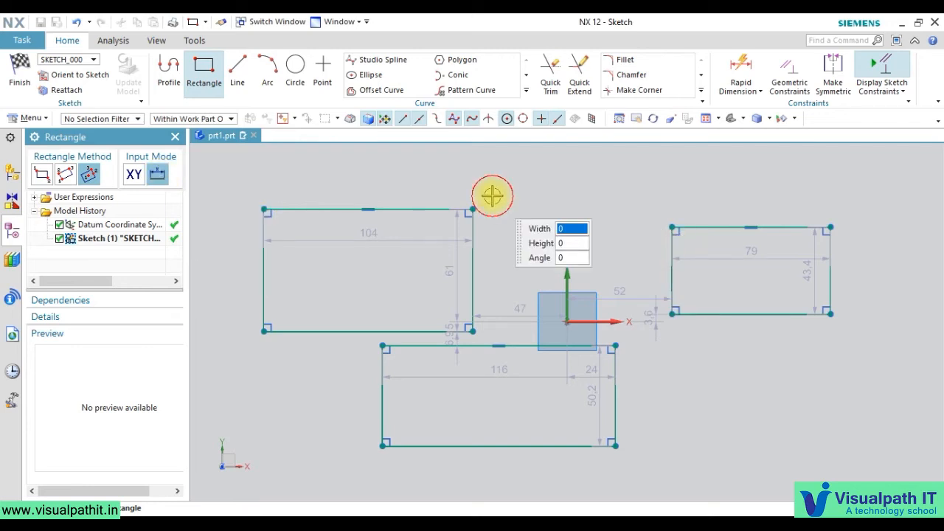
left_click(583, 196)
left_click(590, 244)
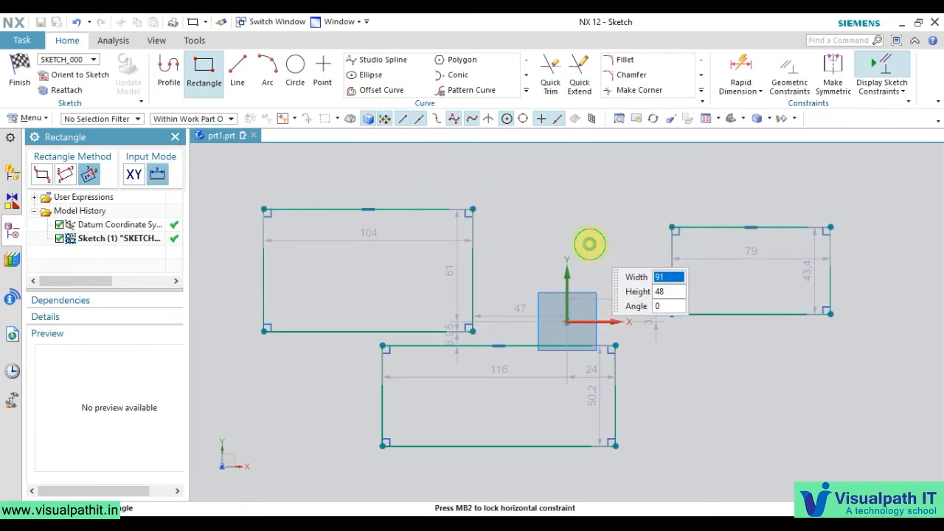
key("Escape")
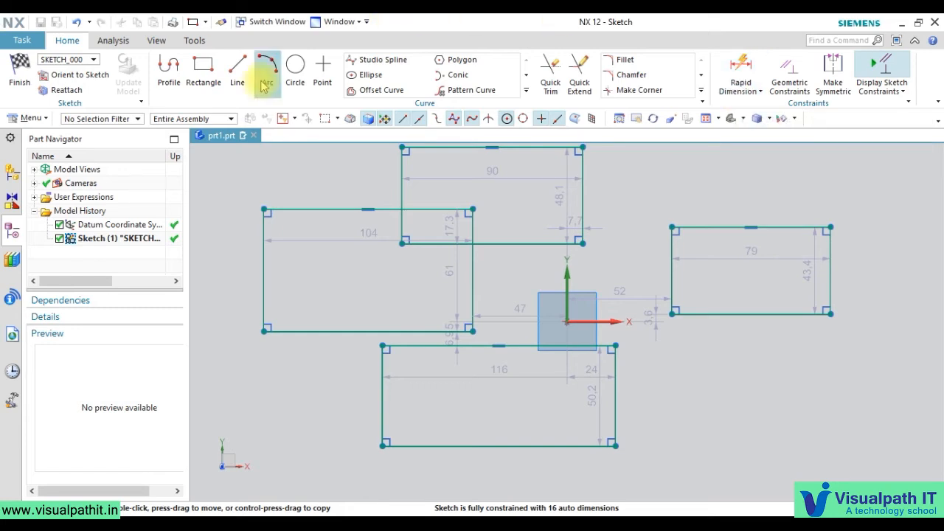
- Sketch a vertical line about 95 mm long crossing the 104 mm wide rectangle near its left edge
left_click(238, 74)
left_click(297, 188)
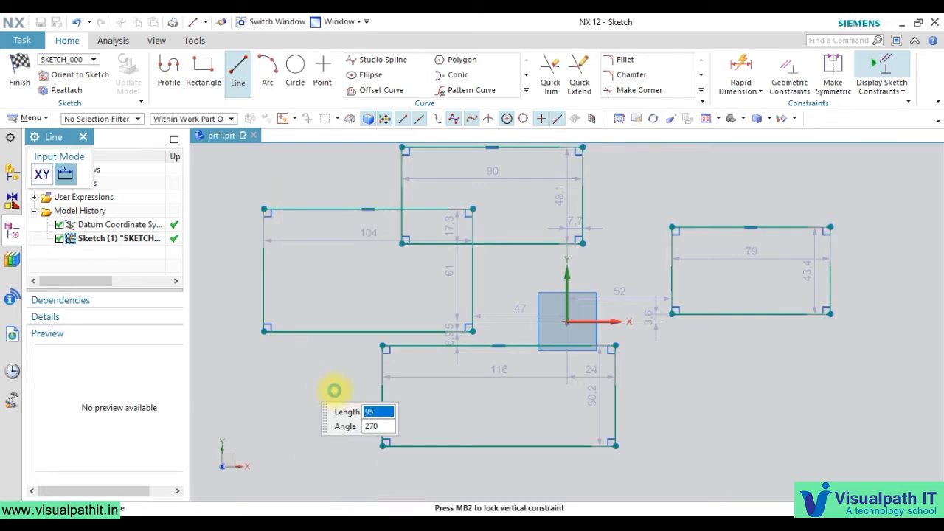
left_click(334, 391)
key("Escape")
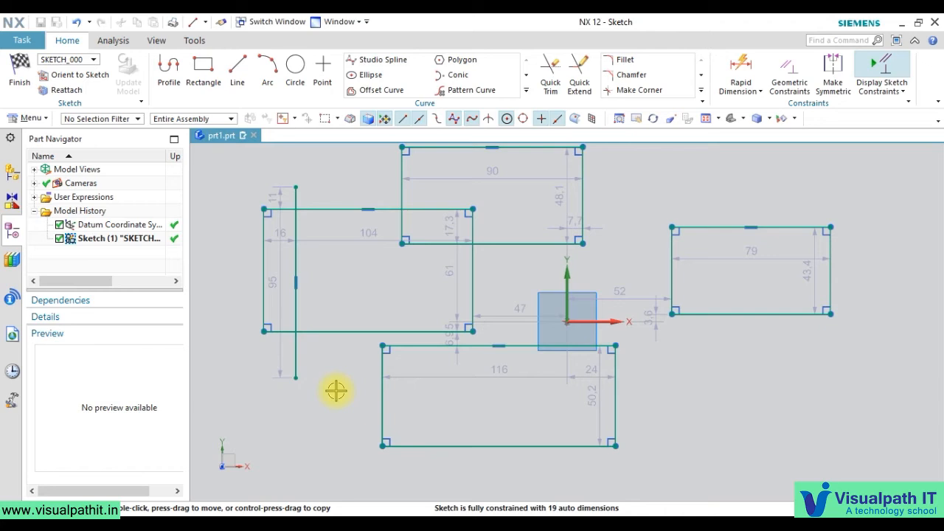
- Sketch an upward-bulging arc by three points with a radius of about 63 mm, to the lower right of the origin
key("a")
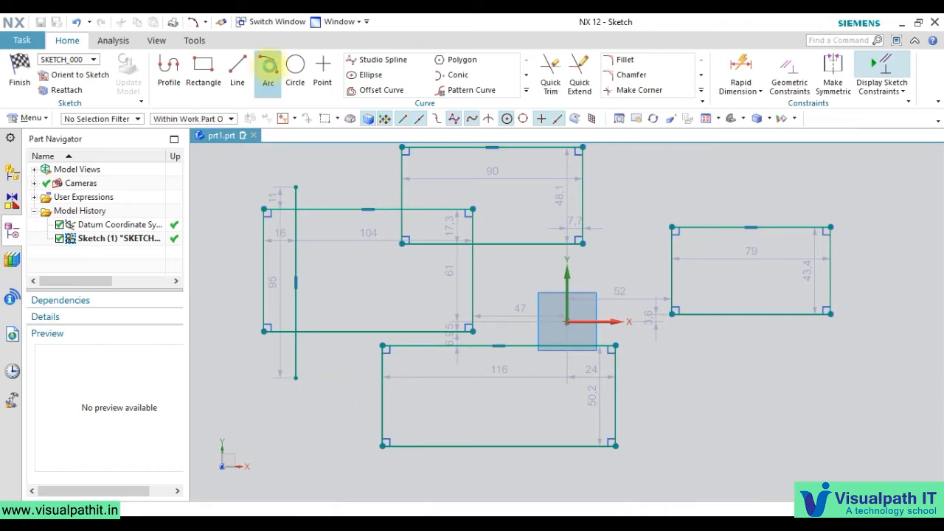
left_click(268, 68)
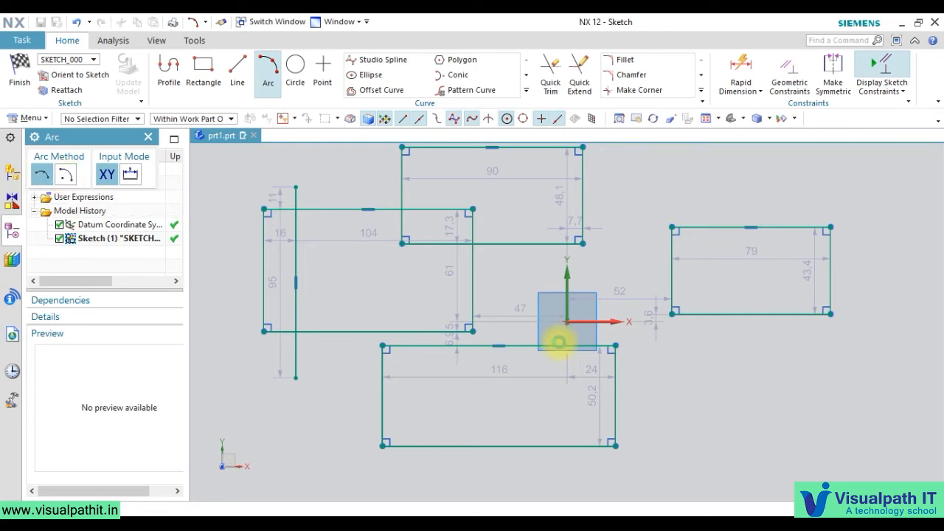
left_click(671, 422)
left_click(825, 422)
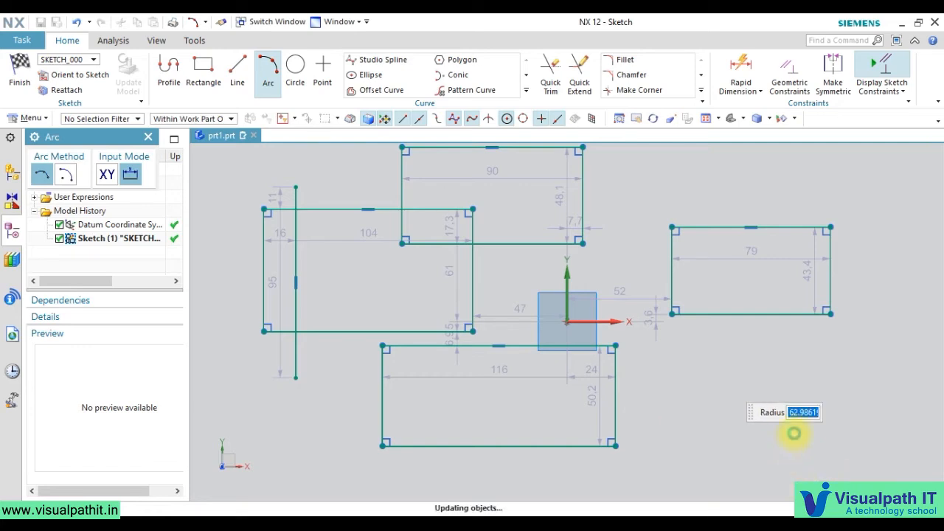
left_click(788, 446)
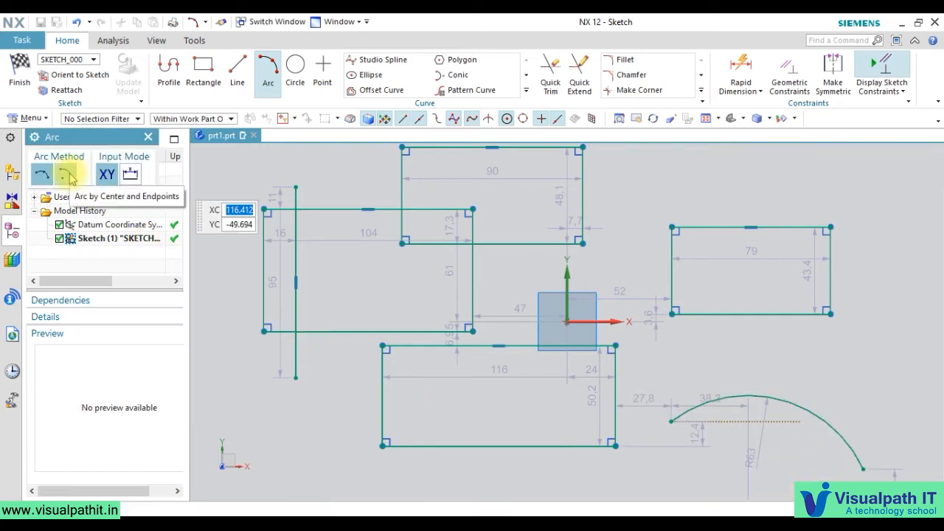
- Sketch an arc by center and endpoints with a radius of about 40.2 mm, overlapping the 79 mm wide rectangle
left_click(68, 176)
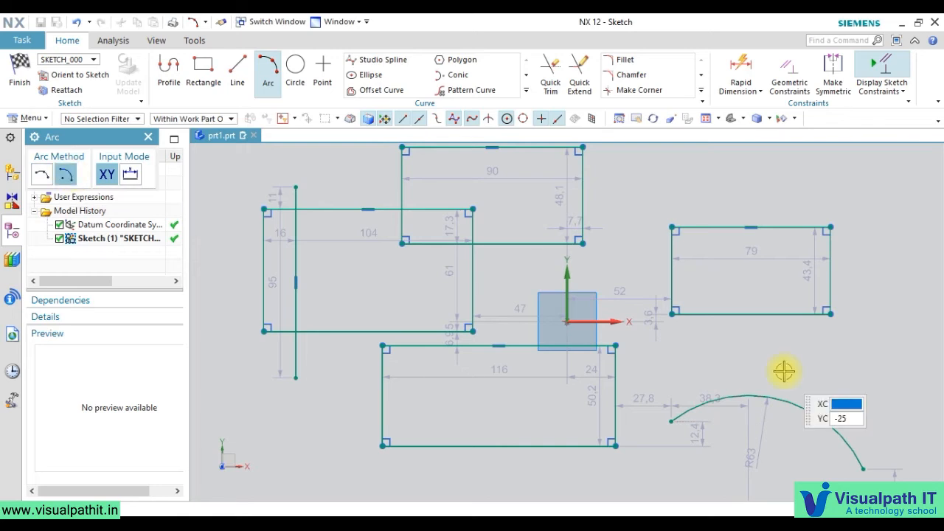
left_click(814, 365)
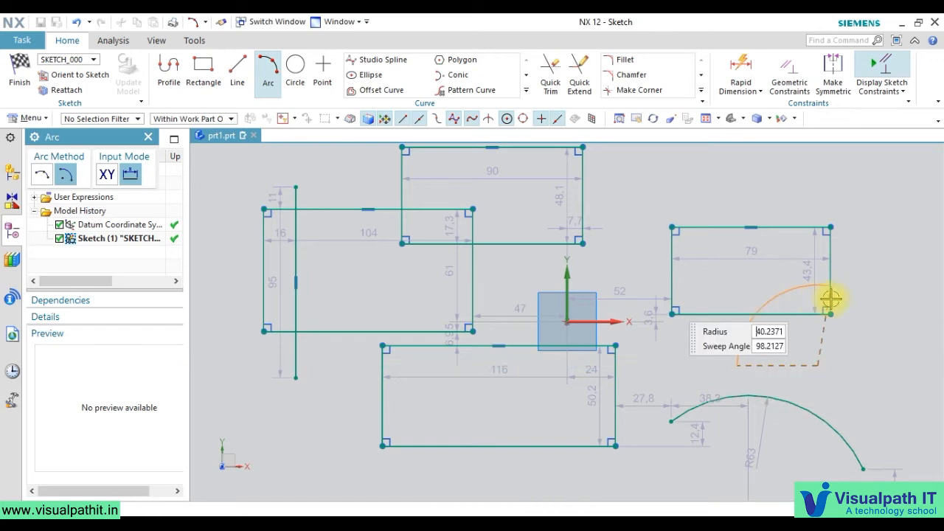
left_click(888, 339)
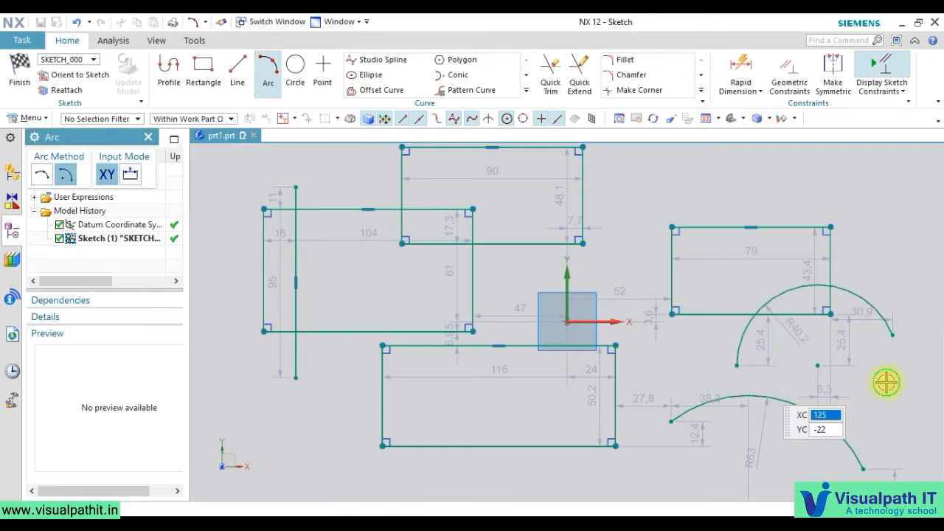
key("Escape")
- Delete all rectangles, the line, both arcs and their dimensions from the sketch
scroll(506, 316, "down", 2)
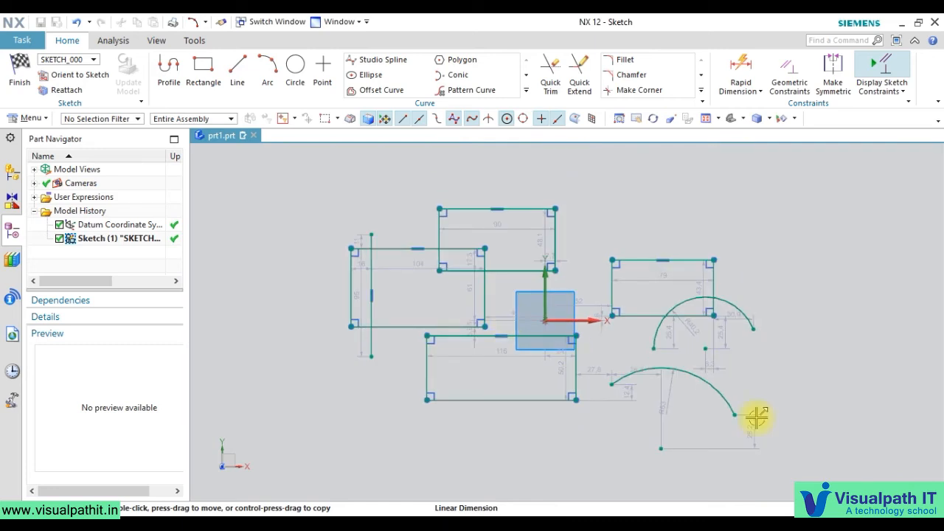
mouse_move(849, 468)
left_mouse_down()
mouse_move(579, 369)
mouse_move(337, 196)
mouse_move(310, 165)
left_mouse_up()
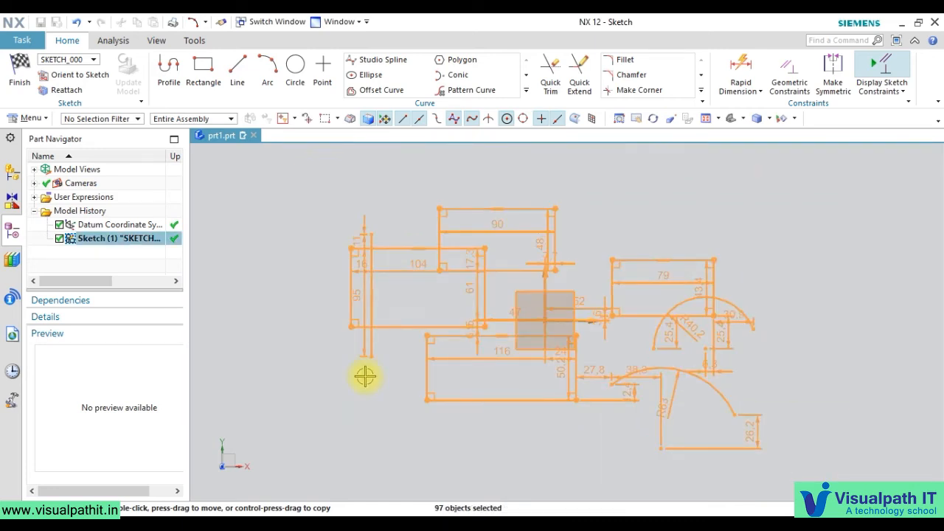
key("Delete")
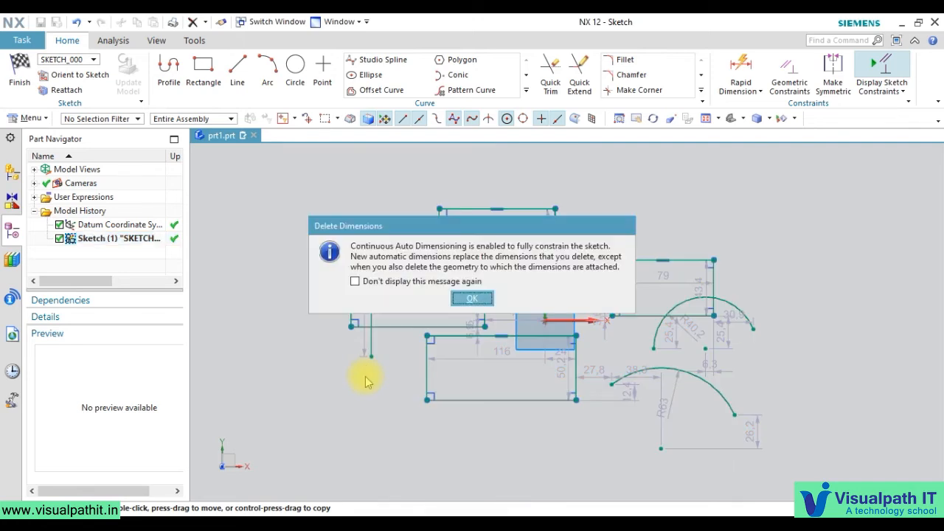
left_click(472, 298)
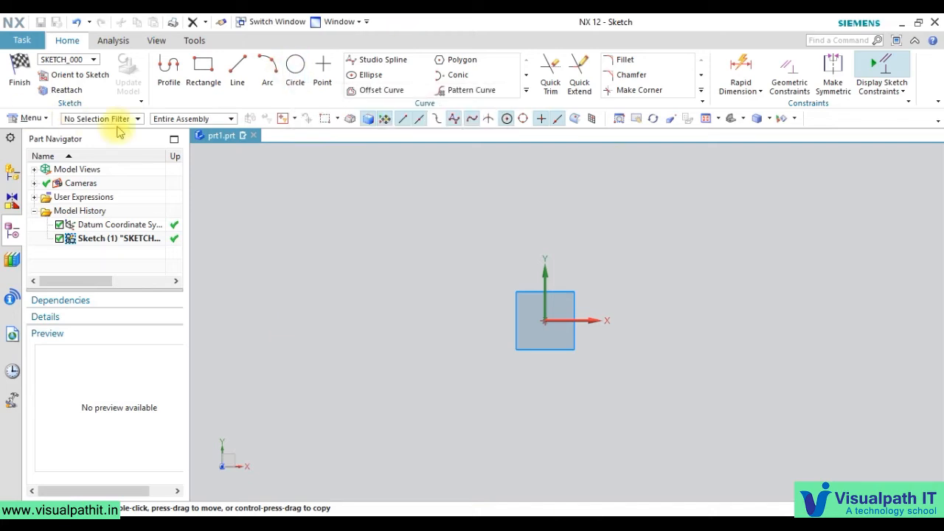
- Sketch two 50 mm diameter circles side by side to the upper left of the origin, using Circle by Center and Diameter
left_click(292, 70)
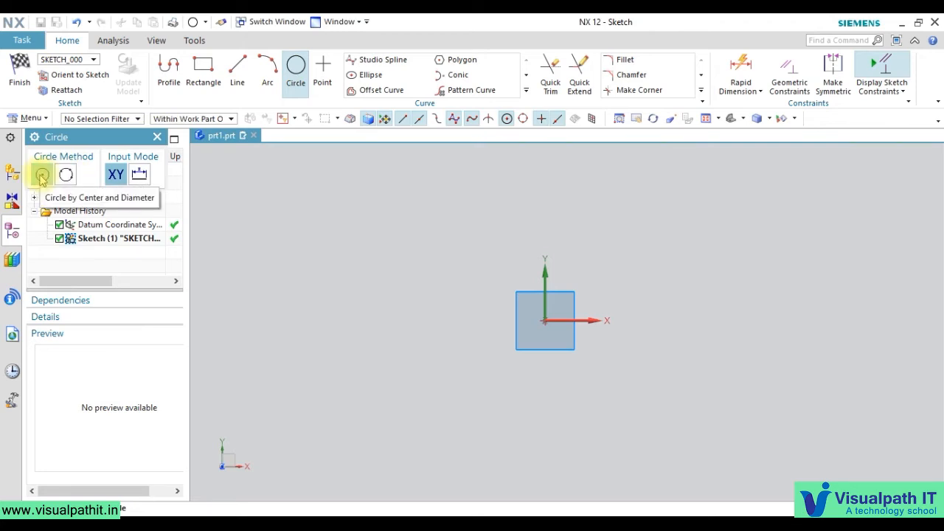
left_click(342, 256)
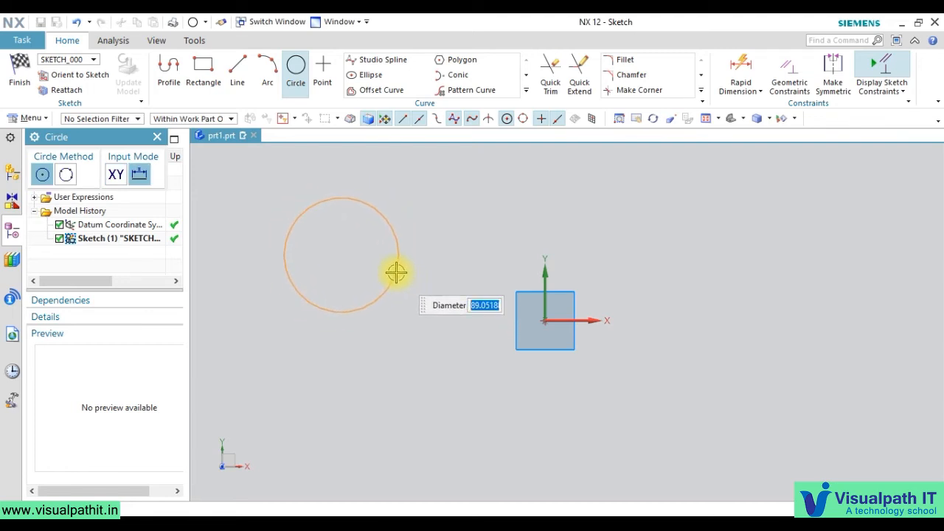
type("50")
key("Return")
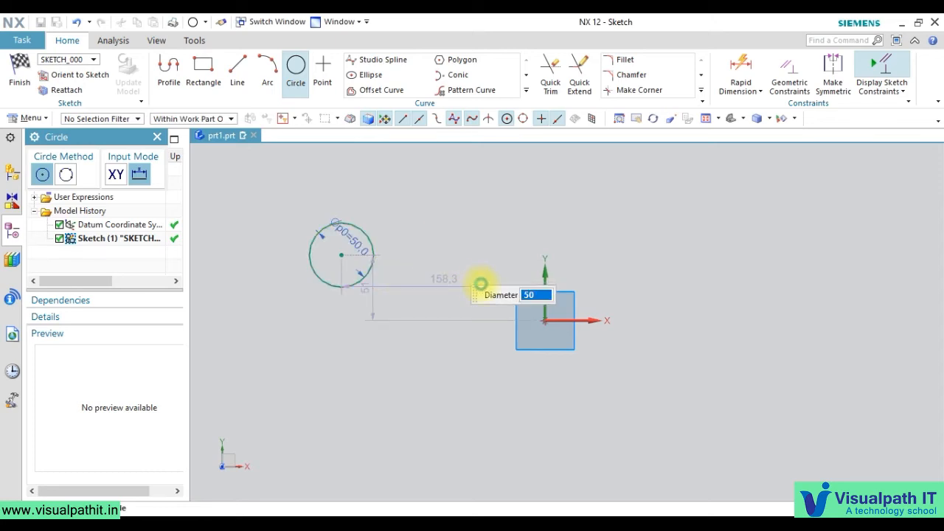
key("Escape")
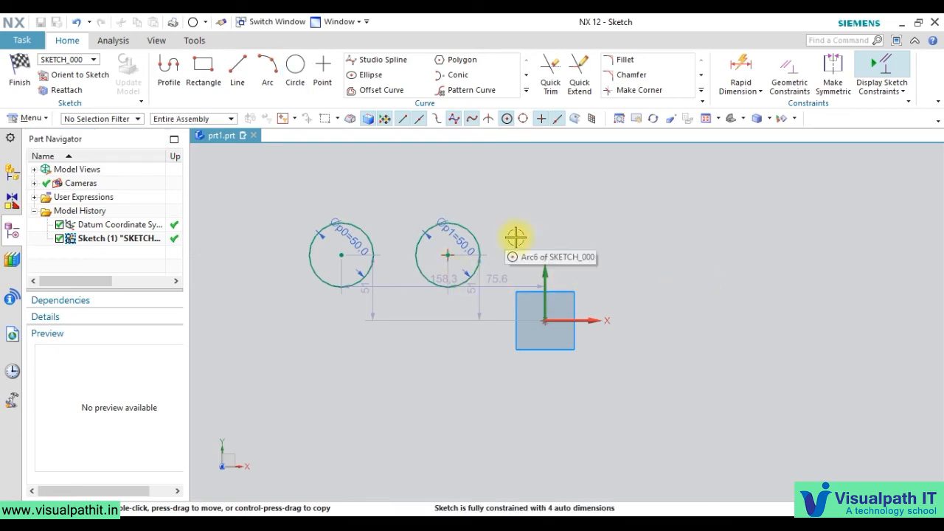
- Sketch a center-and-diameter circle of about 87.1 mm diameter to the upper right of the origin
key("o")
left_click(645, 253)
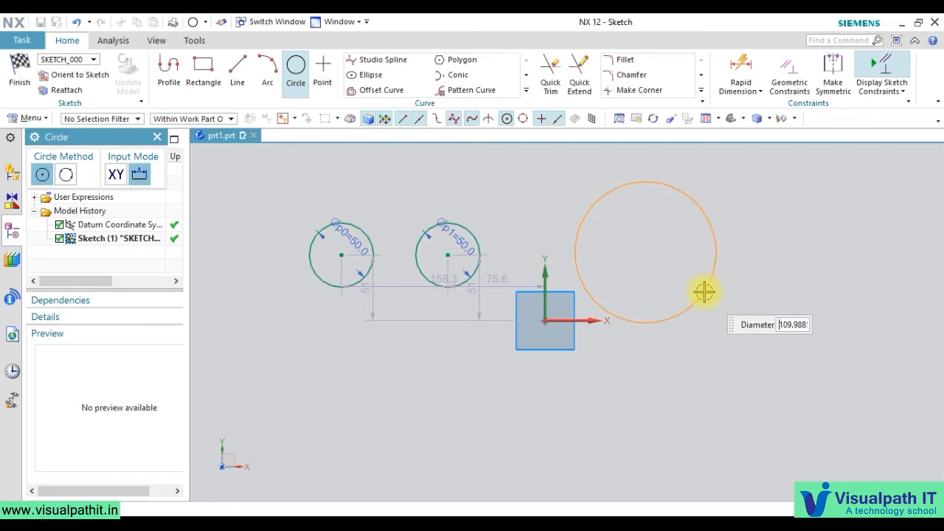
left_click(695, 279)
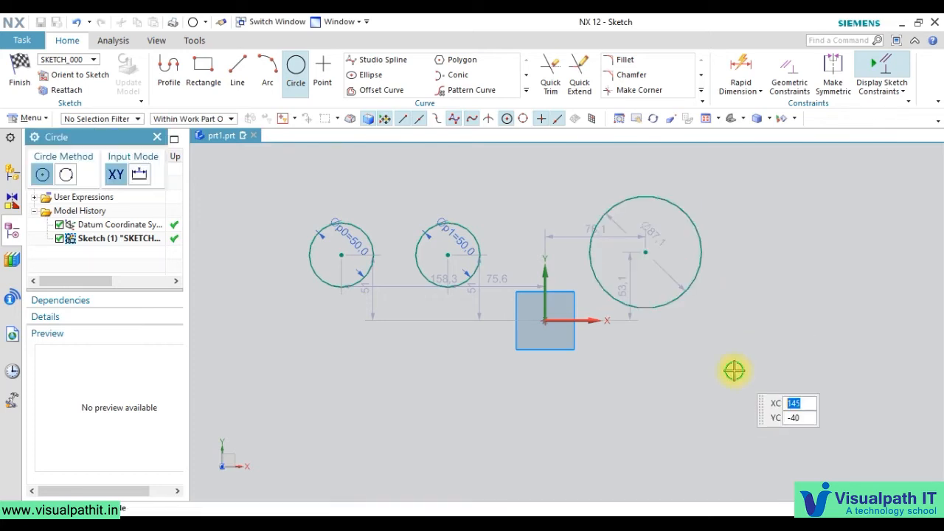
key("Escape")
scroll(744, 248, "up", 2)
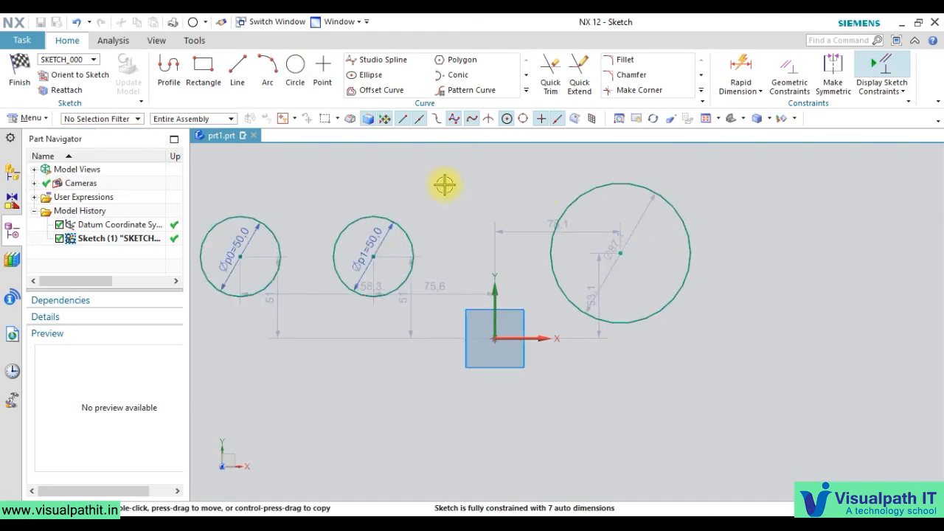
- Sketch a circle by three points, about 83.9 mm in diameter, to the lower right of the origin
left_click(295, 67)
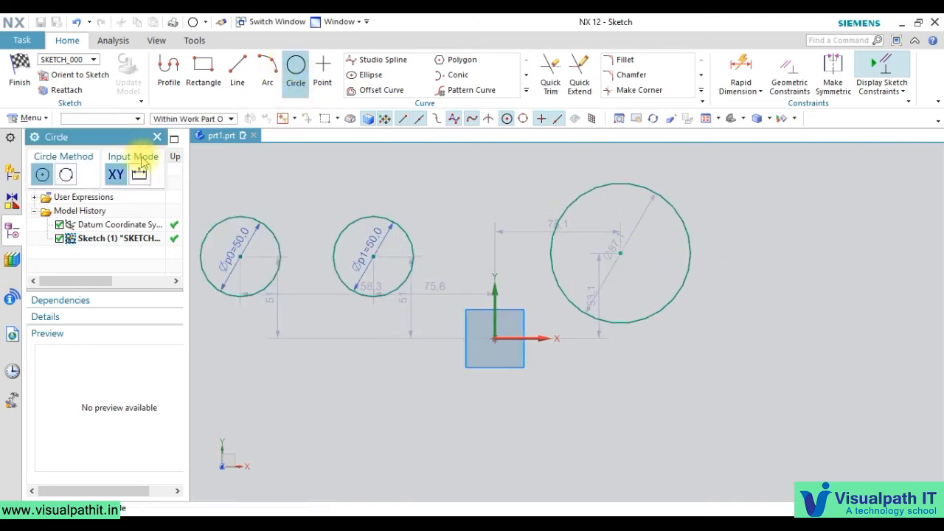
left_click(66, 175)
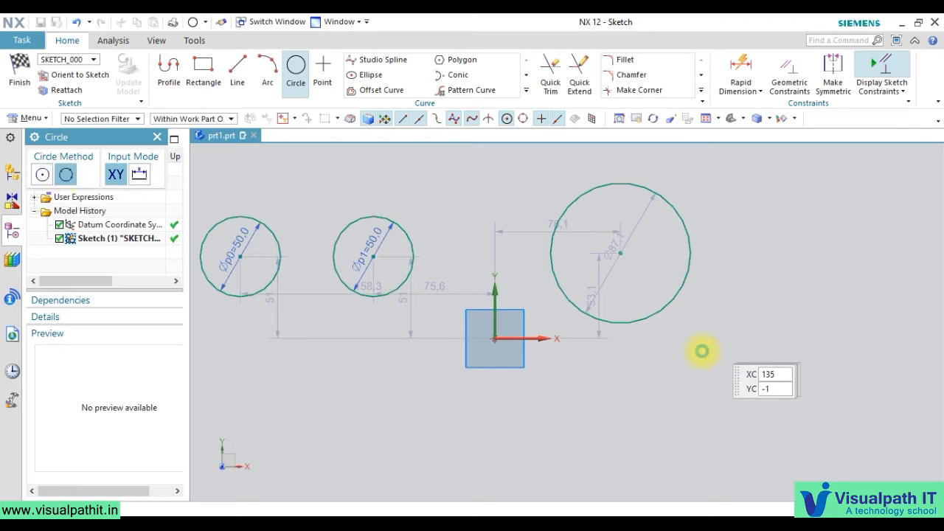
left_click(686, 386)
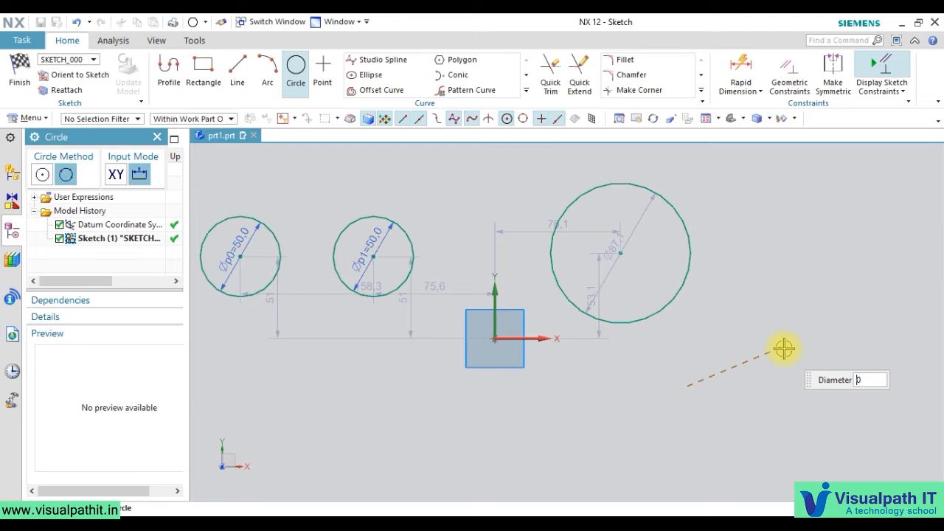
left_click(800, 332)
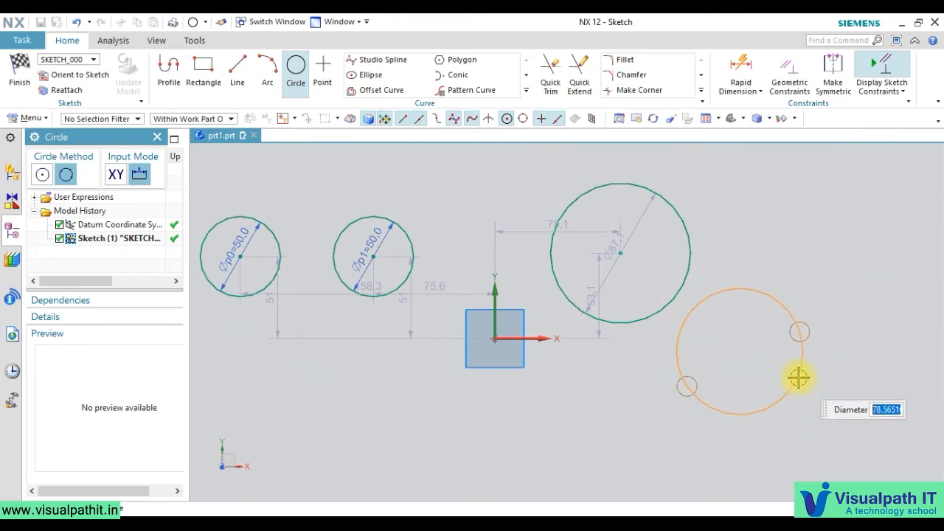
left_click(812, 418)
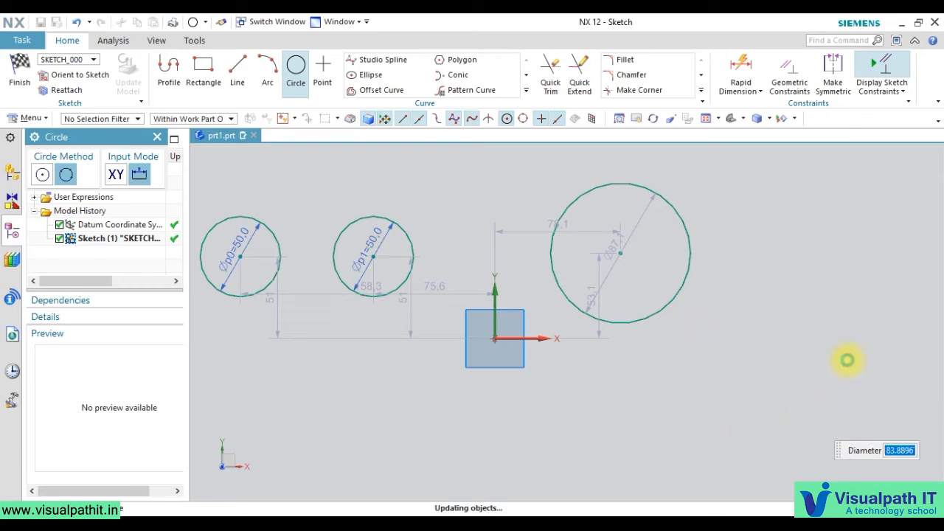
middle_click(848, 360)
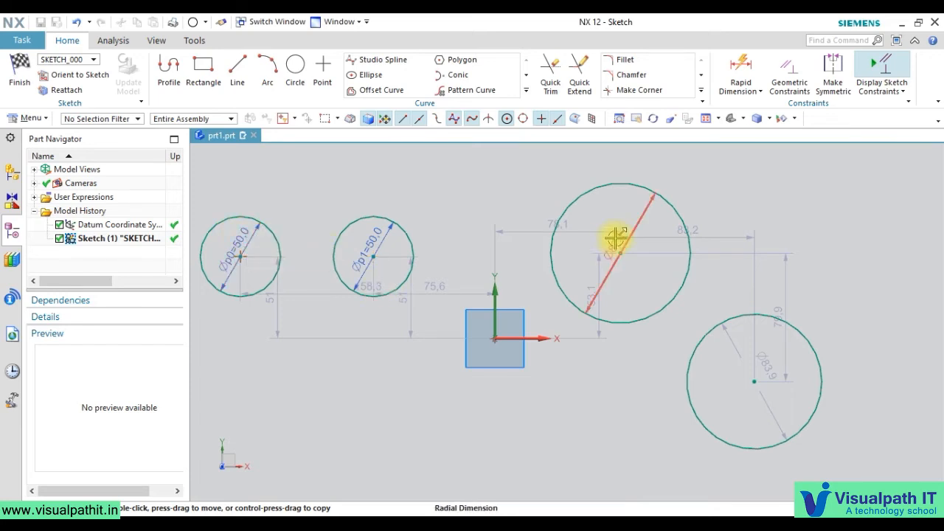
- Delete all four circles and their dimensions from the sketch
mouse_move(867, 478)
left_mouse_down()
mouse_move(337, 204)
mouse_move(199, 166)
left_mouse_up()
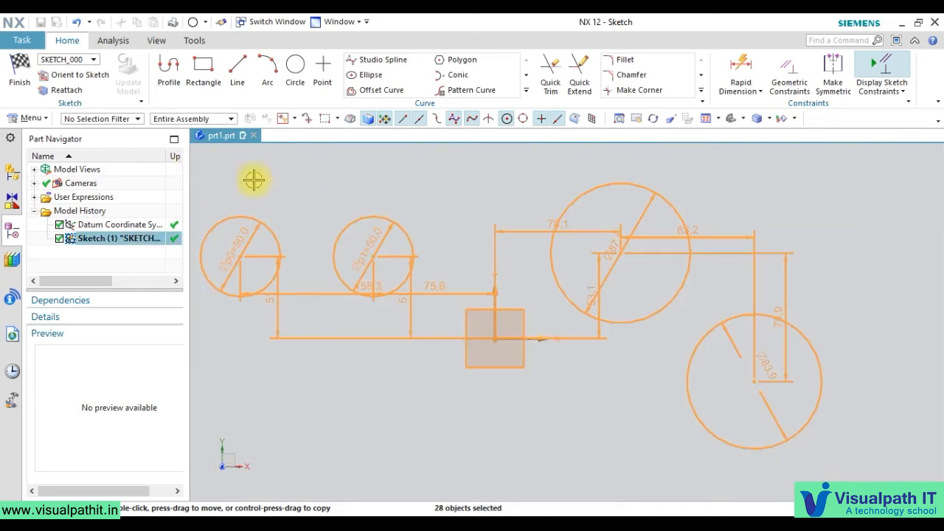
key("Delete")
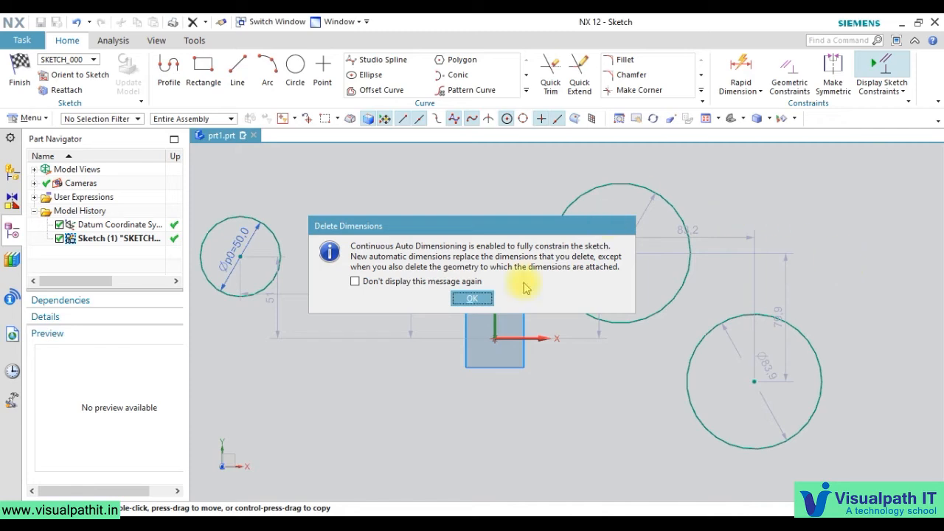
left_click(475, 298)
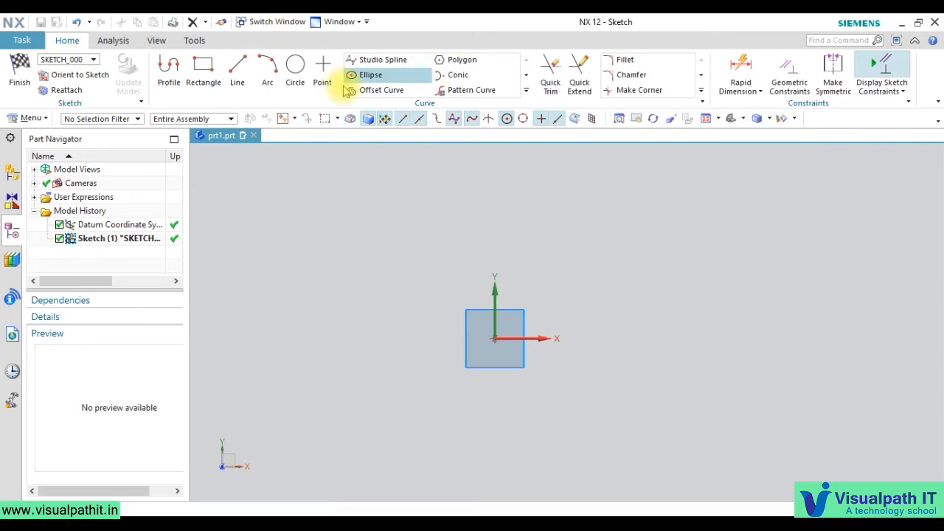
- Place three sketch points, two to the right of the origin and one about 56.8 mm to its left
left_click(325, 74)
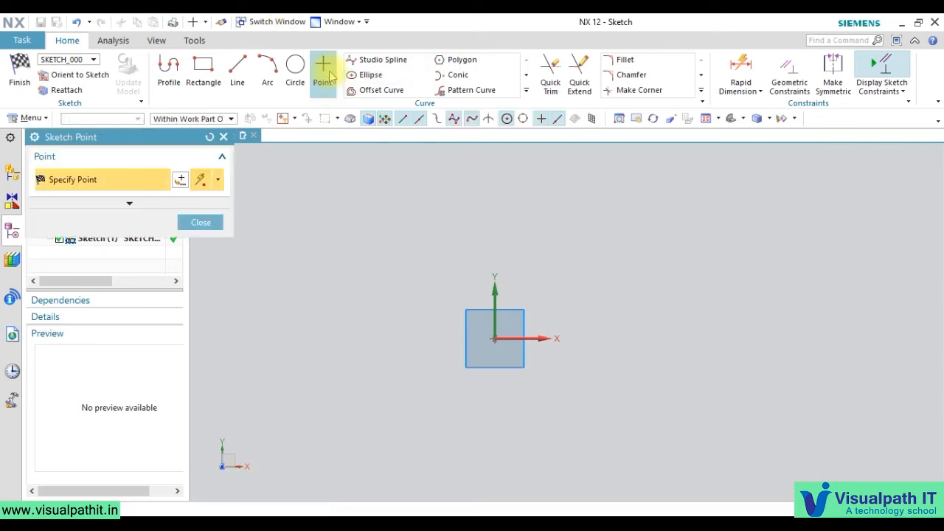
left_click(668, 310)
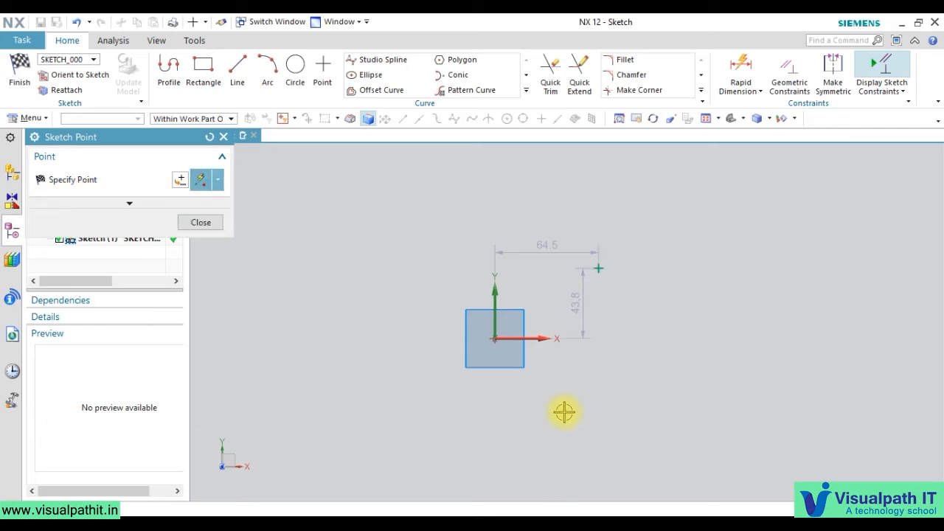
left_click(663, 341)
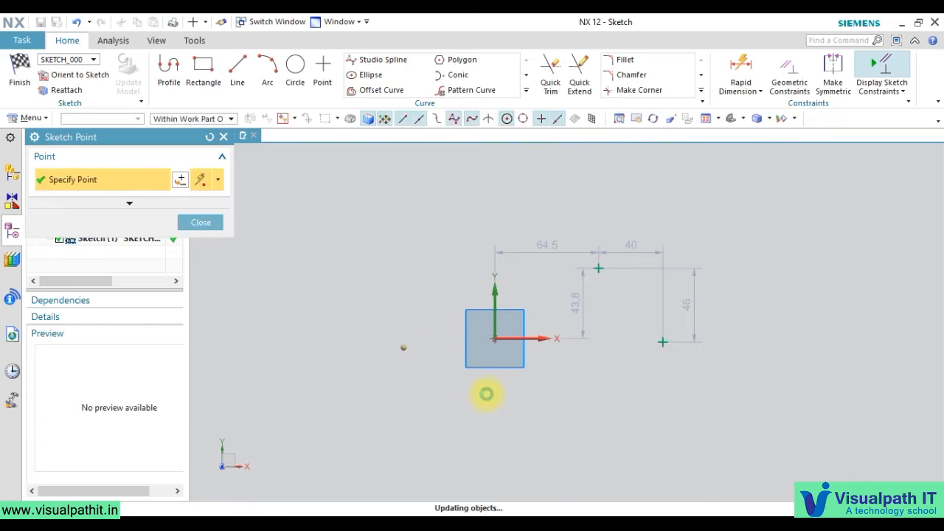
left_click(205, 225)
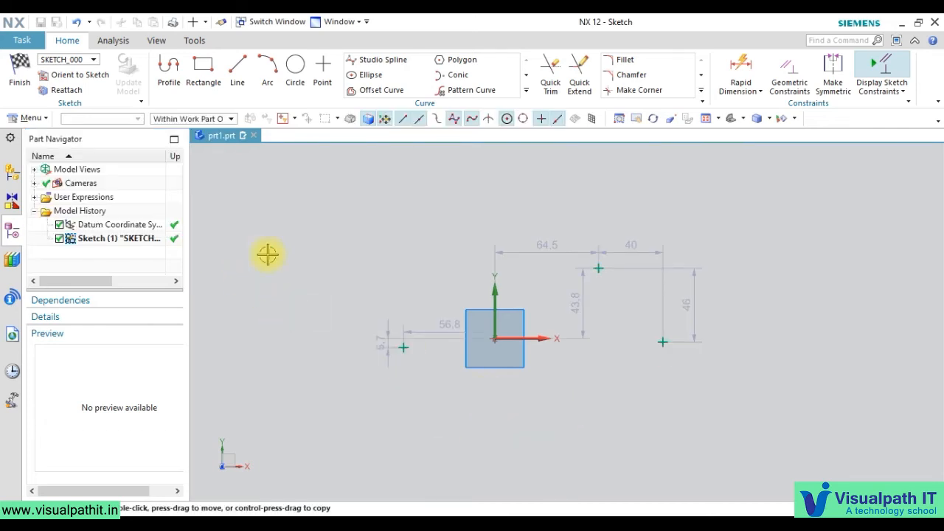
- Delete the three sketch points and their dimensions
left_click(307, 221)
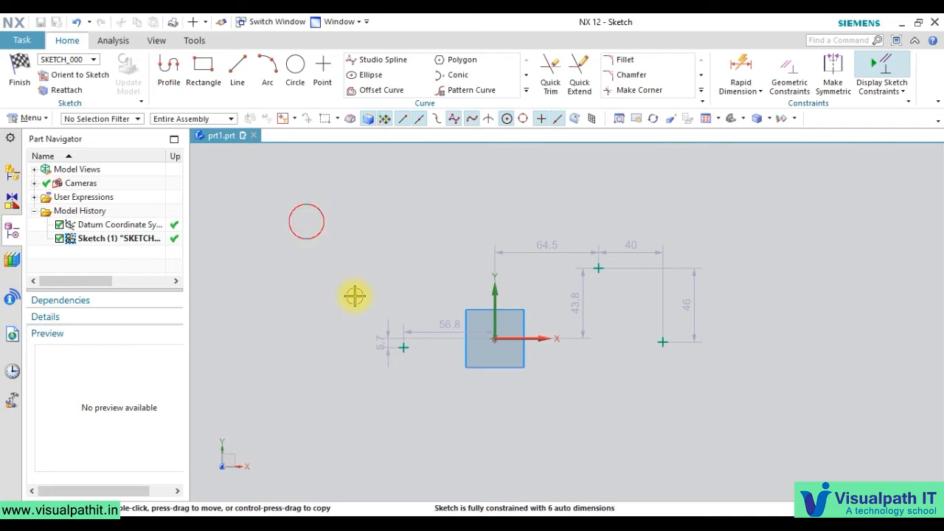
mouse_move(355, 295)
left_mouse_down()
mouse_move(722, 438)
mouse_move(401, 386)
mouse_move(381, 401)
mouse_move(782, 482)
left_mouse_up()
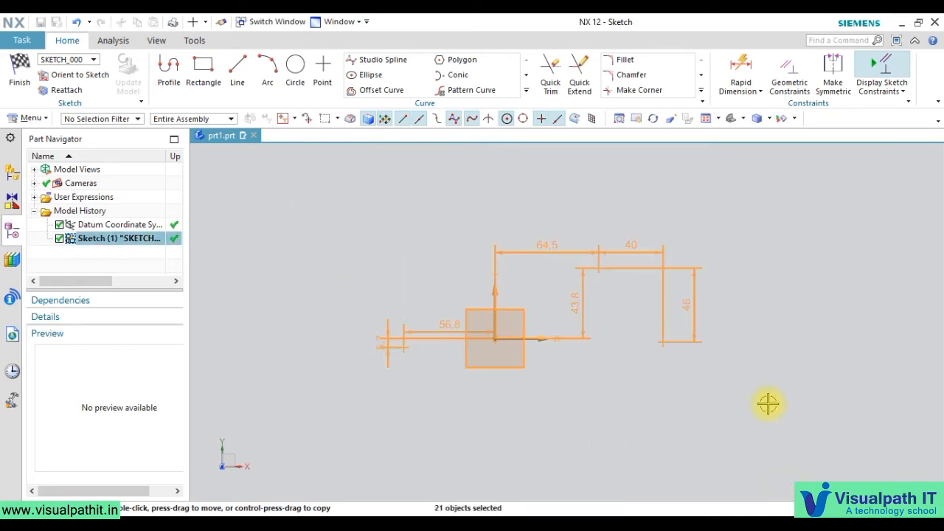
key("Delete")
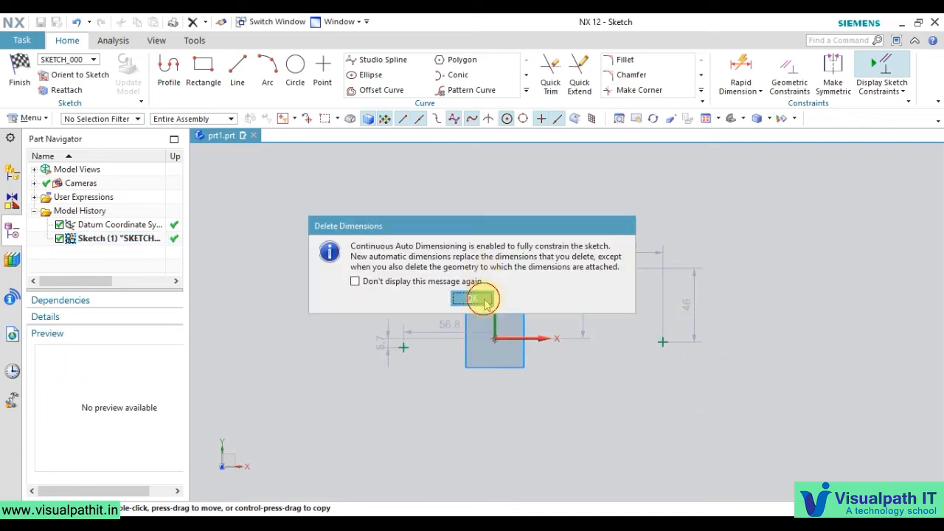
left_click(480, 297)
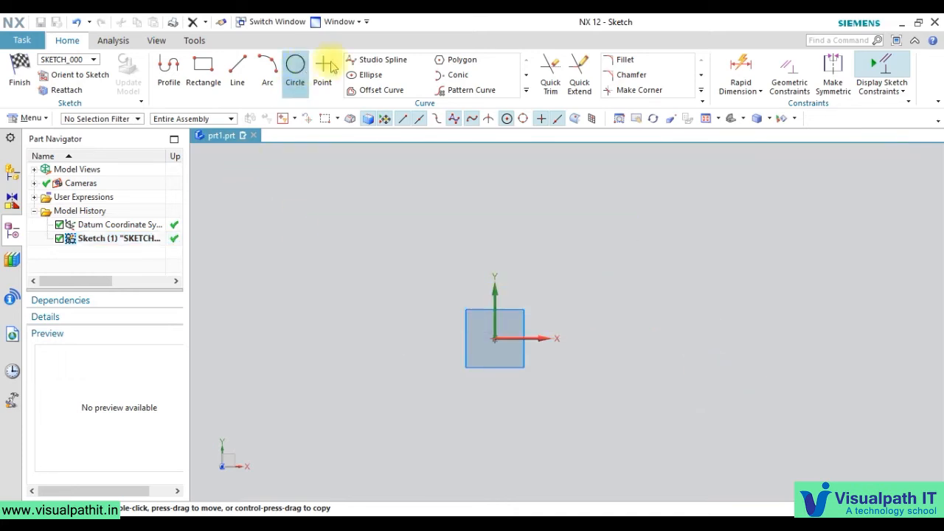
- Sketch an open degree 3 Through Points Studio Spline with 13 points, looping above the origin and around its right side
left_click(382, 61)
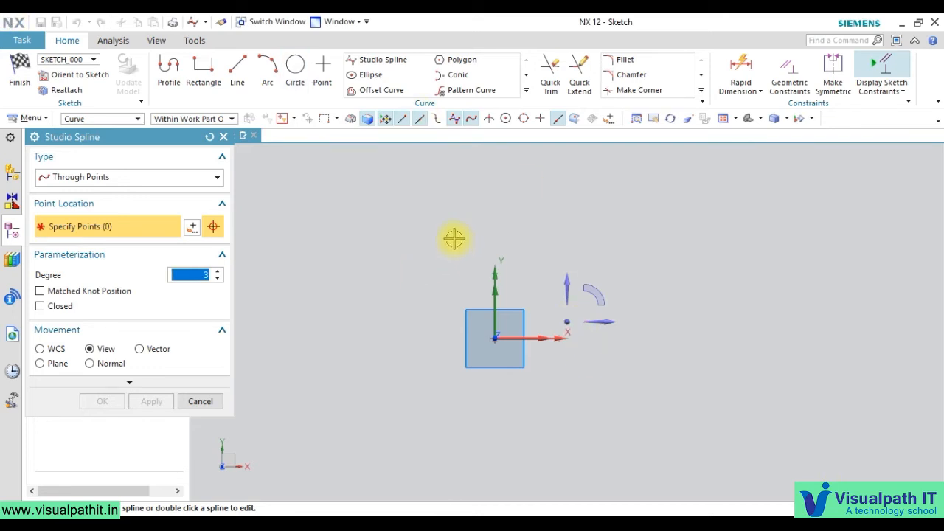
left_click(398, 267)
left_click(482, 223)
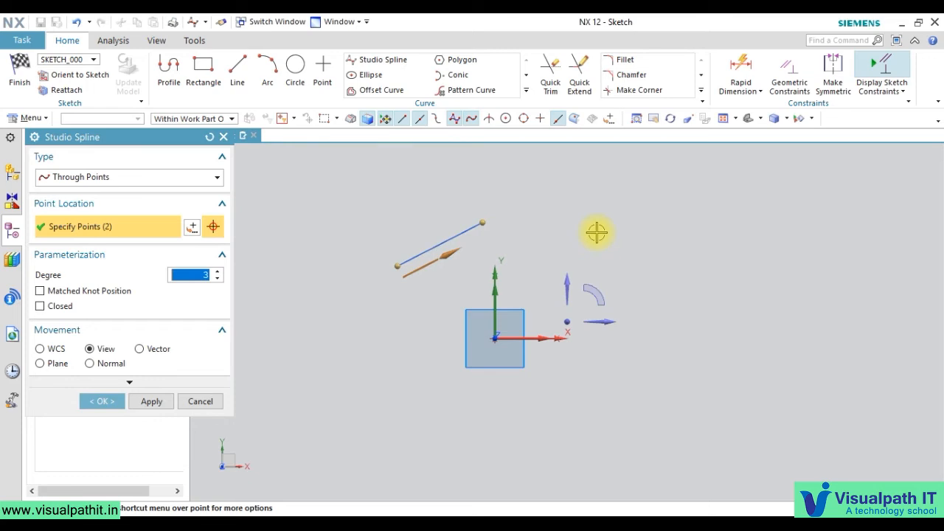
left_click(597, 237)
left_click(663, 279)
left_click(730, 347)
left_click(795, 337)
left_click(830, 284)
left_click(782, 239)
left_click(702, 212)
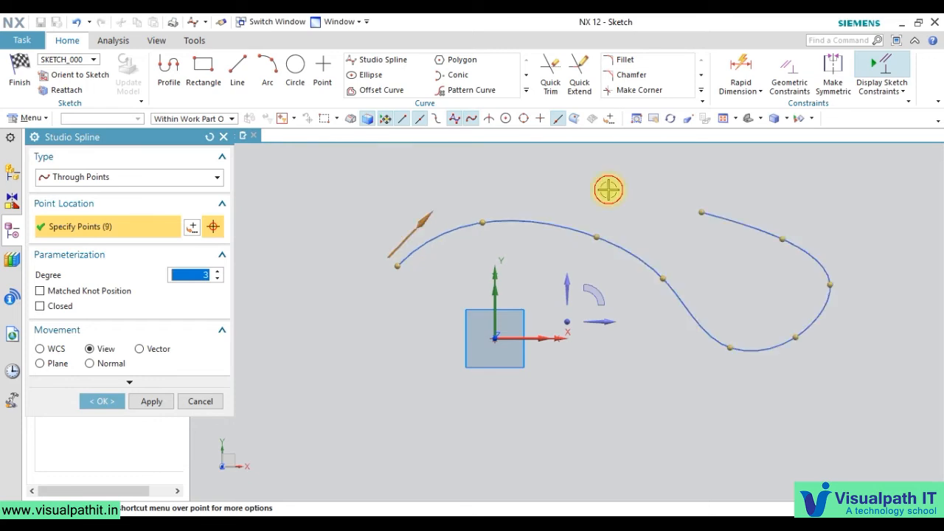
left_click(609, 189)
left_click(501, 175)
left_click(370, 192)
left_click(326, 288)
- Move both spline ends down and left, finish the spline, and shift its second defining point to about 15.1 mm left of the Y axis
left_click(397, 267)
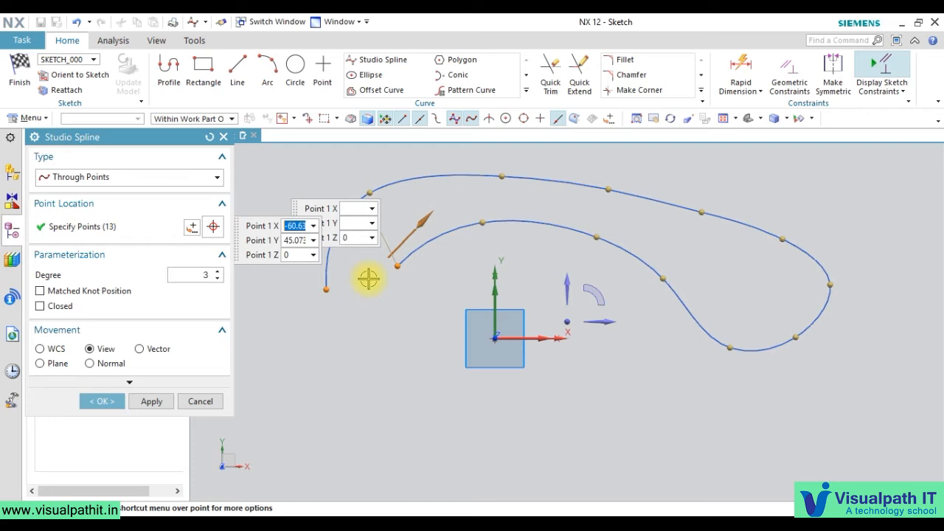
left_click_drag(397, 267, 399, 299)
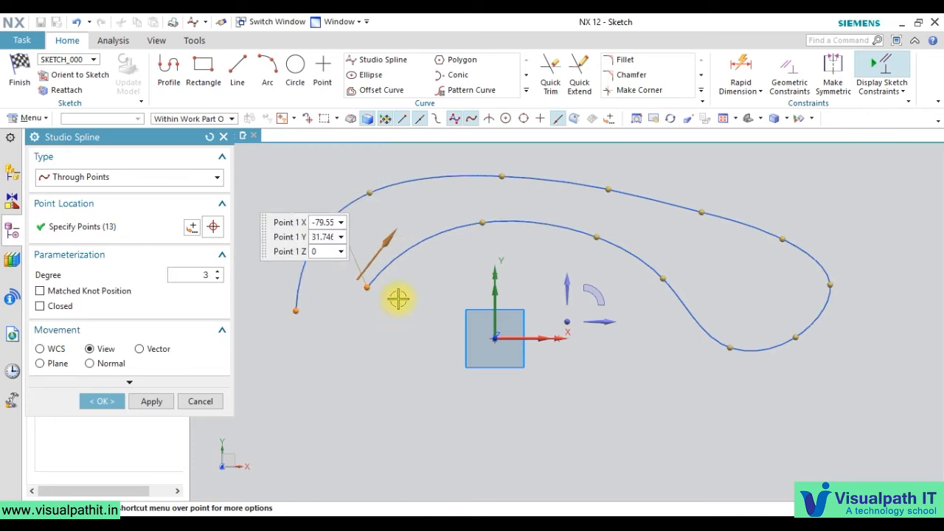
middle_click(351, 327)
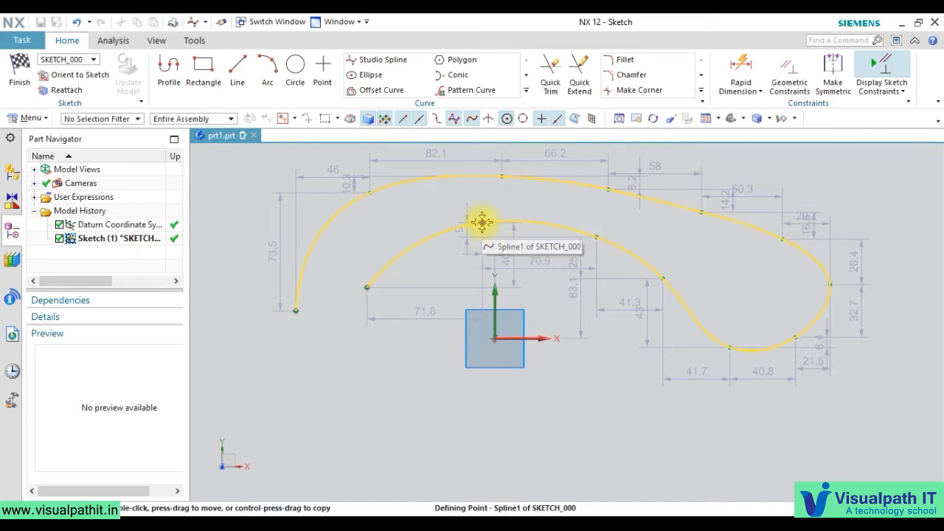
mouse_move(483, 222)
left_mouse_down()
mouse_move(493, 253)
mouse_move(470, 219)
left_mouse_up()
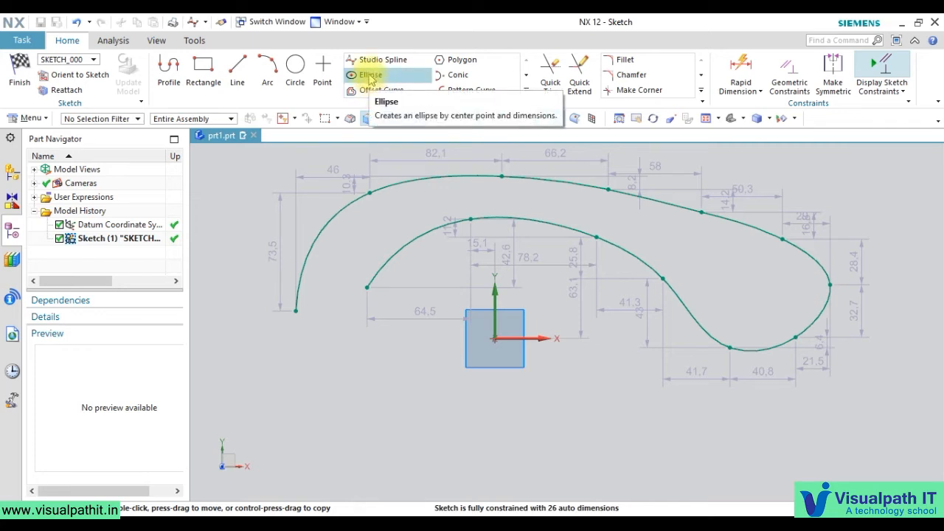
- Start a closed ellipse with its centre about 52 mm left of and 19.4 mm below the sketch origin
left_click(370, 77)
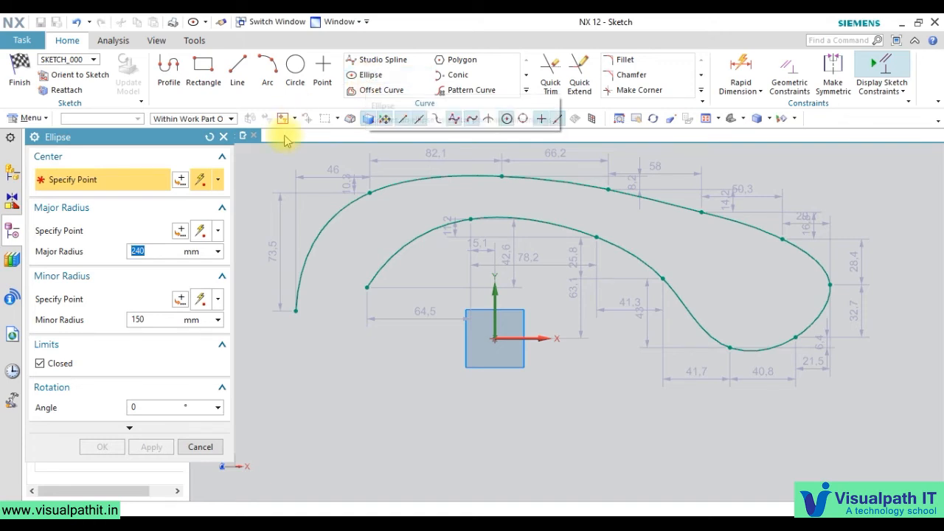
left_click(219, 180)
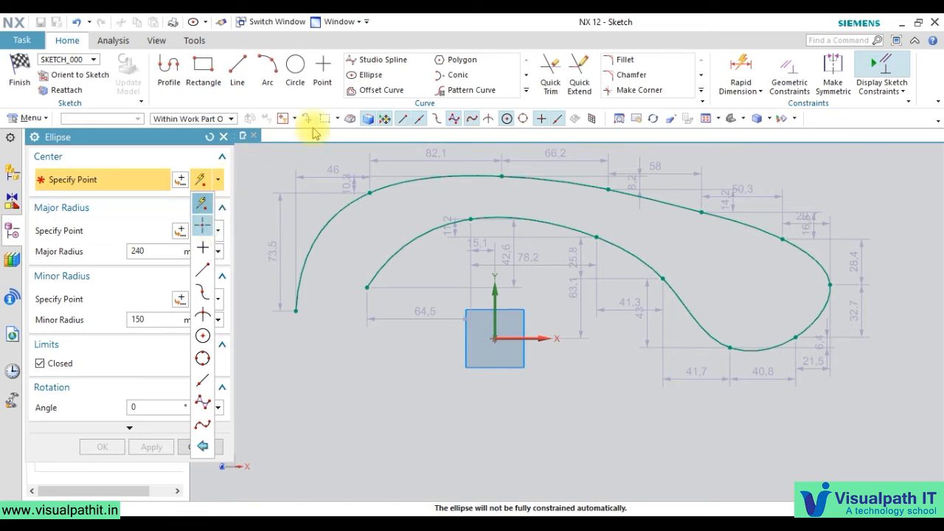
left_click(87, 161)
left_click(87, 164)
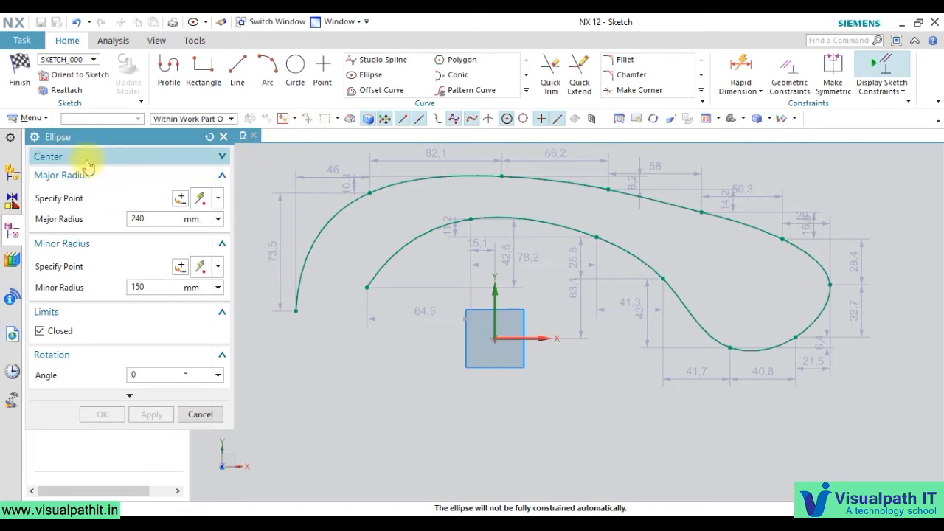
left_click(87, 164)
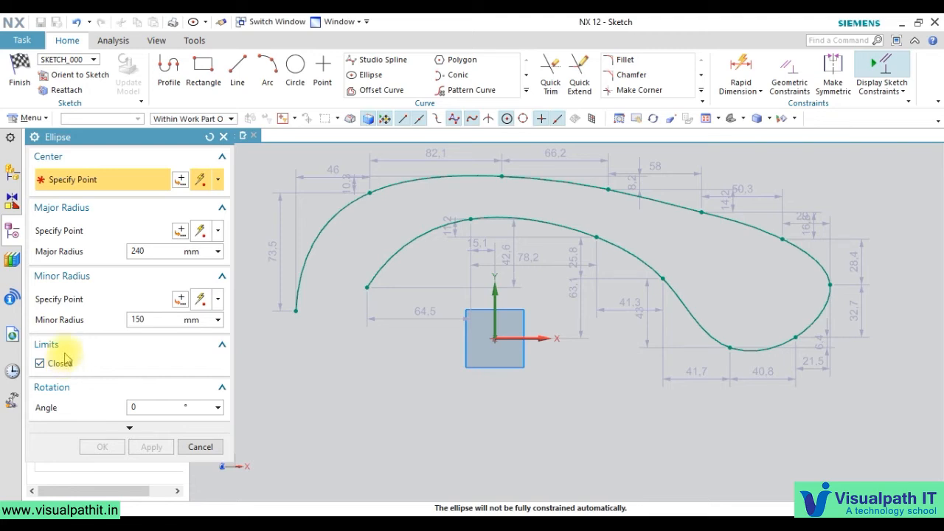
left_click(129, 428)
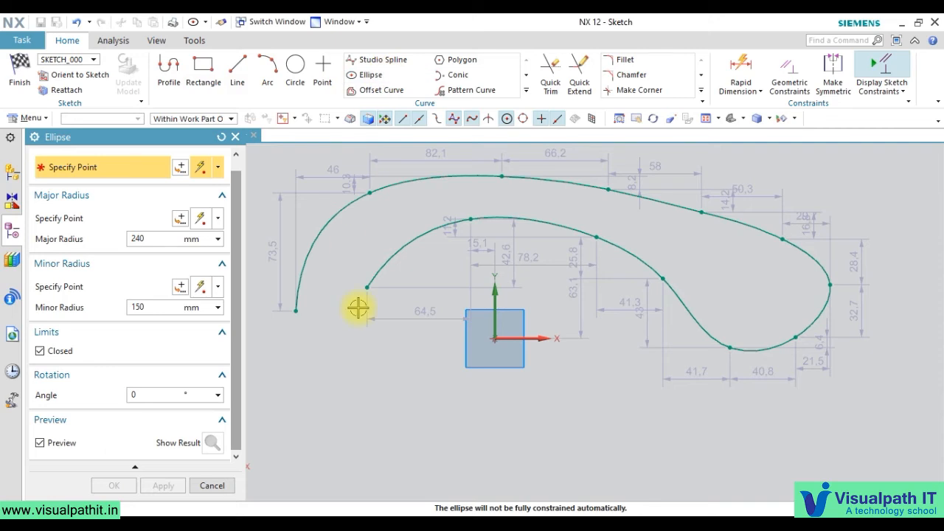
left_click(416, 370)
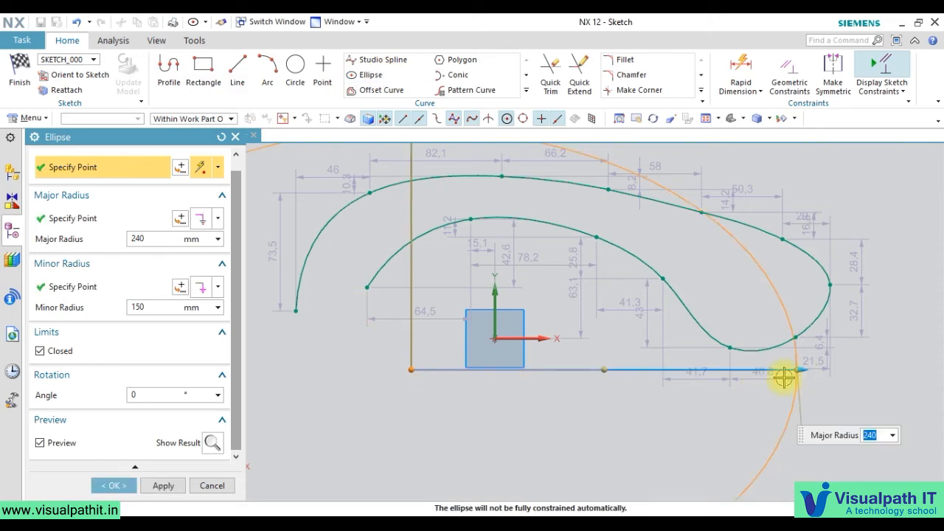
- Define the ellipse's major radius with a point right of its centre, about 125.9 mm away, after trying one on the opposite side
left_click(217, 219)
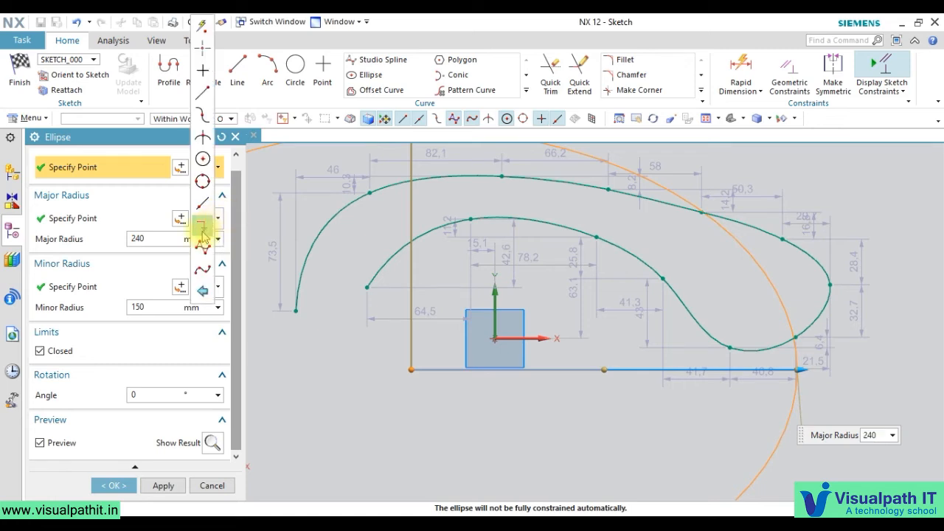
left_click(203, 229)
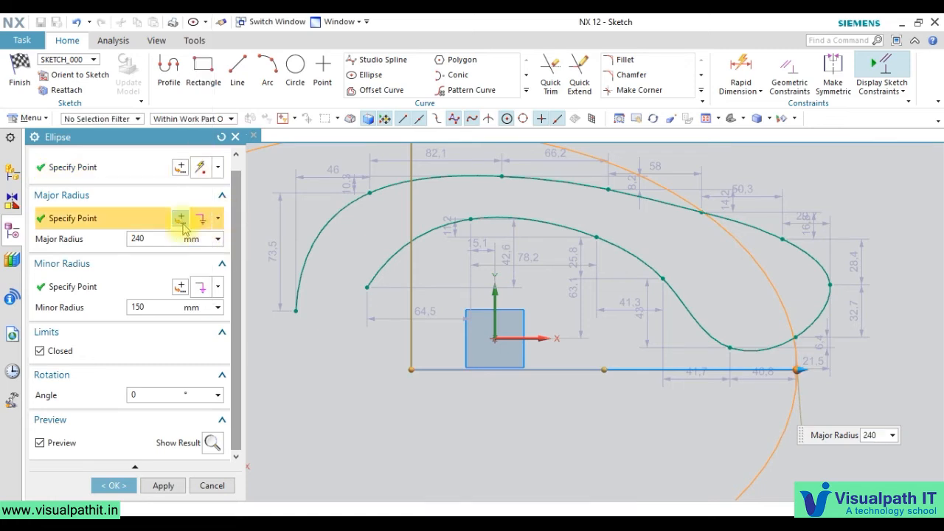
left_click(181, 221)
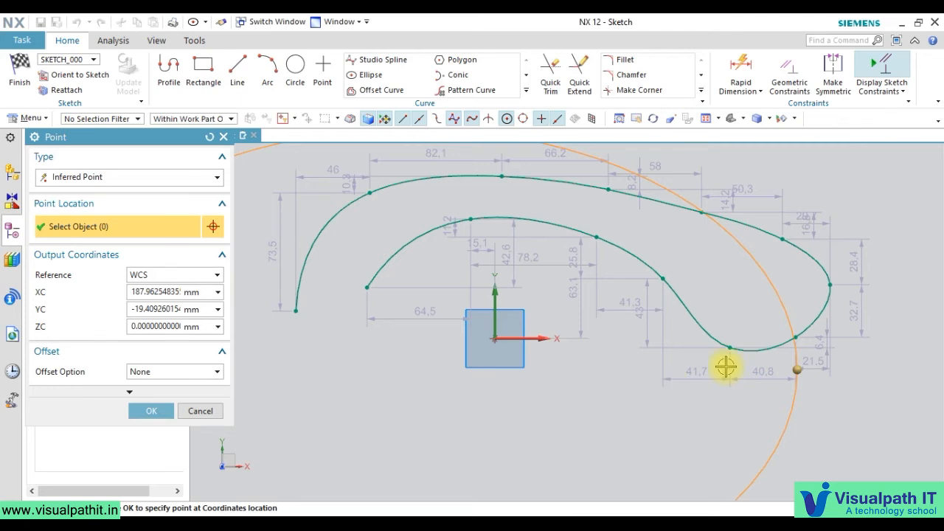
scroll(726, 367, "down", 2)
scroll(390, 378, "down", 1)
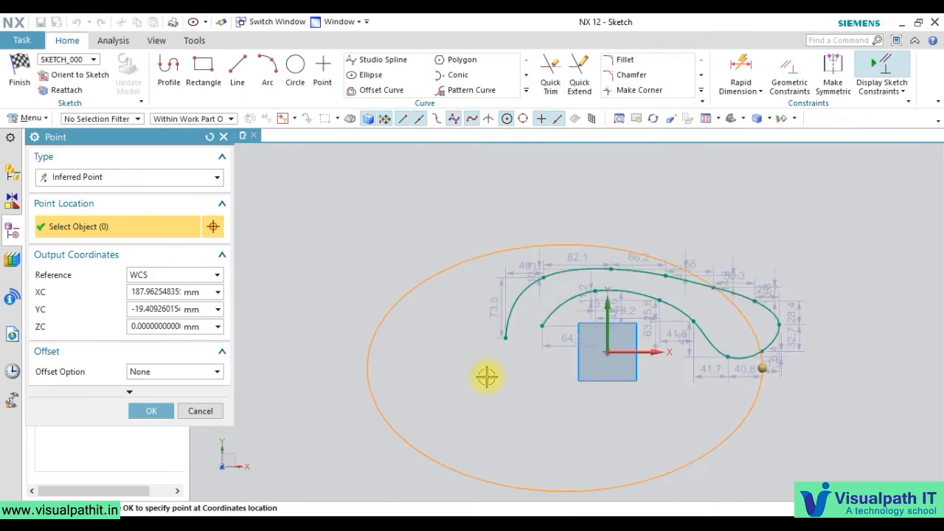
left_click(487, 377)
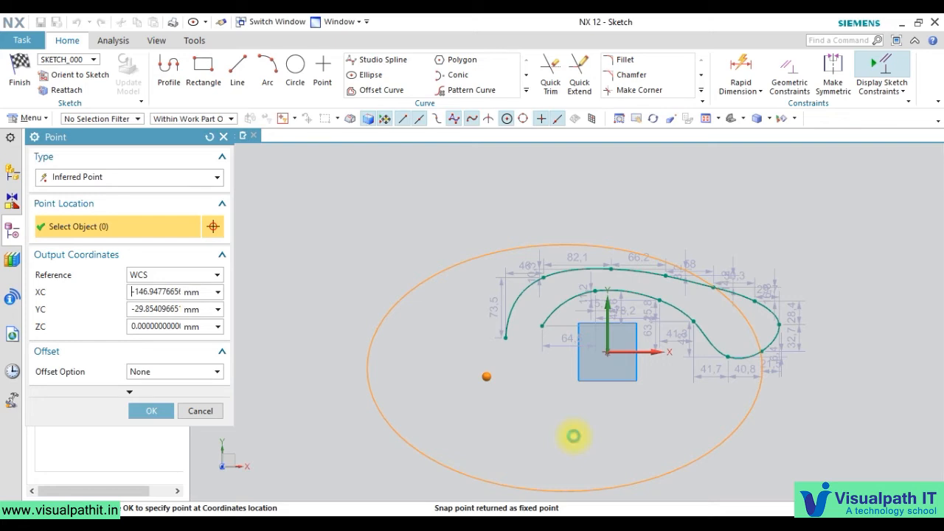
middle_click(573, 436)
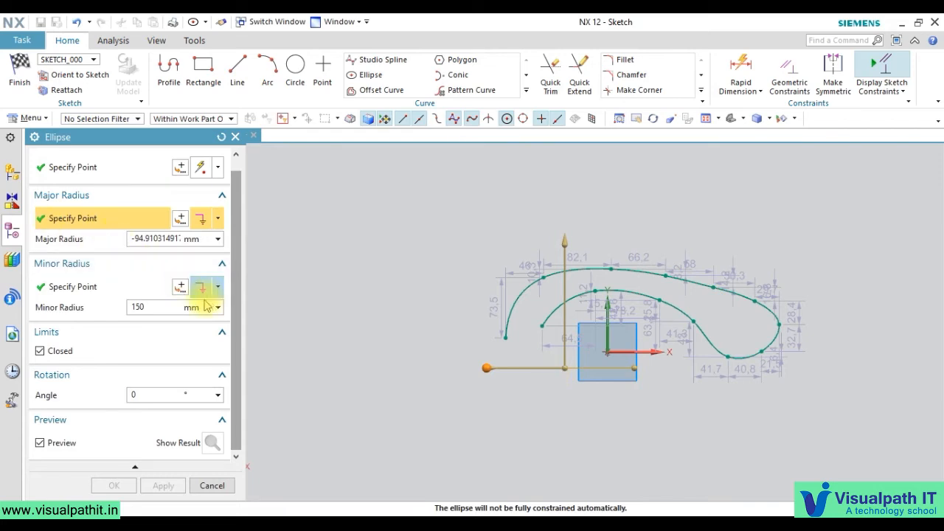
left_click(669, 369)
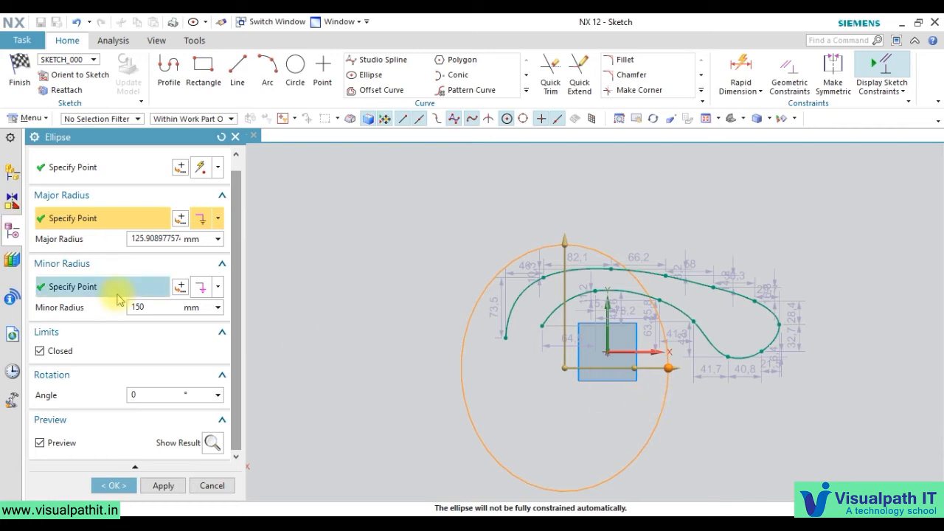
- Define the ellipse's minor radius and resize it to 65 mm, and extend the major radius to 145 mm
left_click(180, 287)
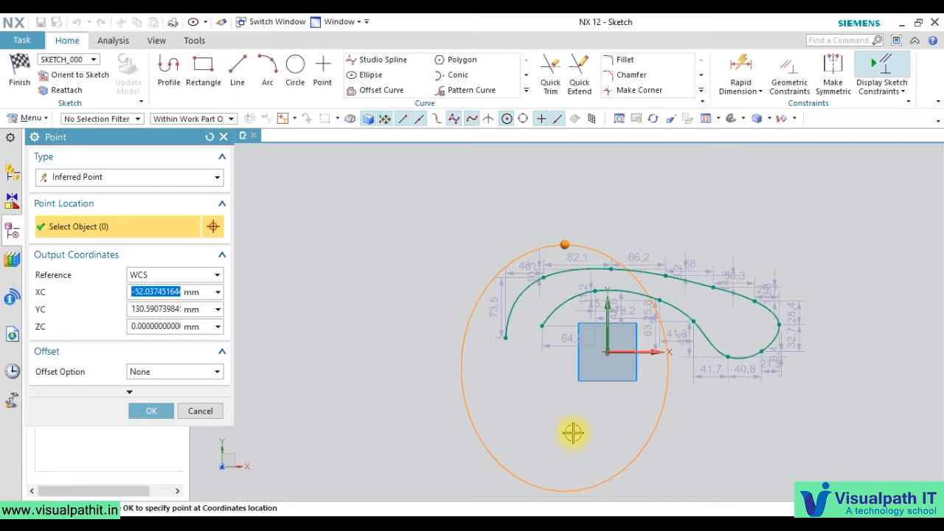
left_click(574, 435)
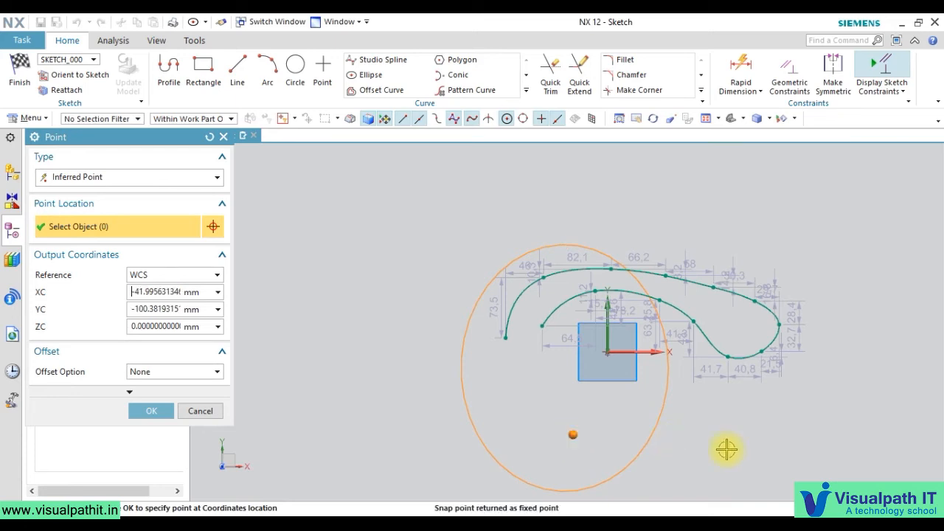
middle_click(726, 448)
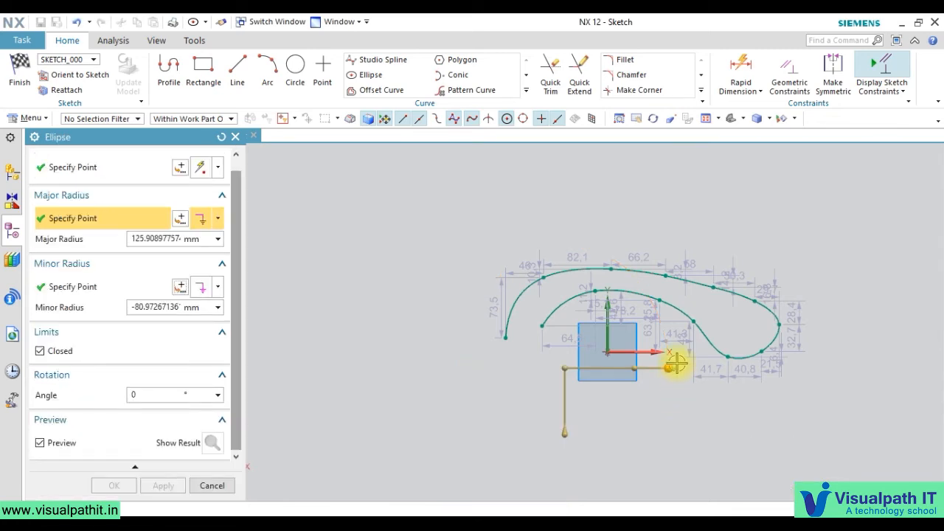
left_click_drag(569, 446, 575, 313)
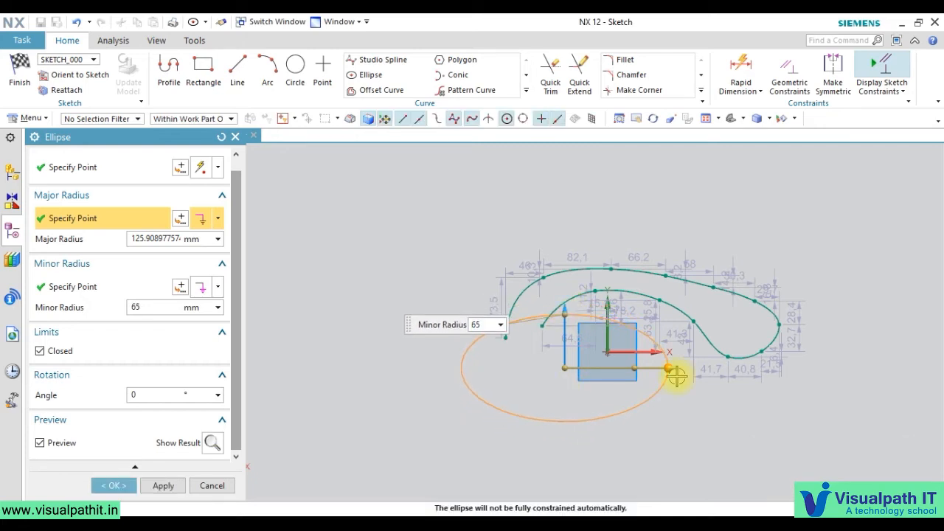
mouse_move(667, 367)
left_mouse_down()
mouse_move(717, 368)
mouse_move(613, 367)
mouse_move(686, 367)
left_mouse_up()
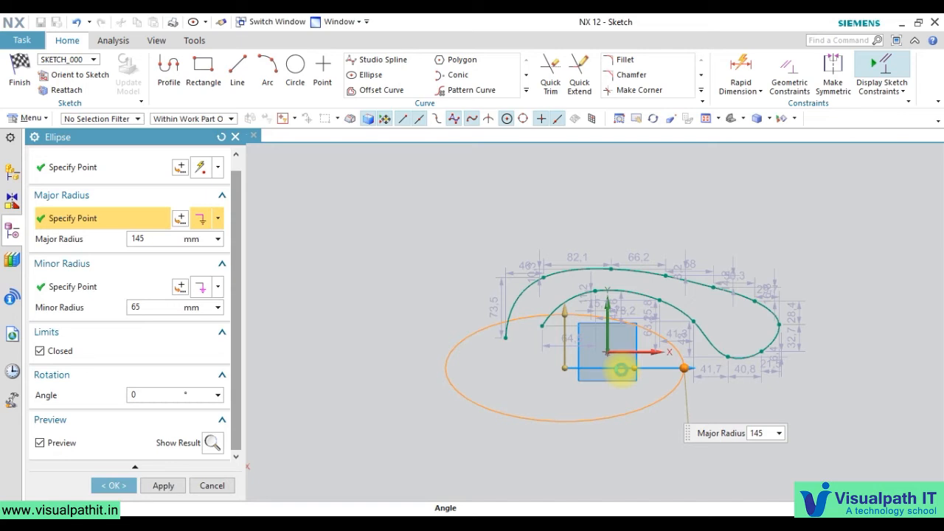
- Rotate the ellipse to 154° and open it into an arc from 0° to 314°, switching to its complement and back
left_click_drag(622, 370, 595, 353)
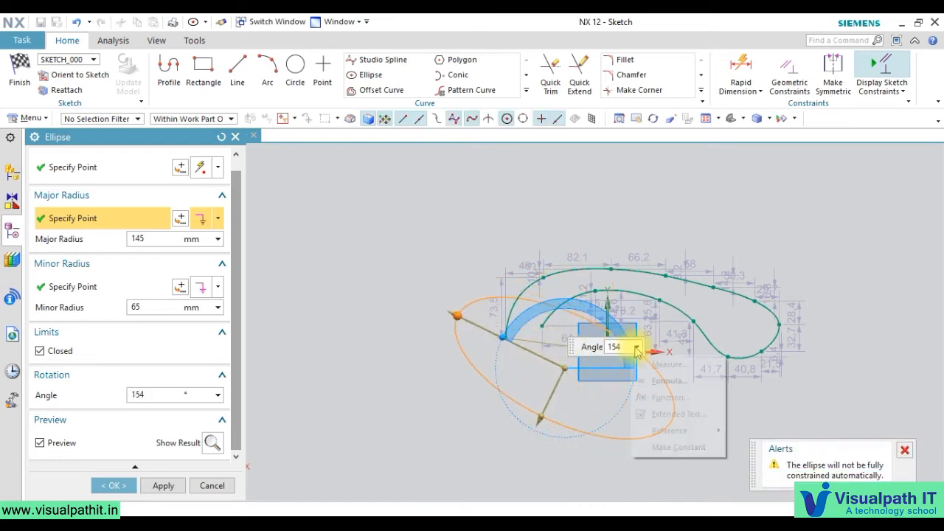
left_click(636, 347)
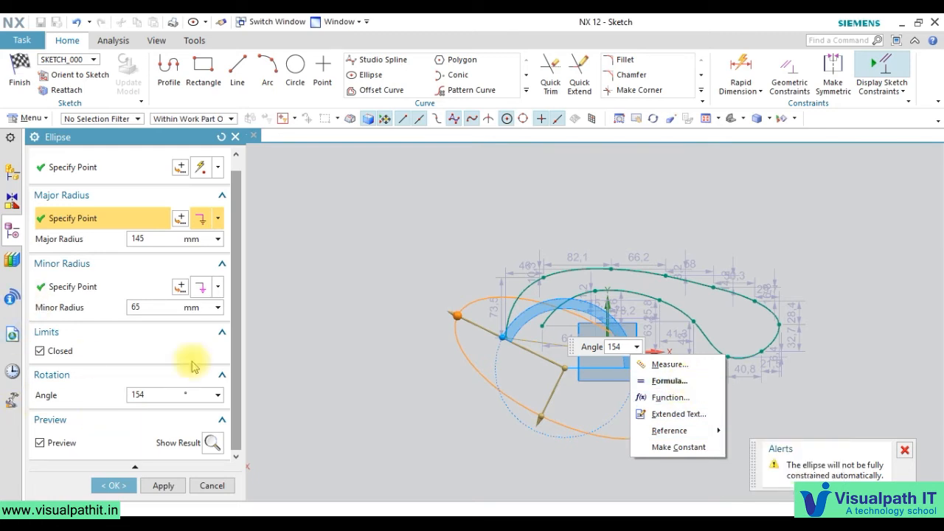
left_click(52, 353)
left_click(51, 352)
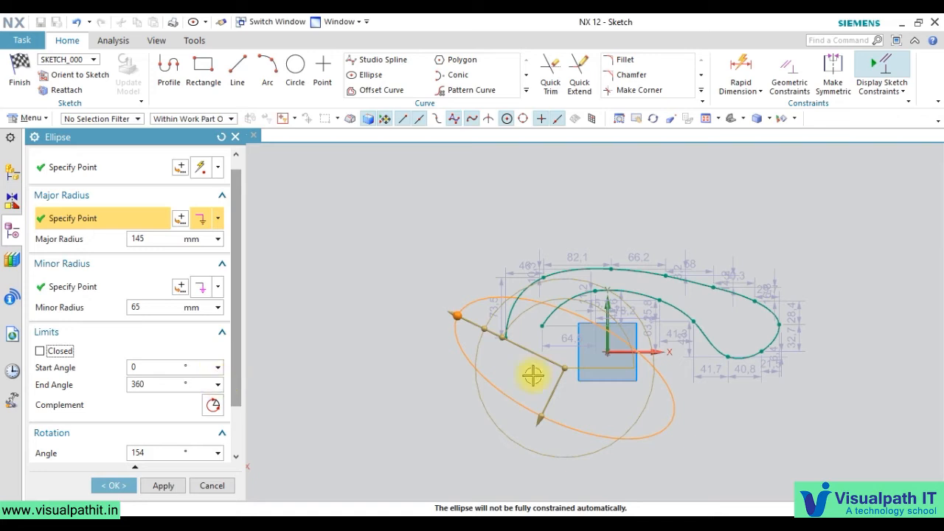
left_click_drag(480, 344, 612, 358)
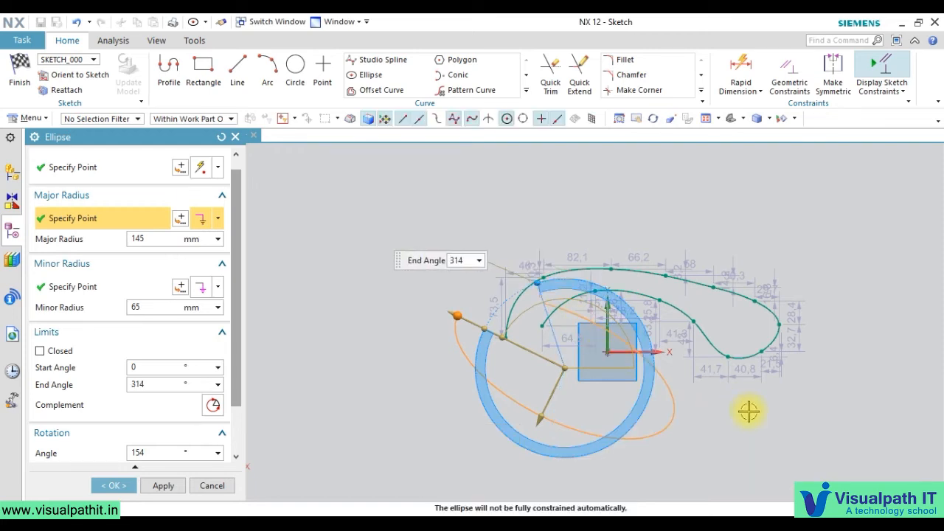
left_click(213, 405)
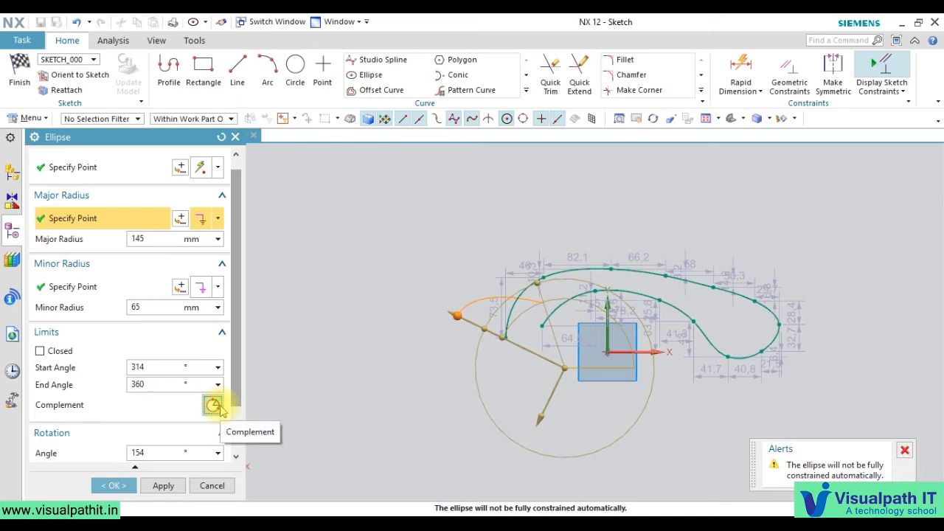
left_click(216, 406)
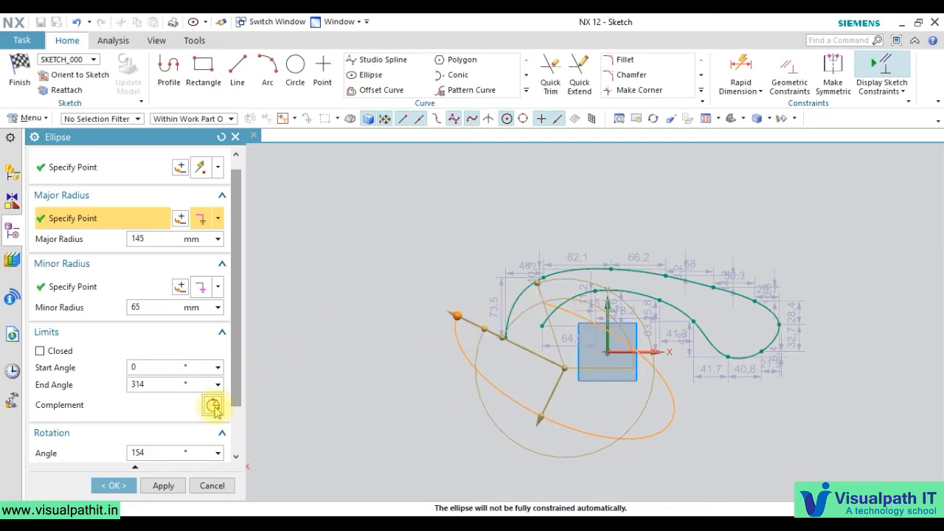
- Set the ellipse's rotation angle to 0° and create the open ellipse in the sketch
scroll(238, 369, "down", 2)
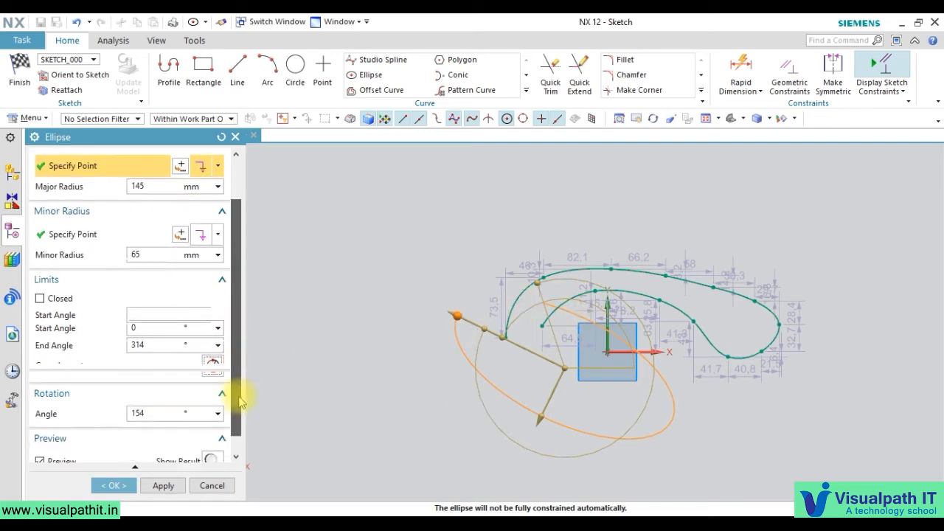
left_click(218, 395)
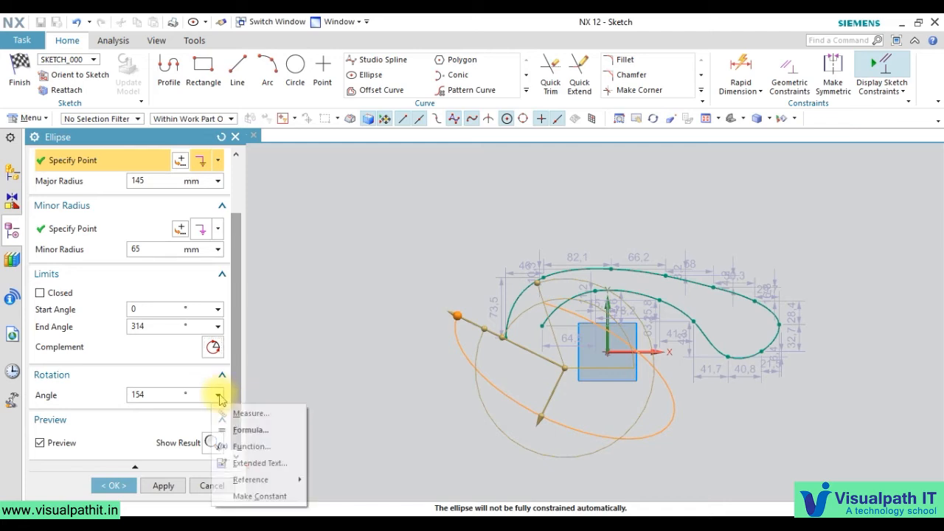
left_click(172, 392)
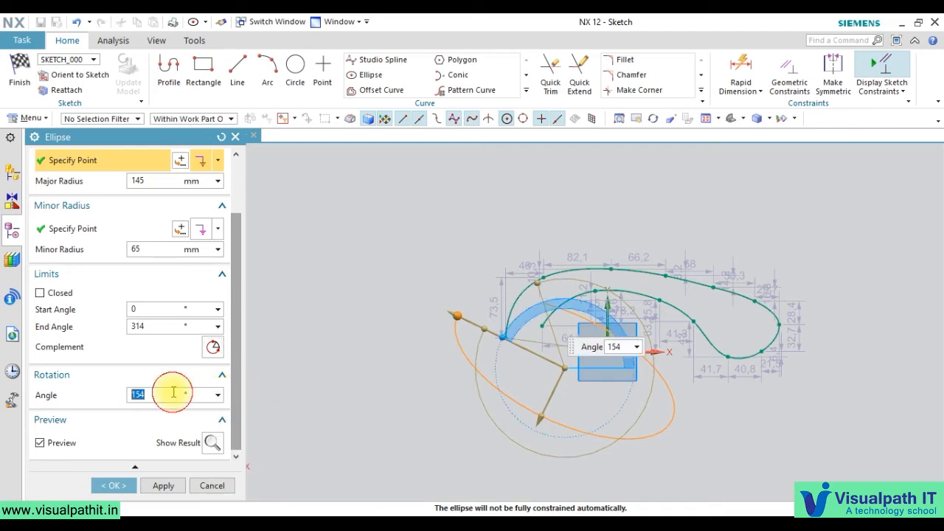
type("0")
key("Return")
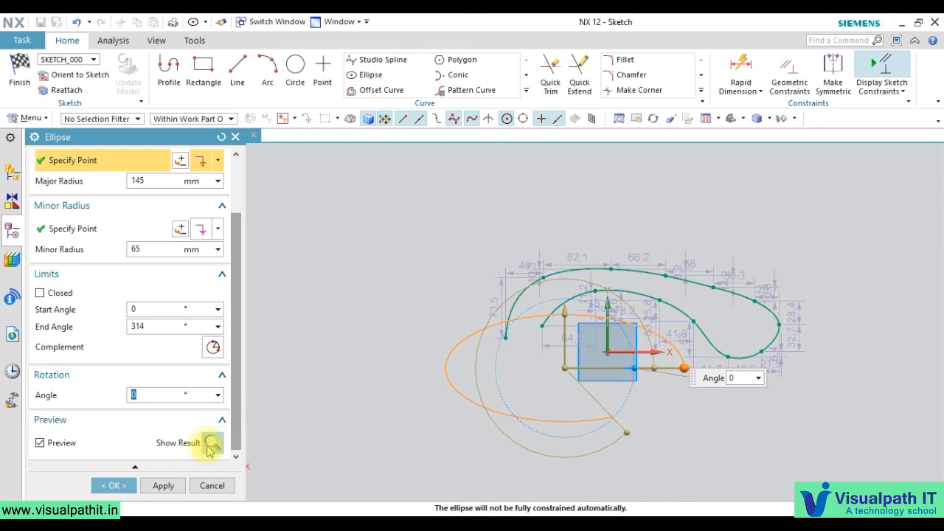
left_click(50, 443)
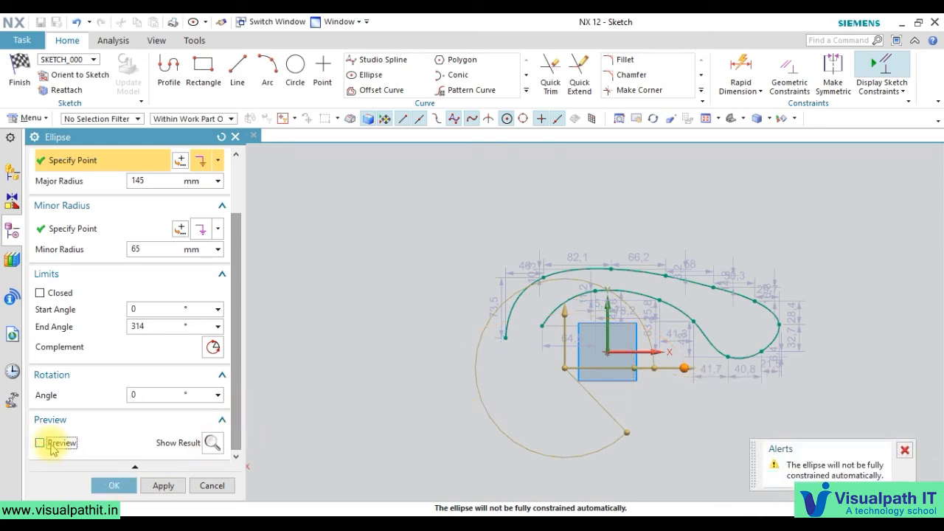
left_click(49, 444)
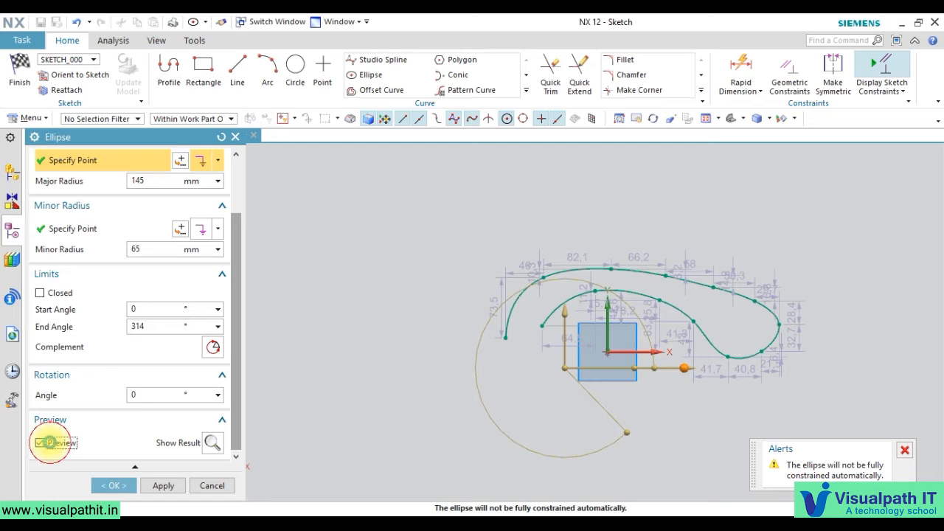
left_click(114, 484)
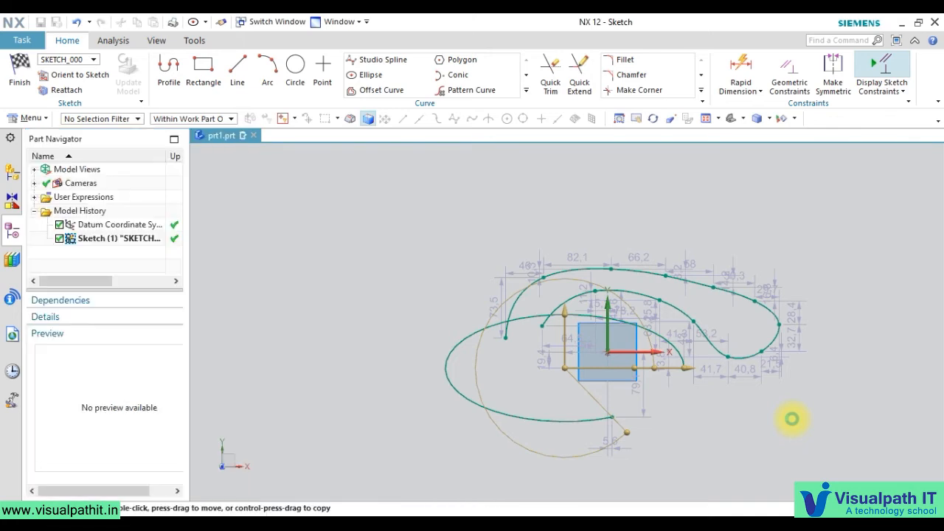
- Delete the spline and the open ellipse together with all their dimensions
left_click(804, 345)
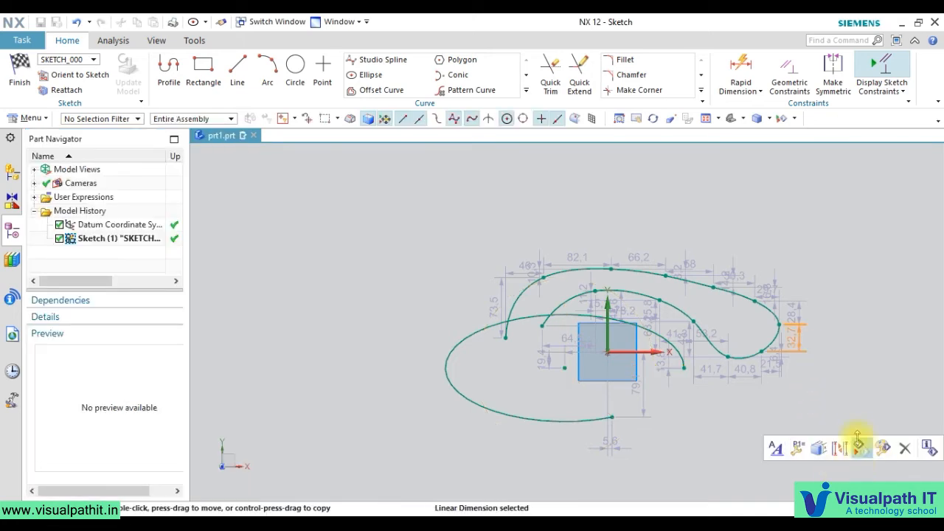
mouse_move(884, 483)
left_mouse_down()
mouse_move(290, 251)
mouse_move(292, 223)
left_mouse_up()
key("Delete")
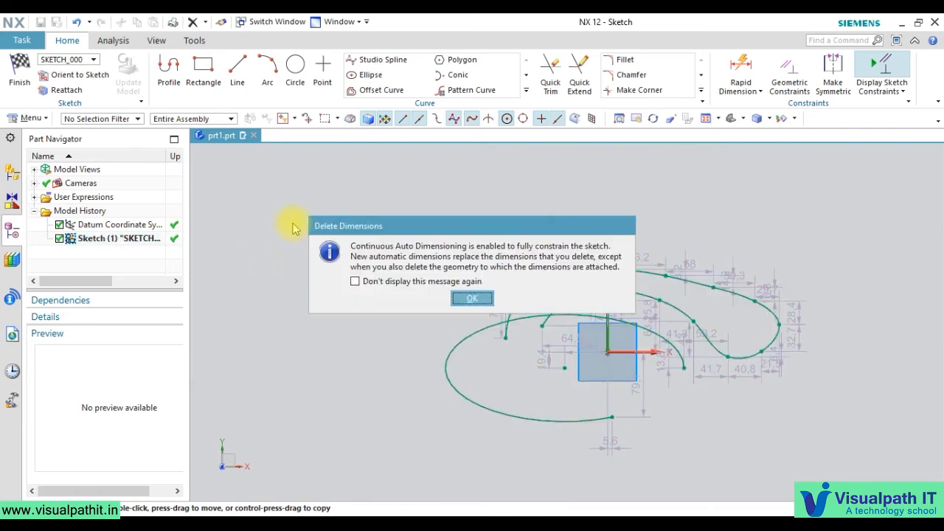
left_click(472, 298)
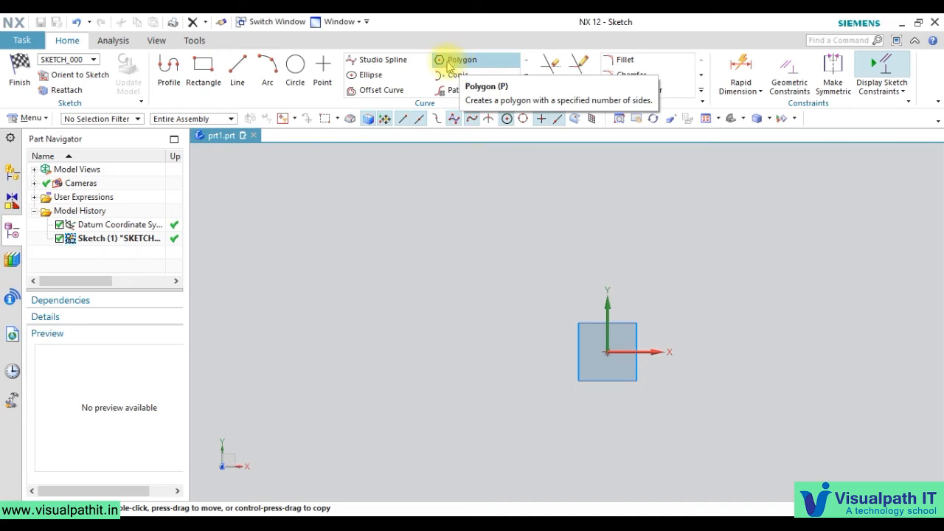
- Start a polygon with its center up and to the left of the sketch origin and set its number of sides to 8
left_click(448, 62)
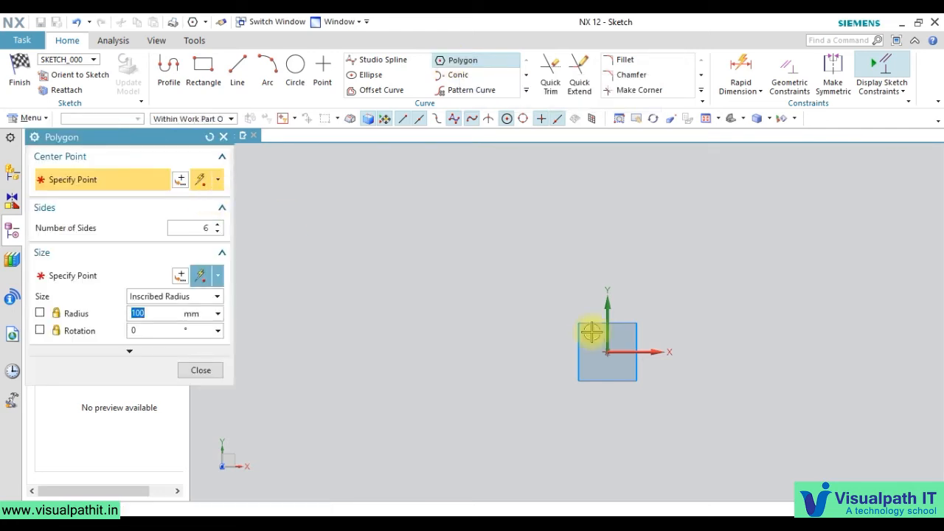
left_click(504, 293)
left_click(204, 228)
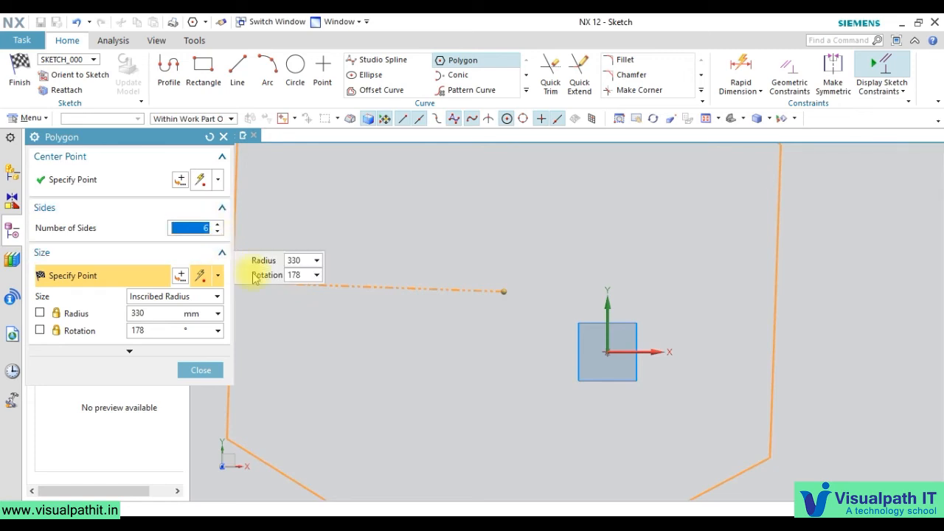
type("8")
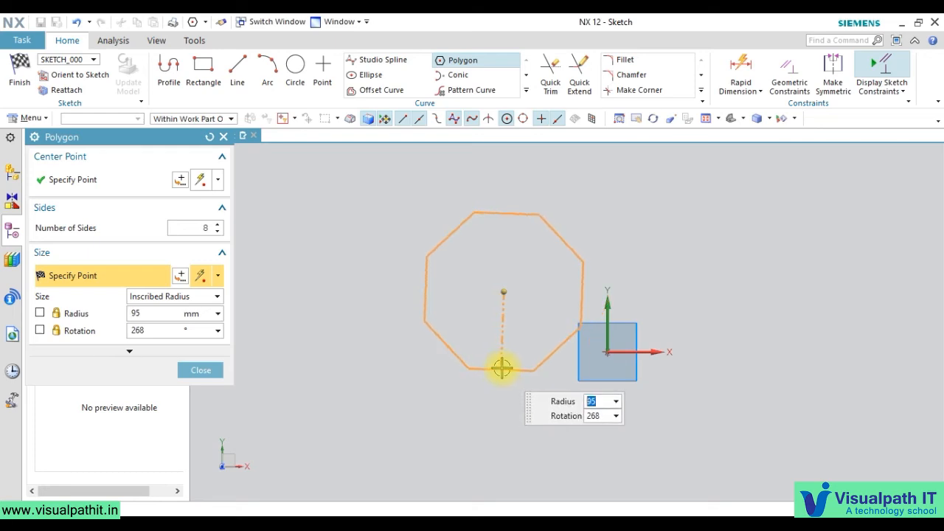
left_click(632, 398)
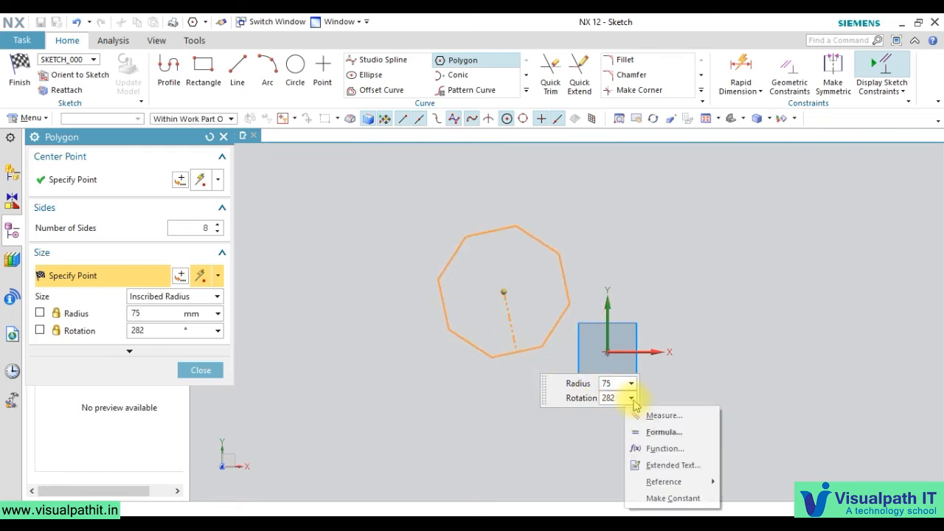
left_click(632, 384)
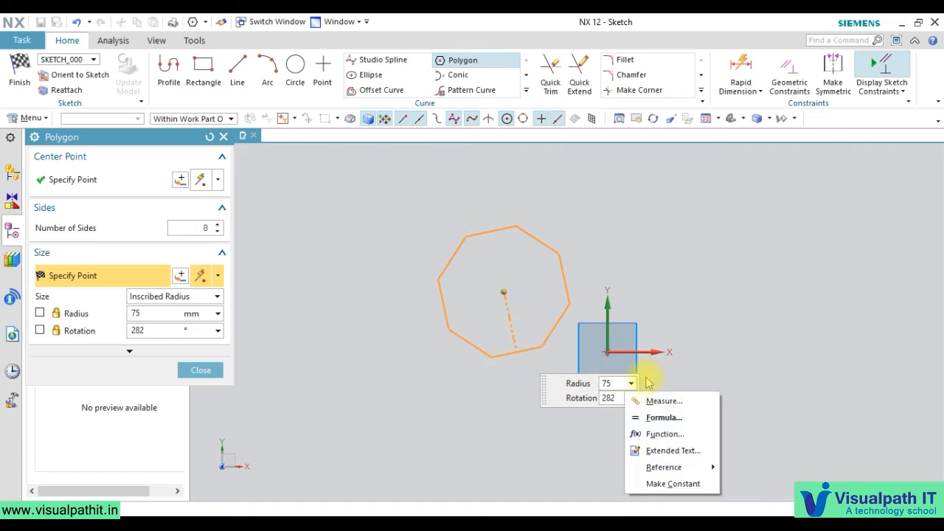
left_click(633, 384)
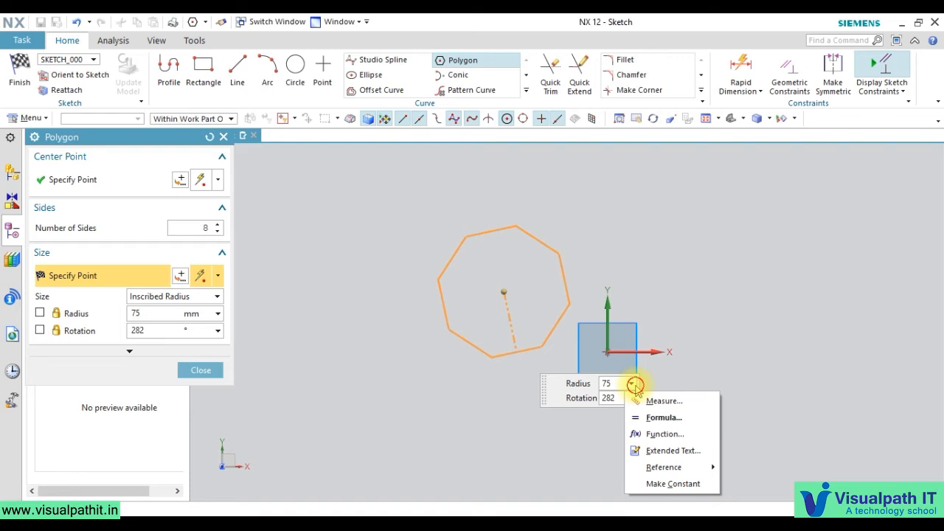
left_click(636, 387)
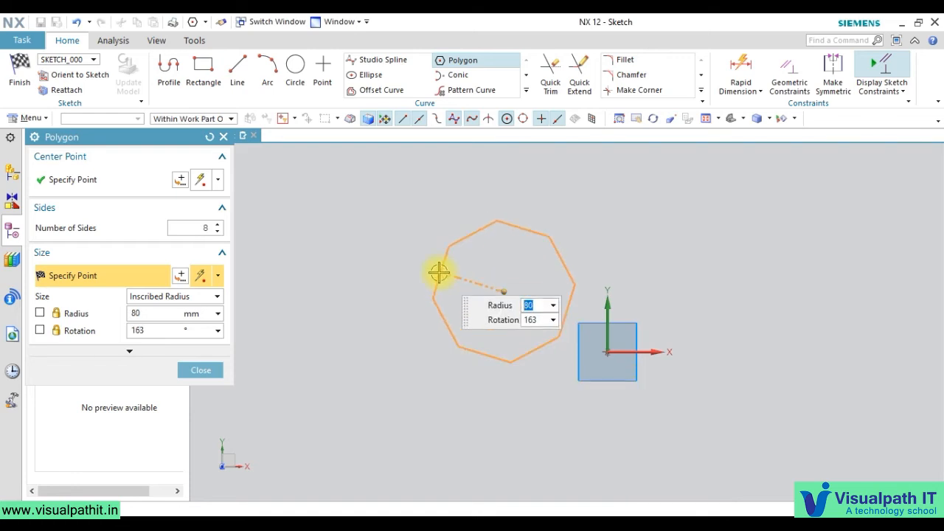
- Change the octagon's sizing method to Circumscribed Radius, and settle on Side Length instead
left_click(217, 297)
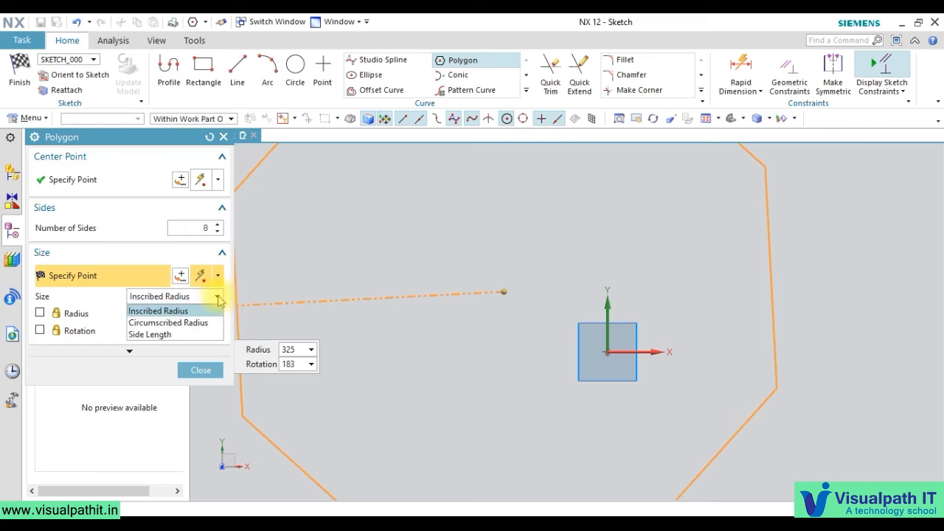
left_click(449, 303)
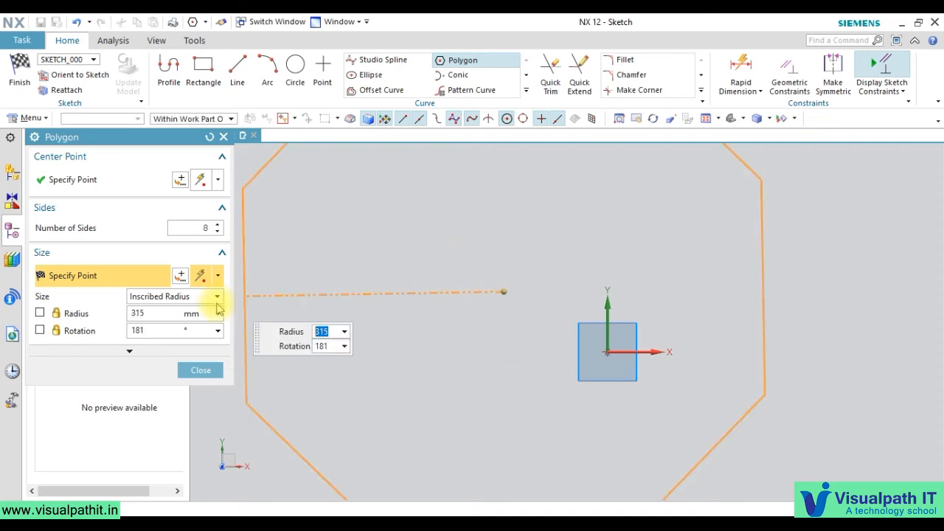
left_click(216, 296)
left_click(170, 322)
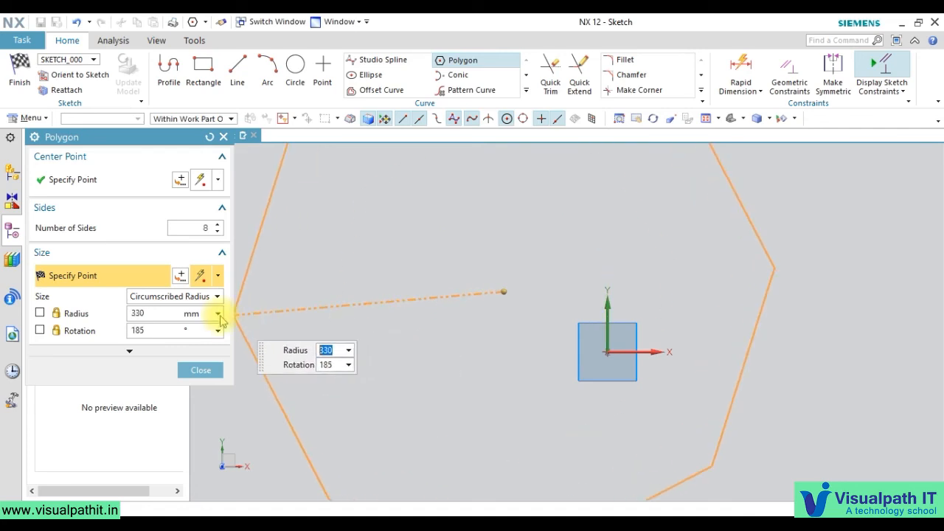
left_click(219, 315)
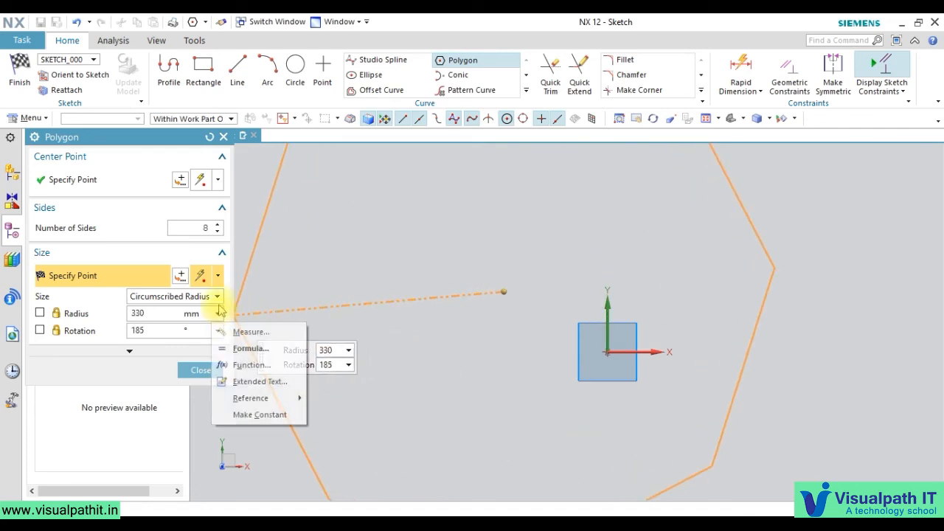
left_click(217, 297)
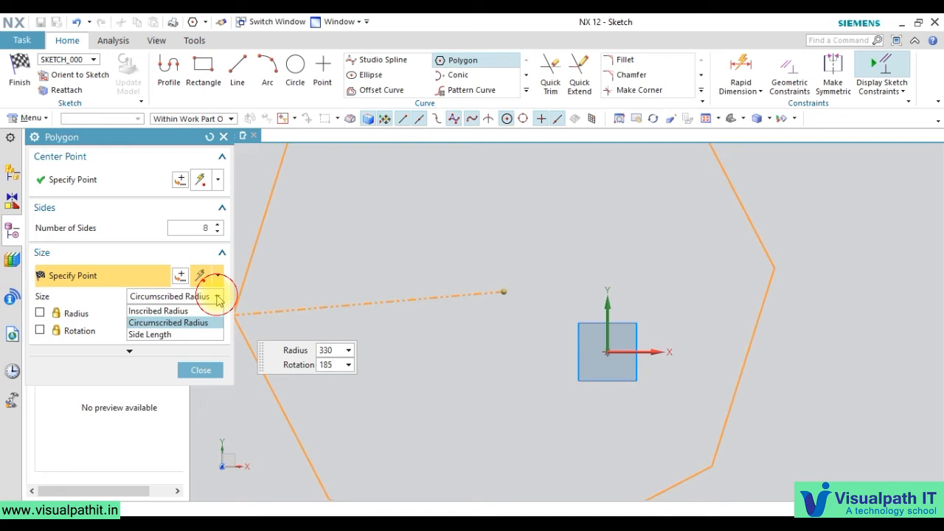
left_click(149, 334)
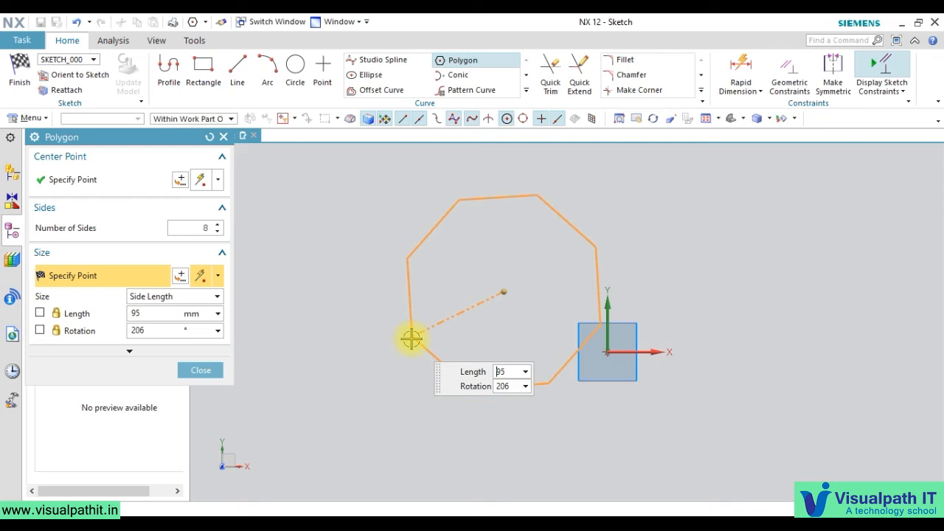
- Place the octagon with a 100 mm side length and 246° rotation, and leave the Polygon command
left_click(172, 351)
left_click(217, 331)
left_click(218, 333)
left_click(219, 333)
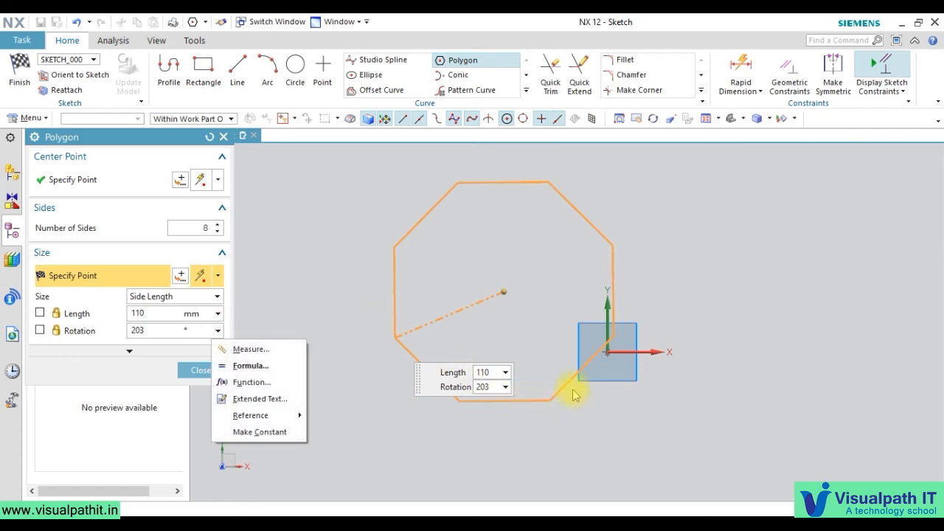
left_click(461, 338)
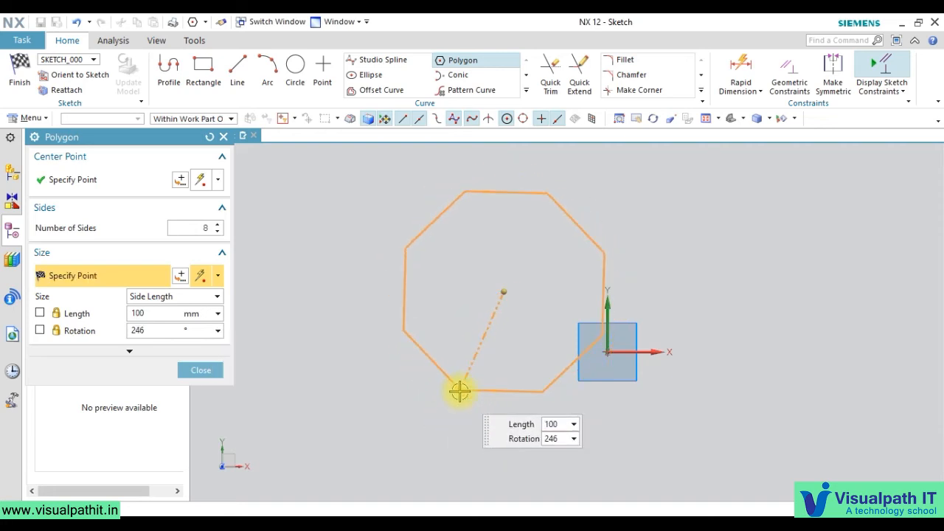
left_click(459, 391)
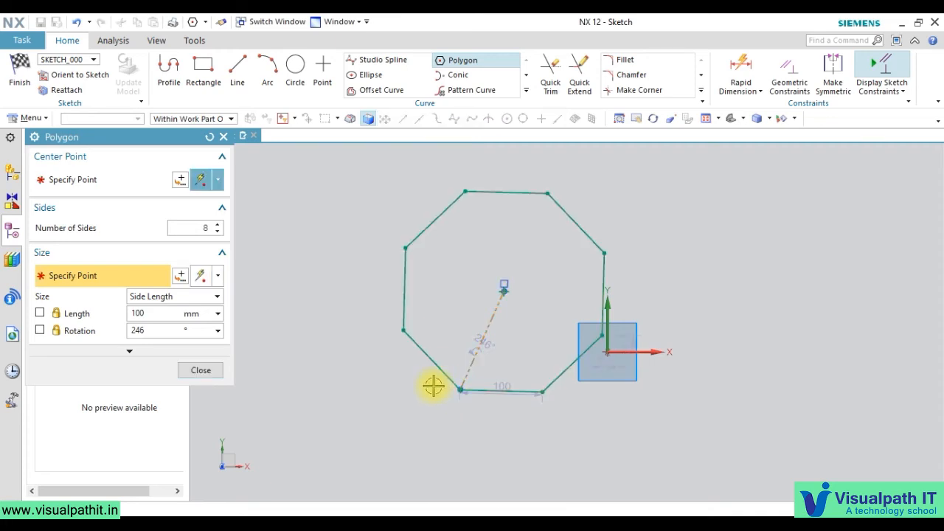
left_click(461, 389)
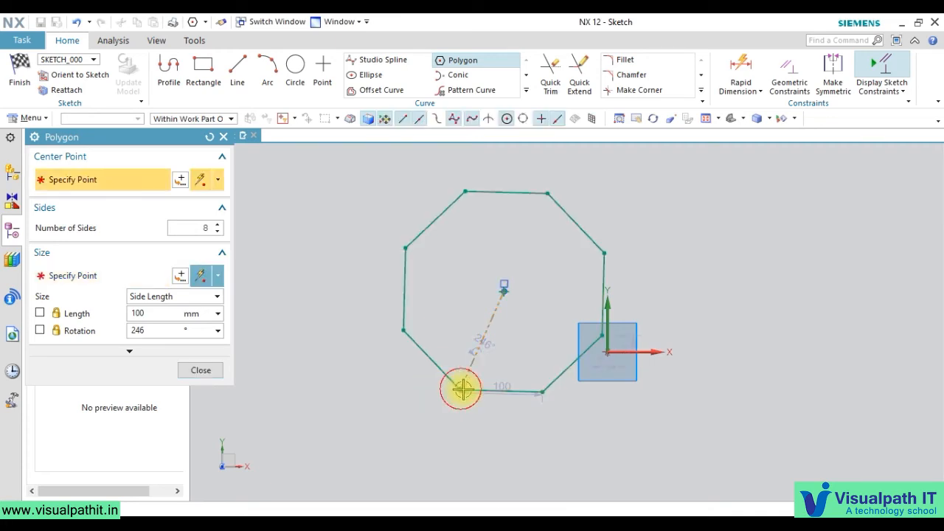
left_click(509, 391)
key("Escape")
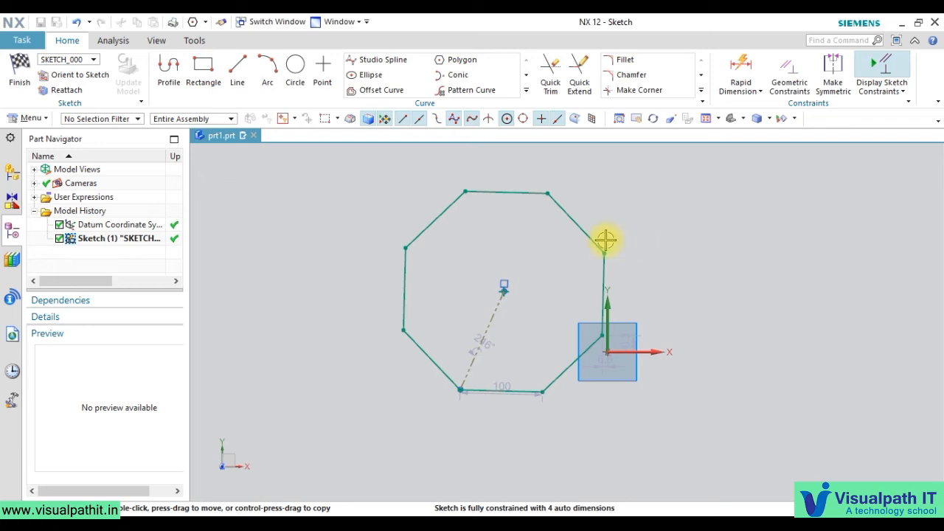
- Define a conic to the right of the octagon with endpoints about 111 mm apart, a control point below them and Rho 0.5
left_click(487, 77)
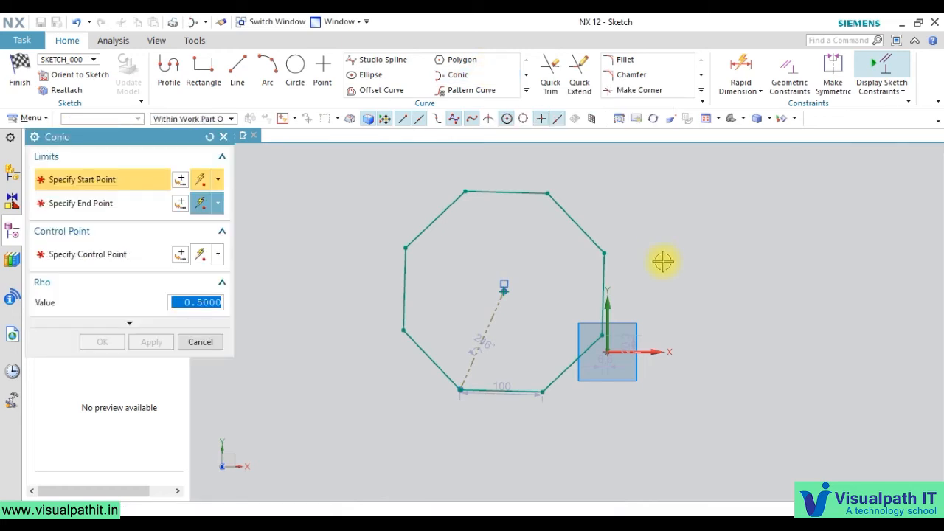
left_click(664, 264)
left_click(754, 268)
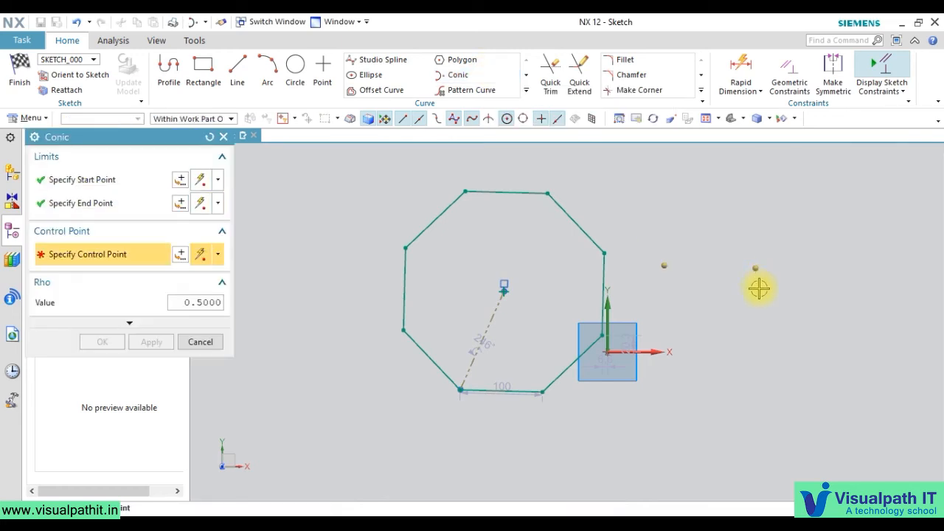
left_click(713, 322)
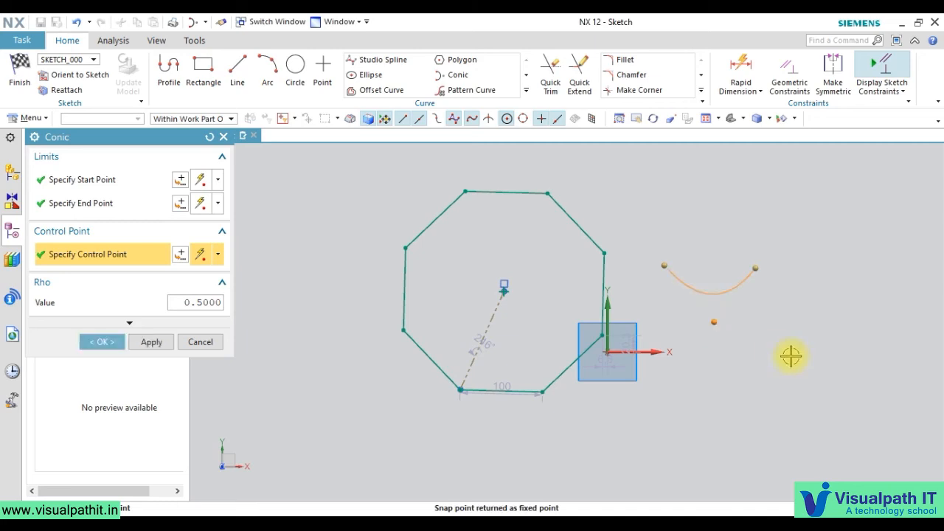
- Move the conic's control point down and to the right, to about 100 mm below the X axis
mouse_move(713, 322)
left_mouse_down()
mouse_move(727, 412)
mouse_move(714, 368)
mouse_move(717, 166)
mouse_move(712, 325)
left_mouse_up()
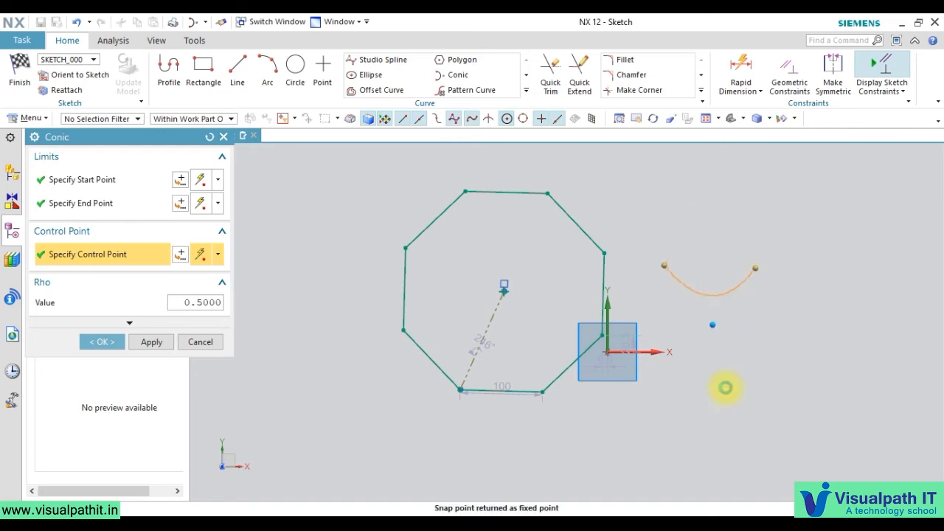
left_click(726, 388)
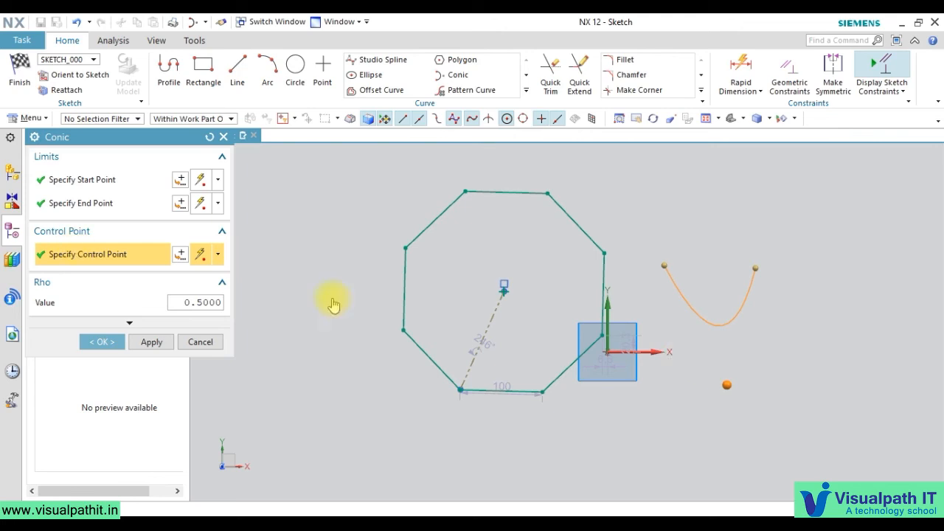
left_click_drag(723, 386, 770, 436)
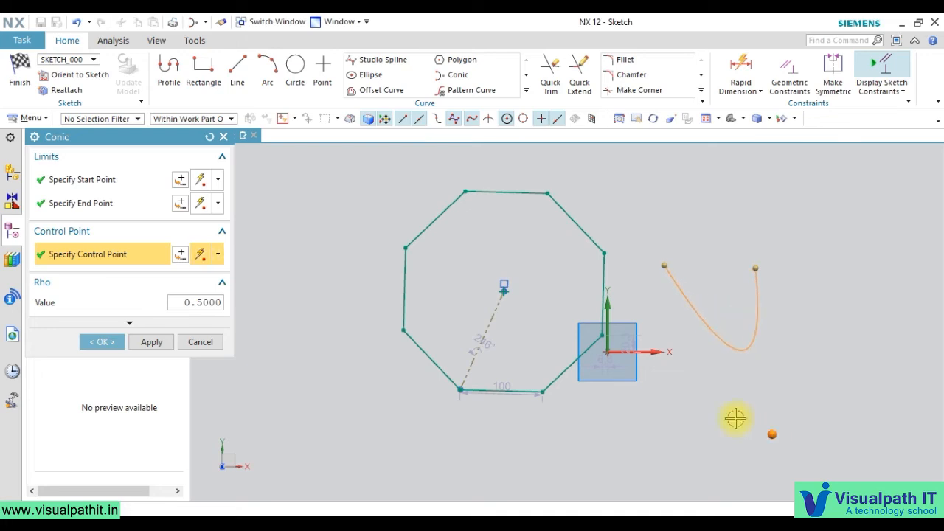
left_click(182, 254)
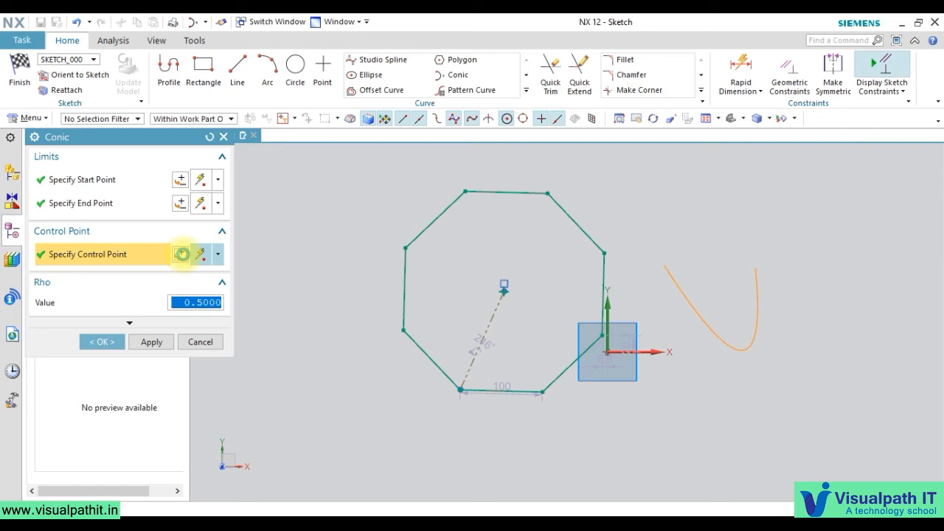
left_click(721, 298)
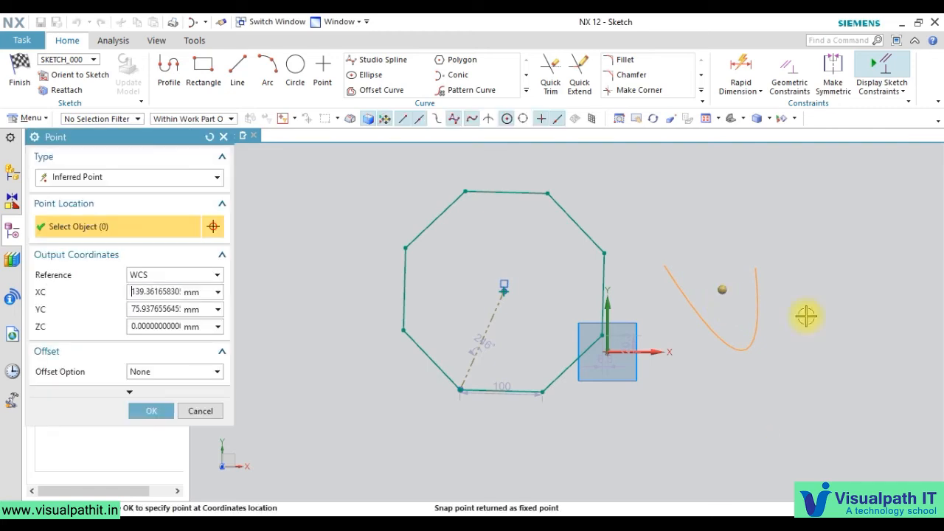
left_click(814, 329)
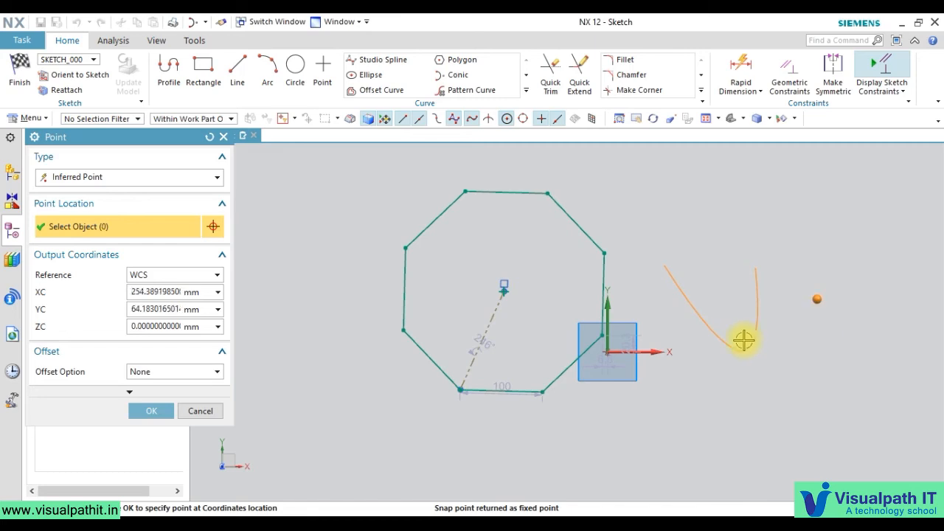
left_click(738, 332)
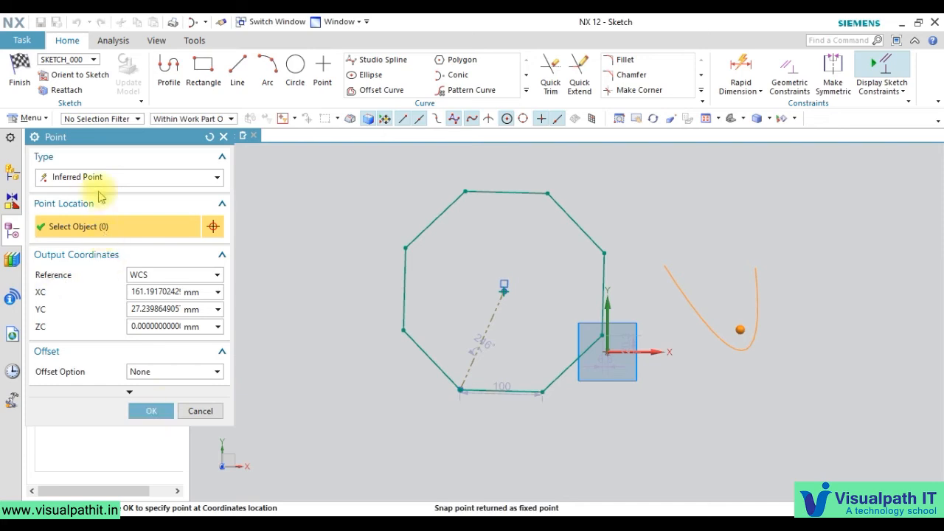
left_click(200, 411)
- Look over the control point's snap options and create the conic with Rho 0.5
left_click(219, 253)
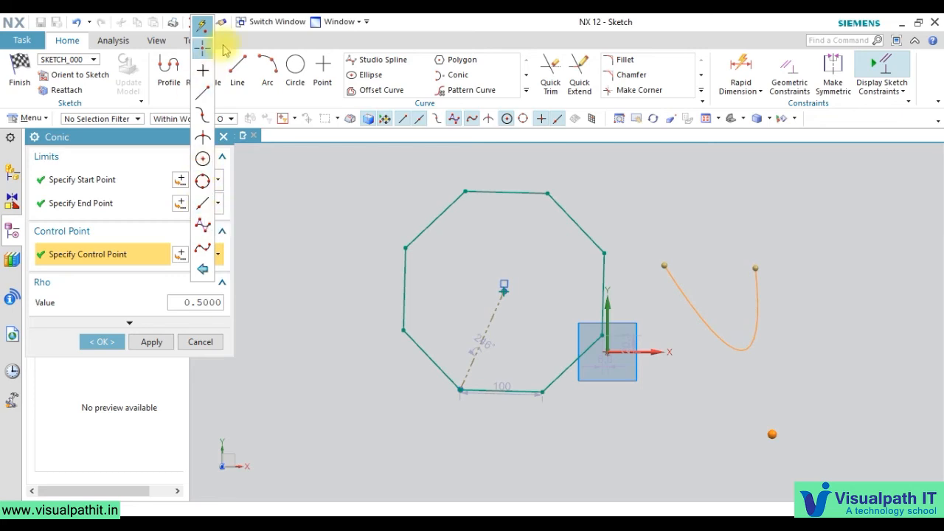
left_click(93, 312)
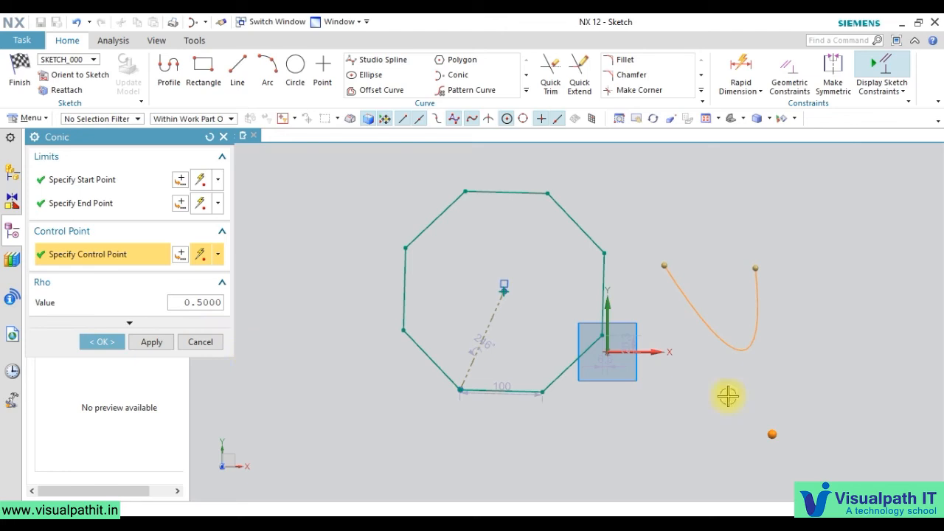
left_click(103, 341)
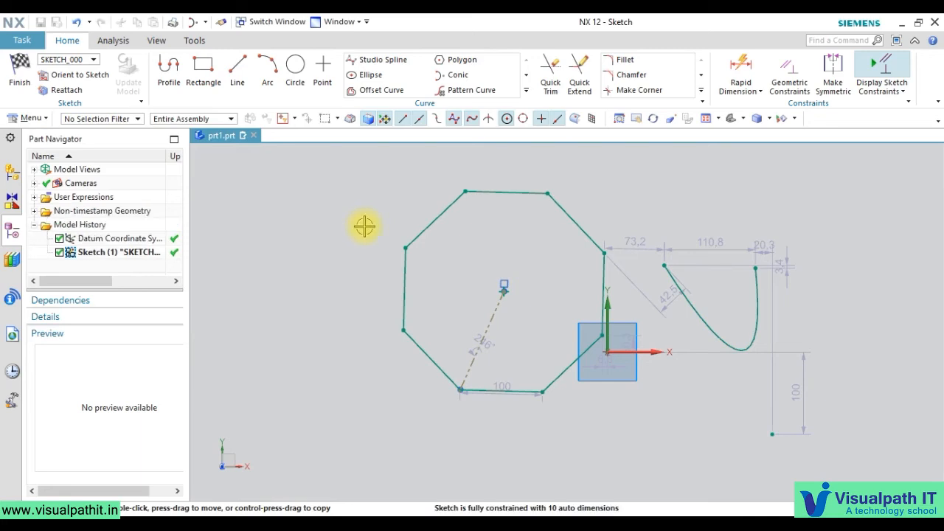
- Delete the octagon and the conic together with all their dimensions
mouse_move(346, 178)
left_mouse_down()
mouse_move(401, 267)
mouse_move(843, 433)
left_mouse_up()
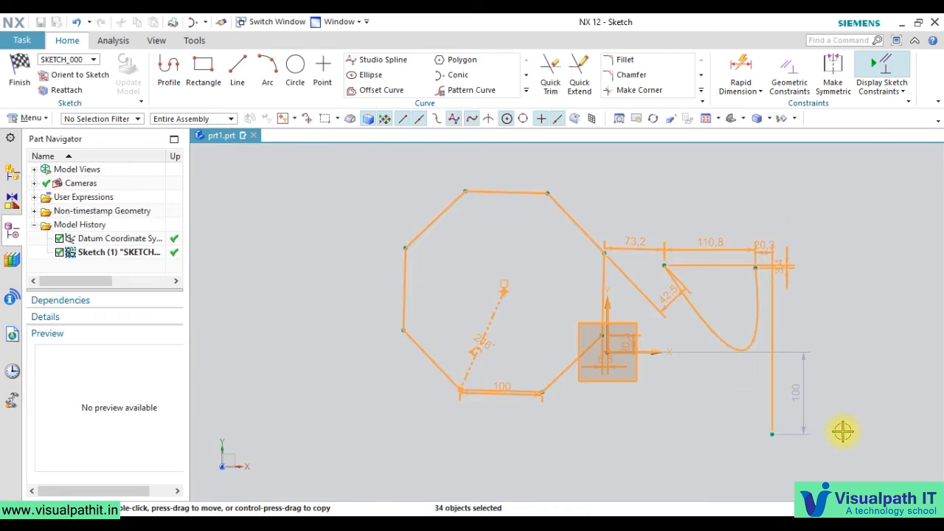
key("Delete")
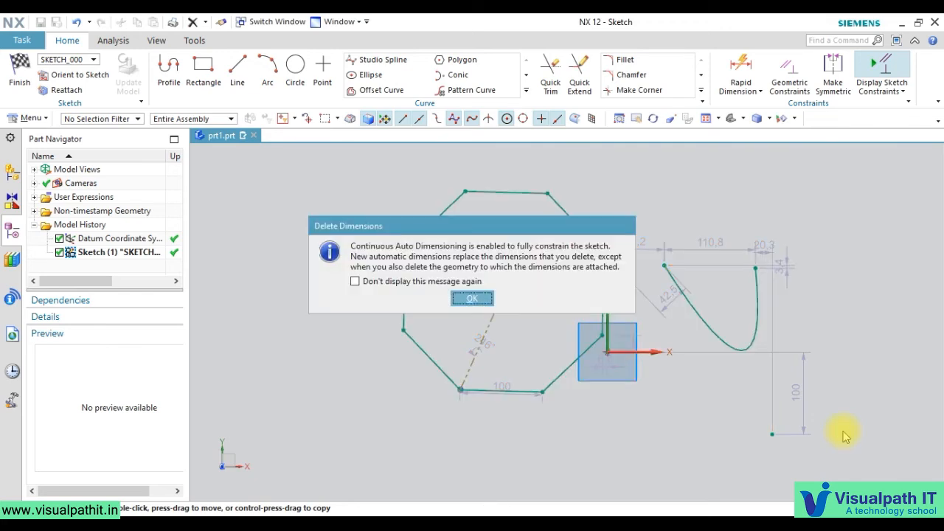
left_click(479, 298)
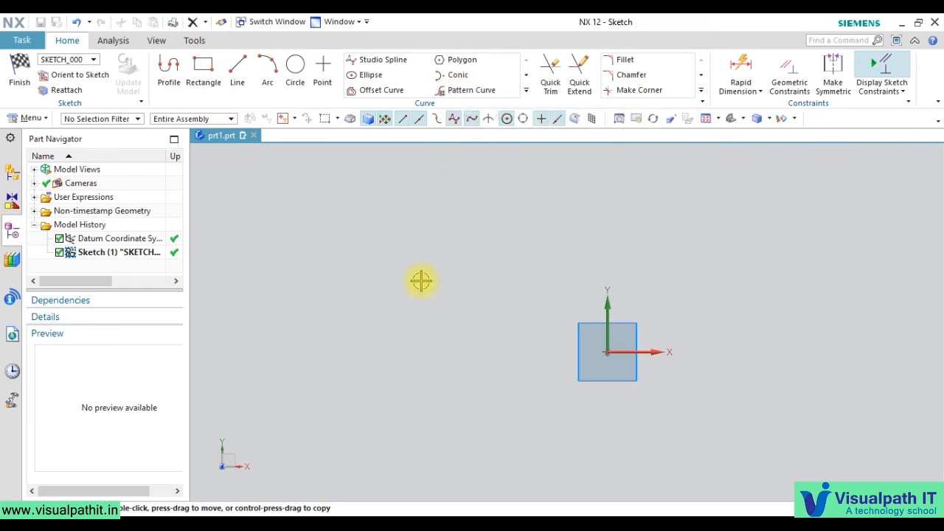
- Sketch an arc of about 103 mm radius to the left of and above the sketch origin
left_click(268, 65)
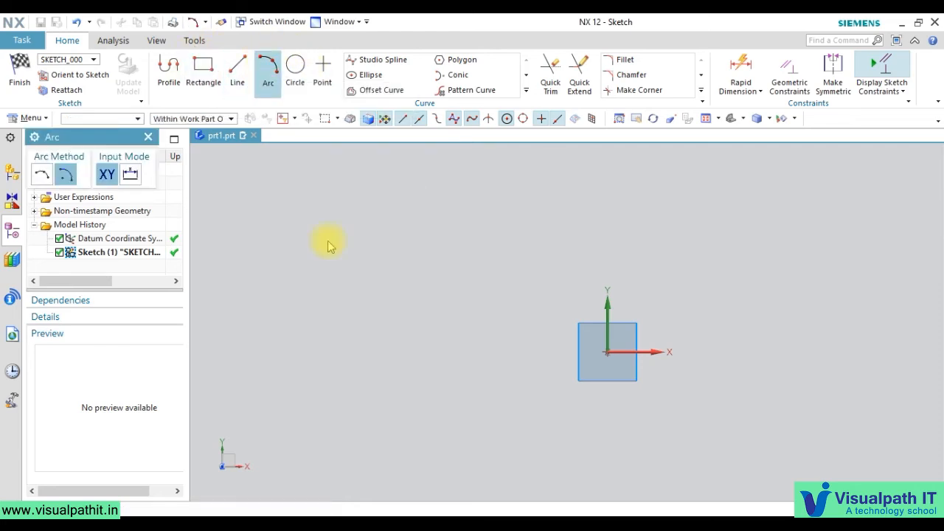
left_click(316, 214)
left_click(323, 363)
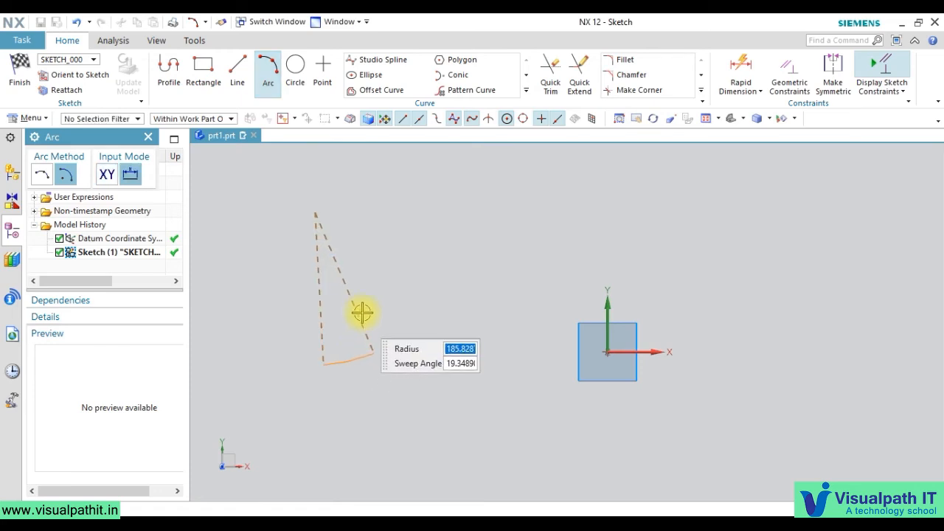
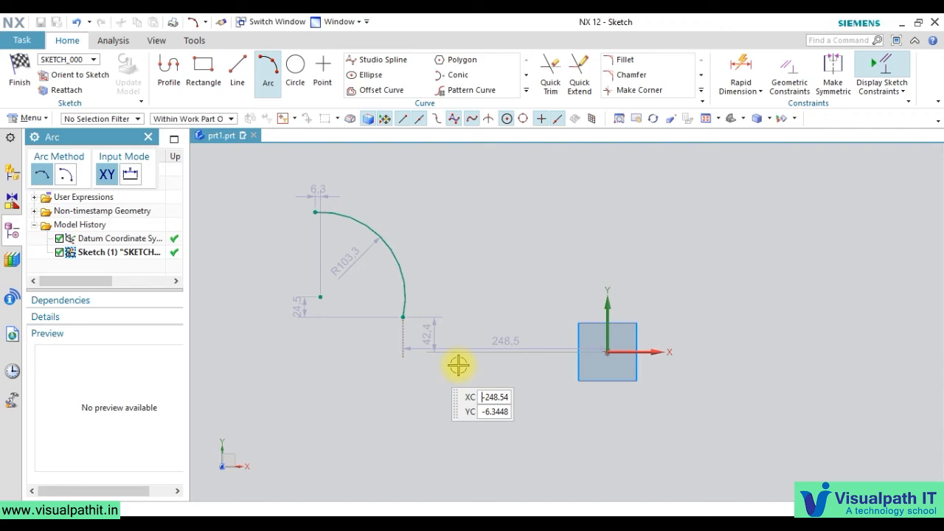
- Start a Pattern Curve of the arc with a Linear layout and the sketch's X axis as Direction 1
left_click(471, 90)
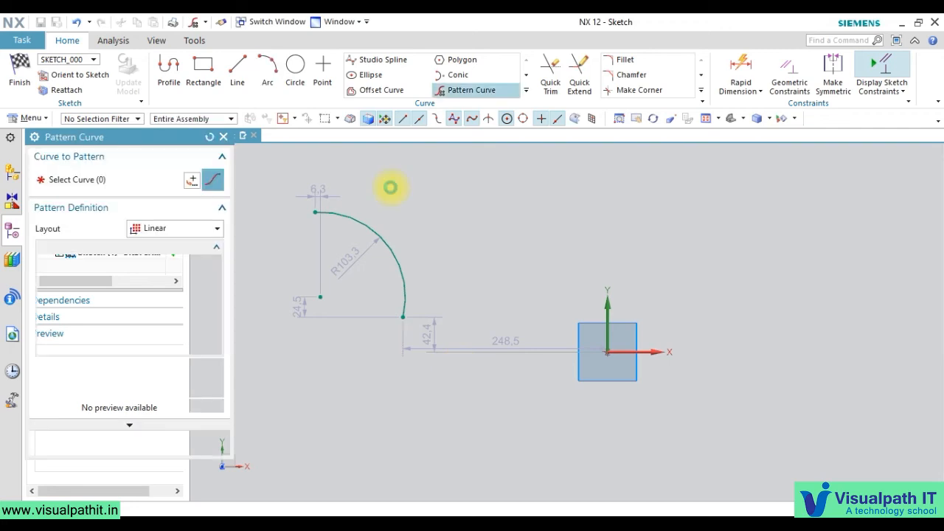
left_click(399, 261)
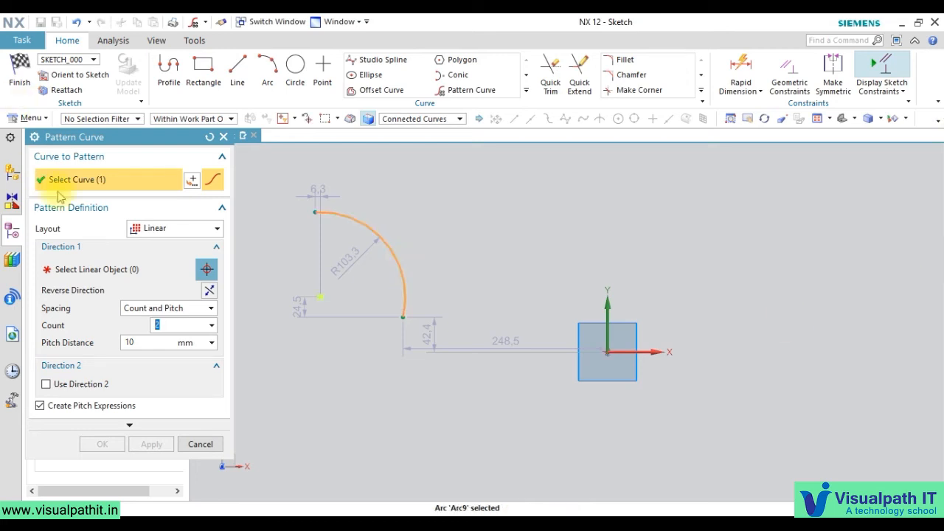
left_click(216, 233)
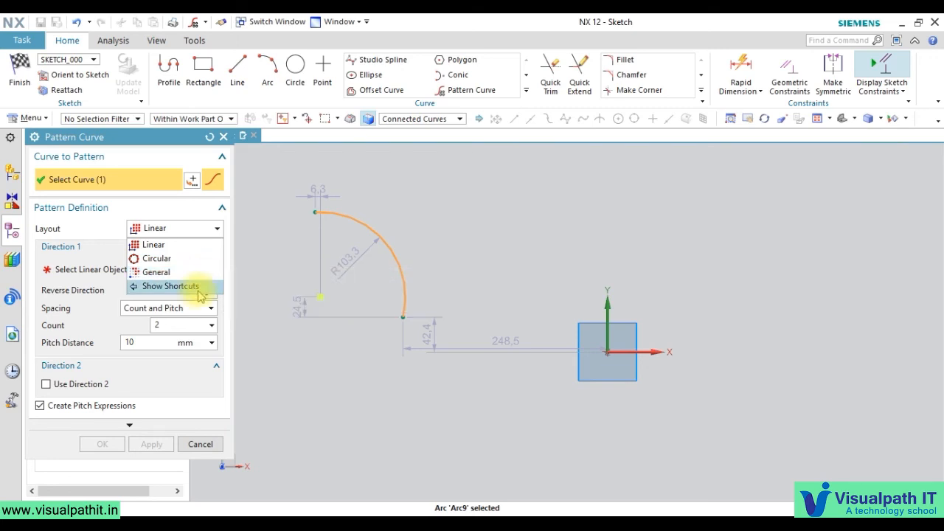
left_click(80, 255)
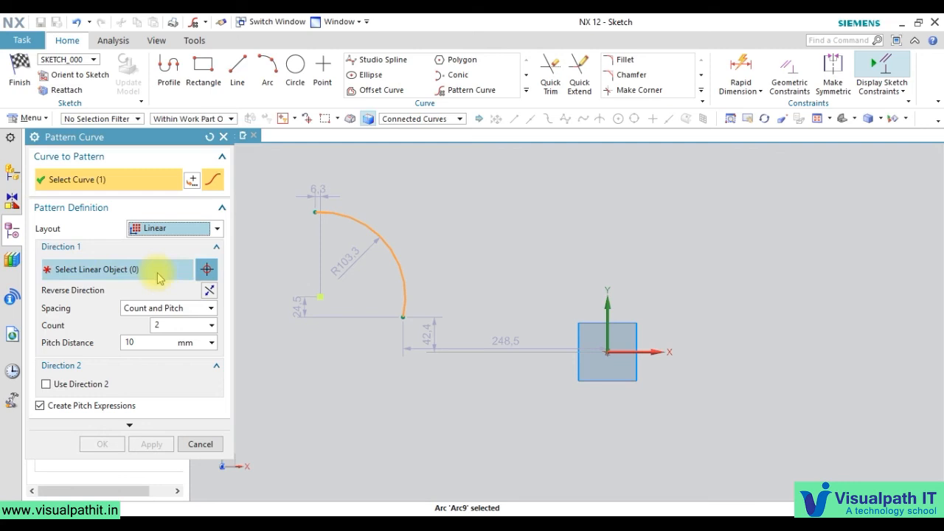
left_click(206, 271)
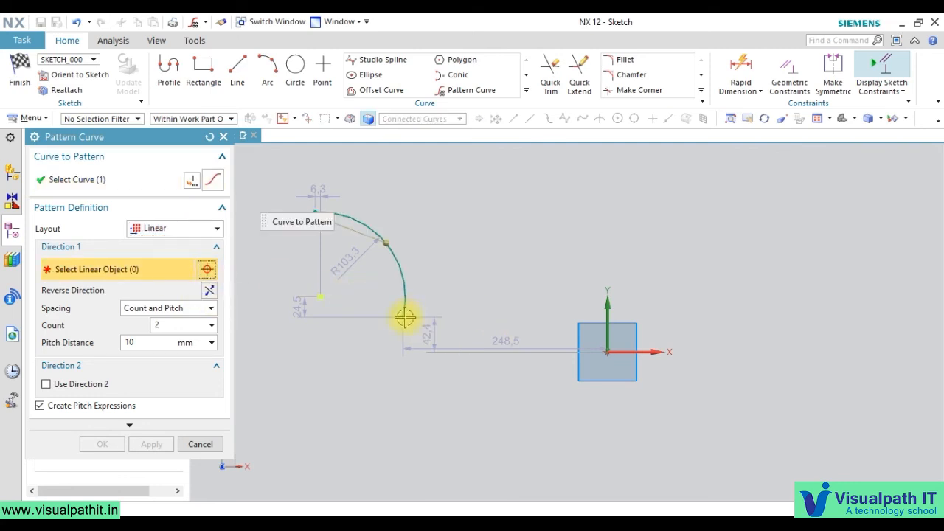
left_click(649, 352)
left_click(809, 399)
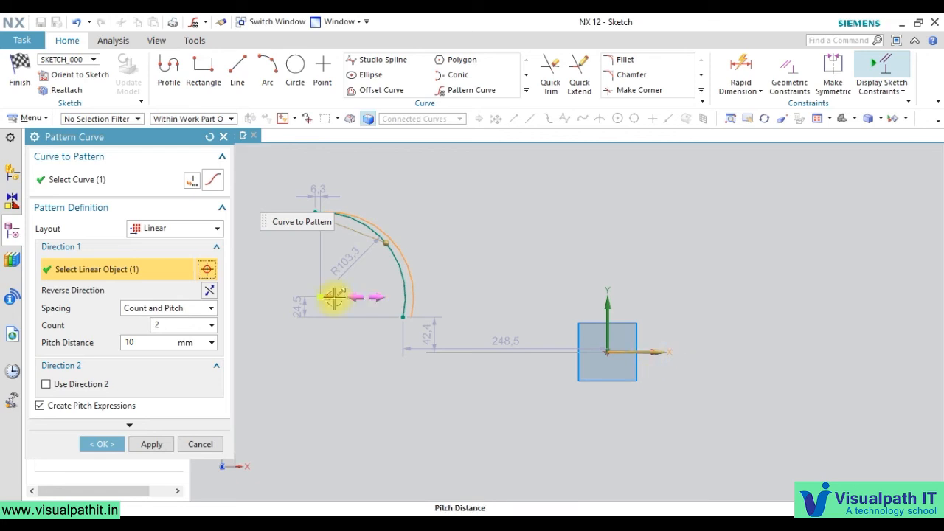
- Set the arc pattern's pitch distance to 80 mm and its count to 5, and widen the pitch to 95 mm
mouse_move(374, 305)
left_mouse_down()
mouse_move(388, 308)
mouse_move(360, 311)
mouse_move(391, 298)
left_mouse_up()
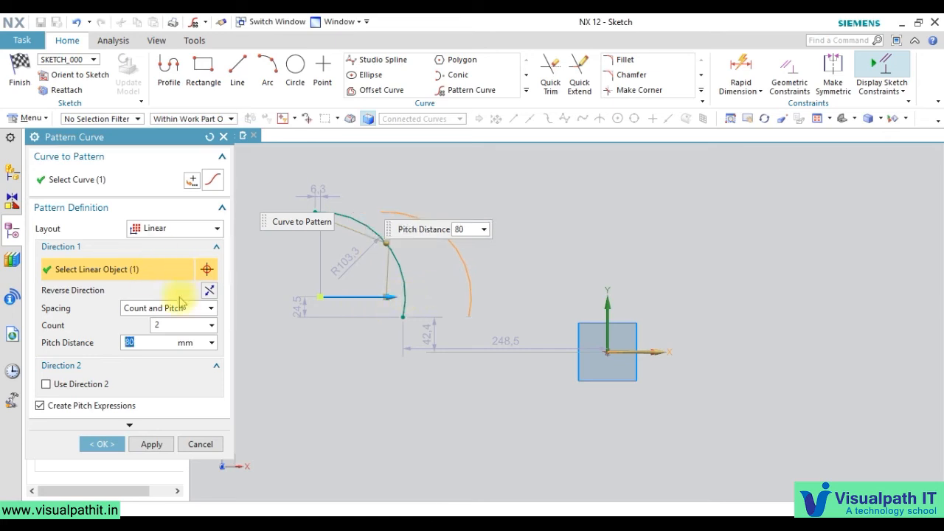
left_click(172, 325)
type("5")
key("Return")
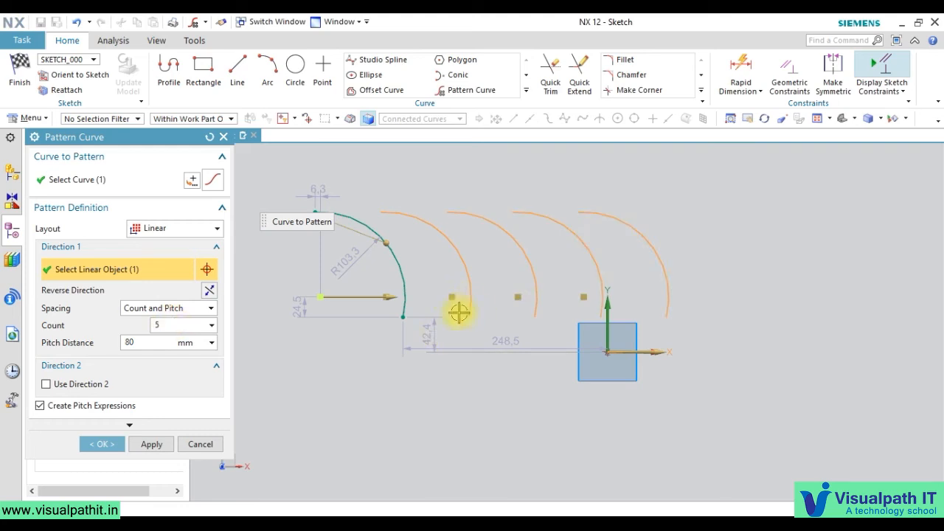
left_click_drag(387, 297, 401, 297)
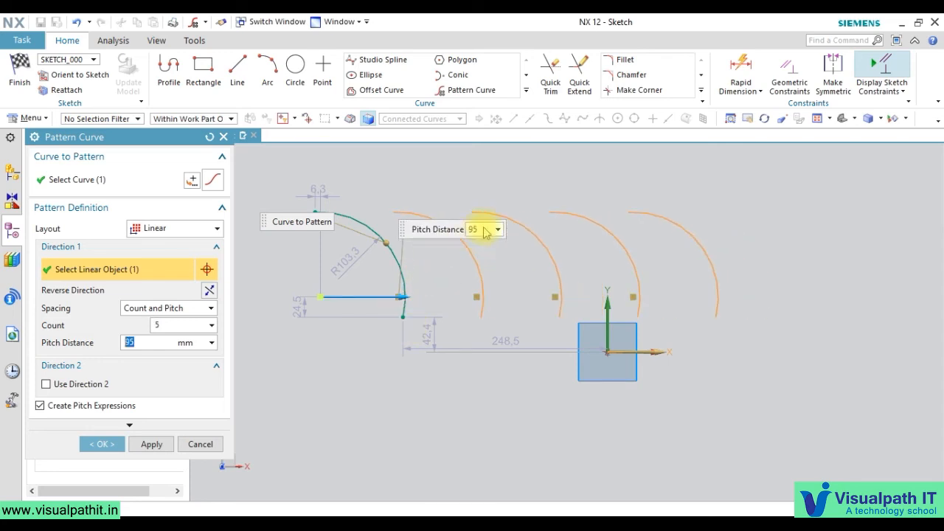
- Switch the arc pattern's spacing to Count and Span with a span distance of 400 mm
left_click(212, 308)
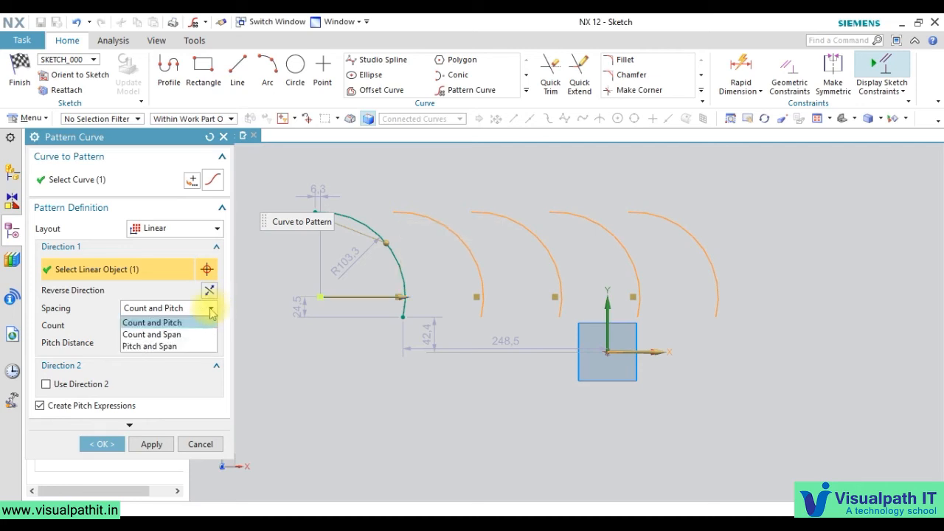
left_click(181, 334)
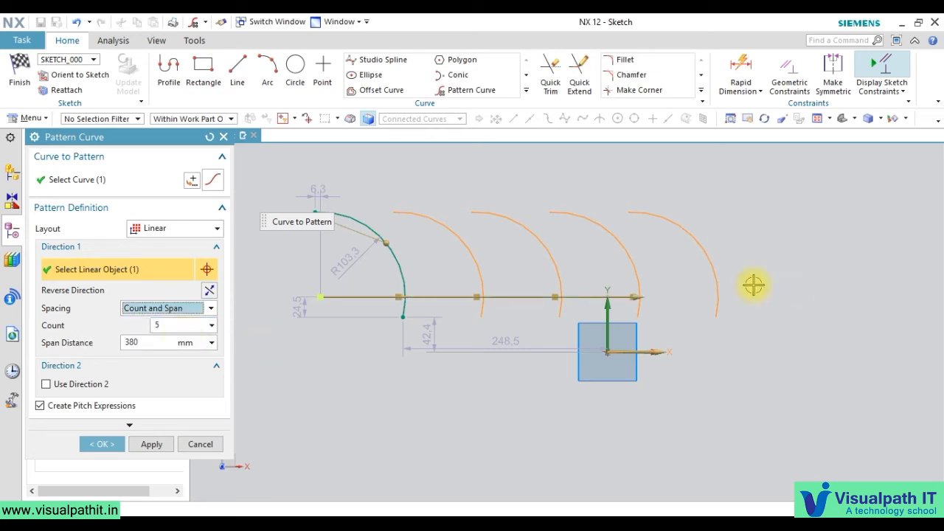
mouse_move(637, 298)
left_mouse_down()
mouse_move(712, 297)
mouse_move(653, 297)
left_mouse_up()
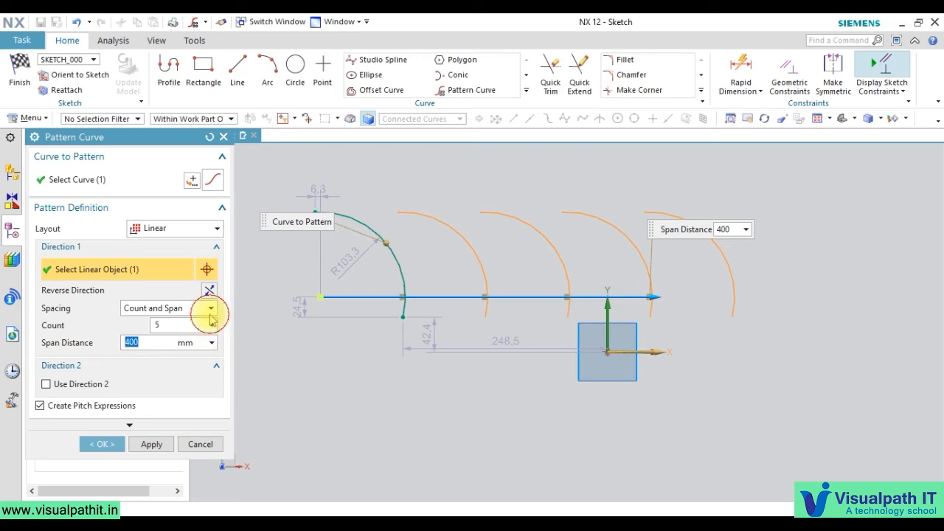
- Switch the arc pattern's spacing to Pitch and Span and extend the span distance to 460 mm
left_click(210, 309)
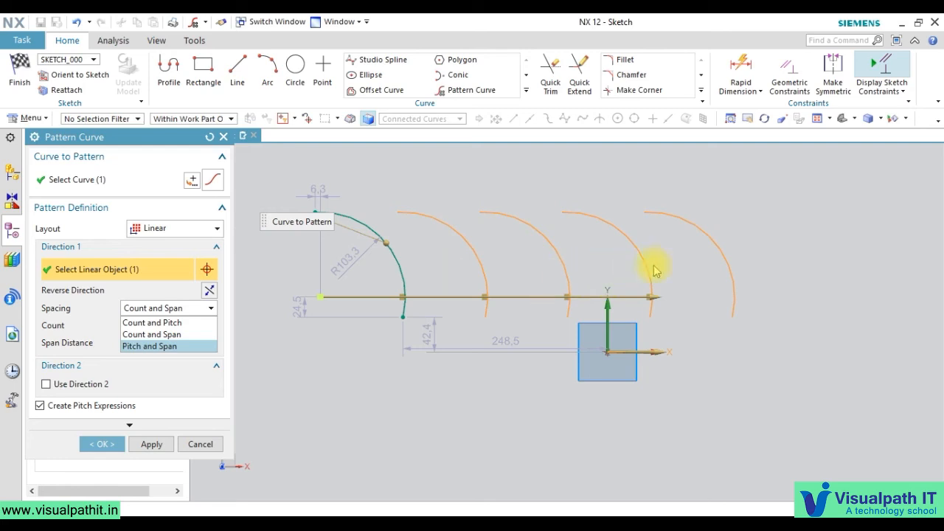
left_click(169, 345)
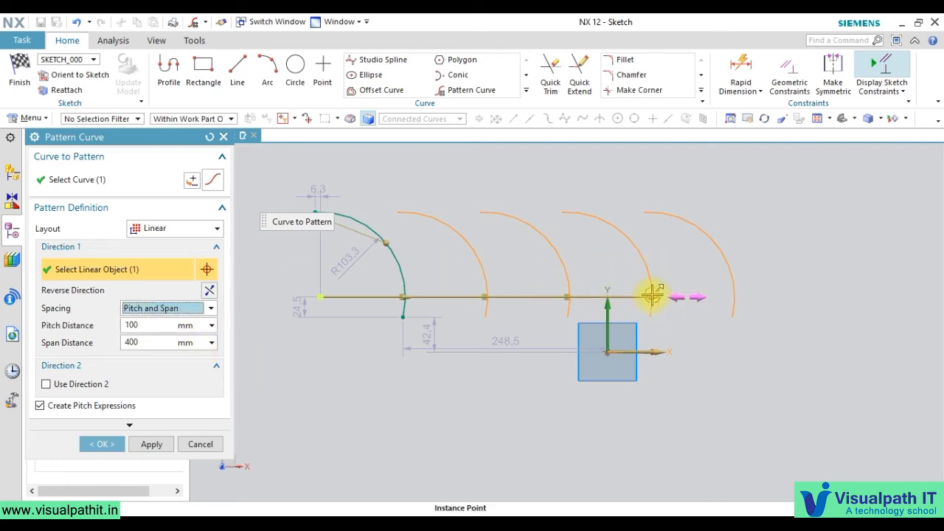
left_click(697, 295)
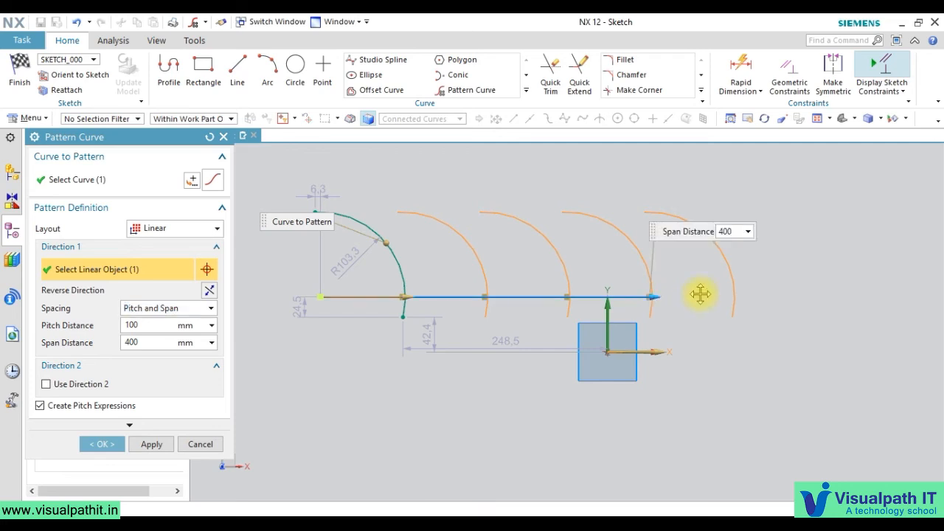
left_click_drag(701, 294, 701, 295)
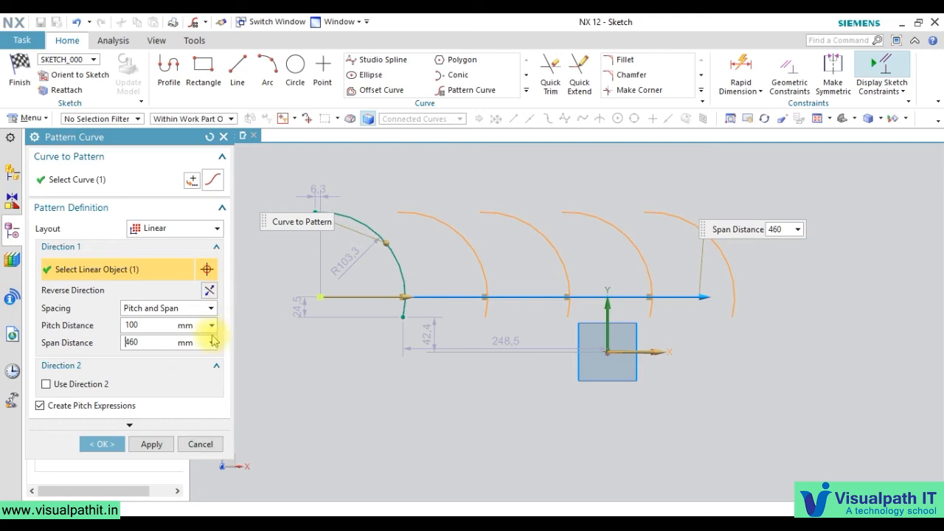
- Try a second pattern direction along the Y axis with a 55 mm pitch, and discard the arc pattern
left_click(69, 388)
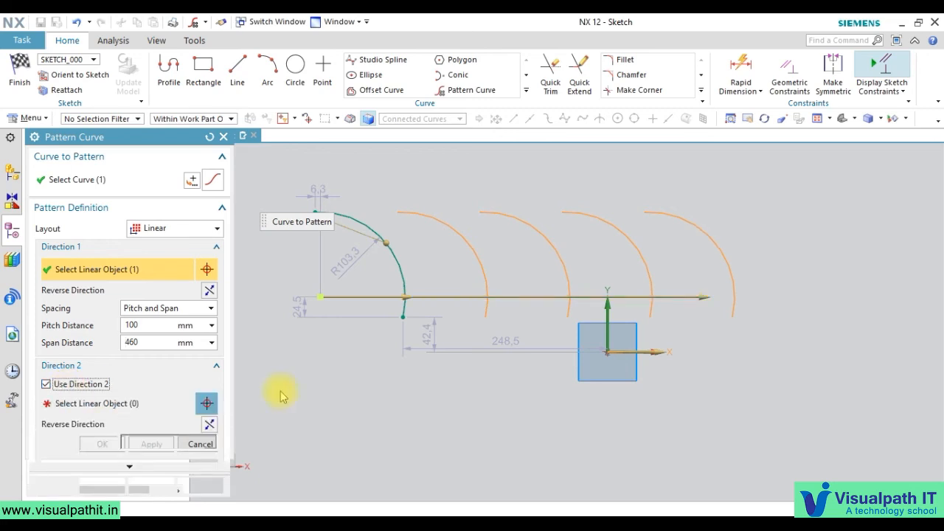
left_click(607, 308)
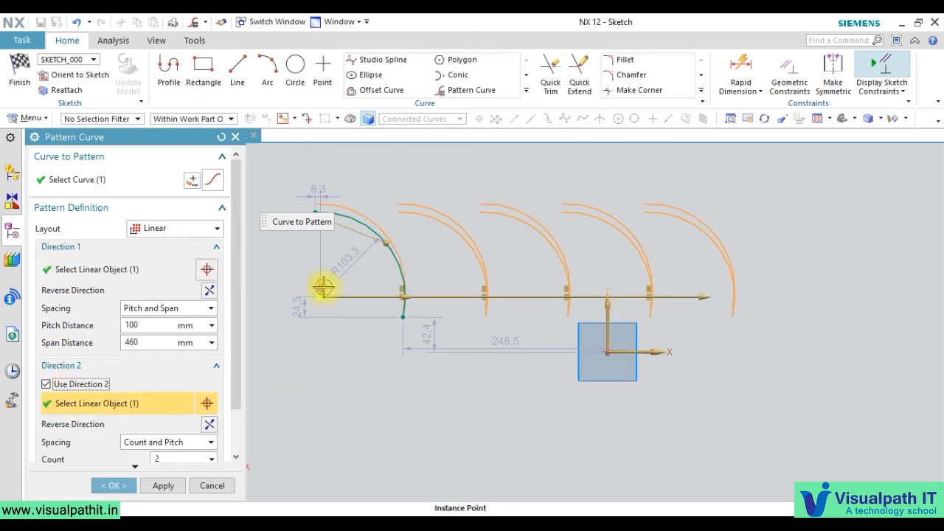
left_click_drag(323, 288, 322, 250)
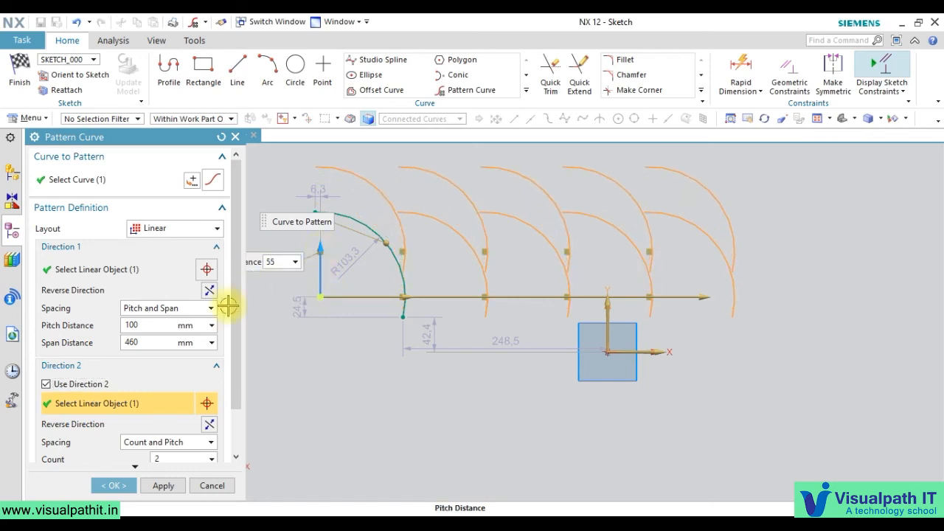
left_click(212, 488)
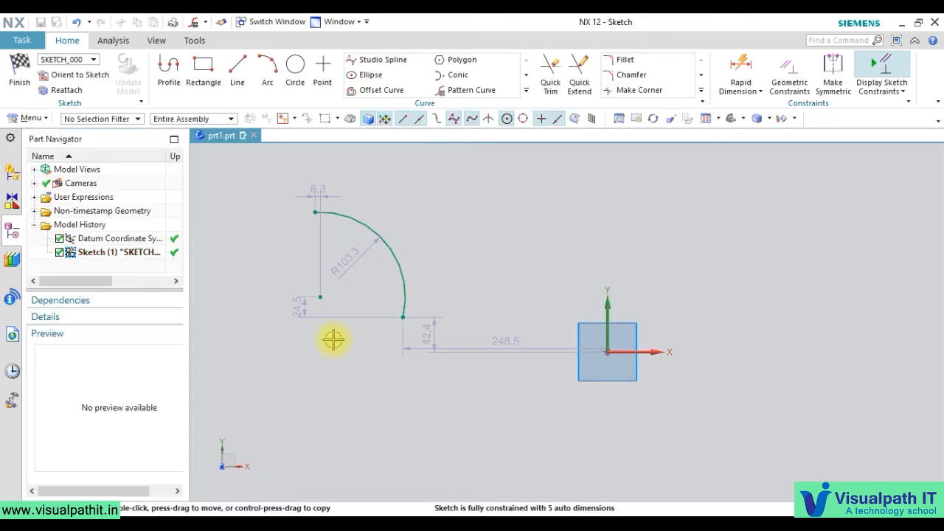
- Delete the arc together with its dimensions
left_click_drag(475, 405, 263, 161)
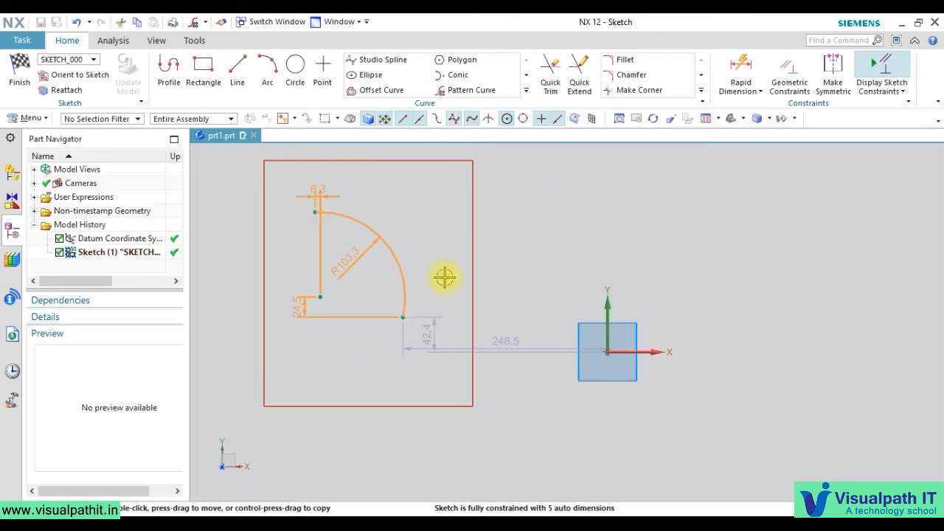
key("Delete")
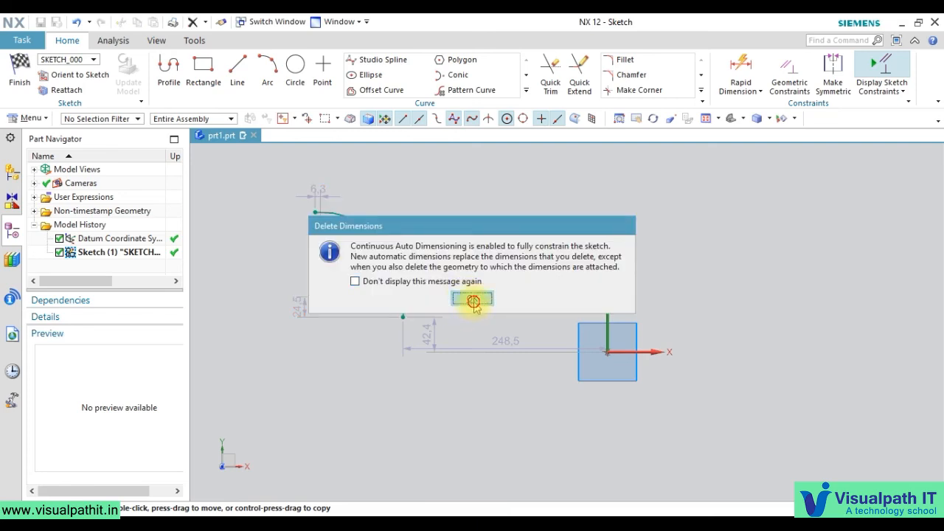
left_click(473, 299)
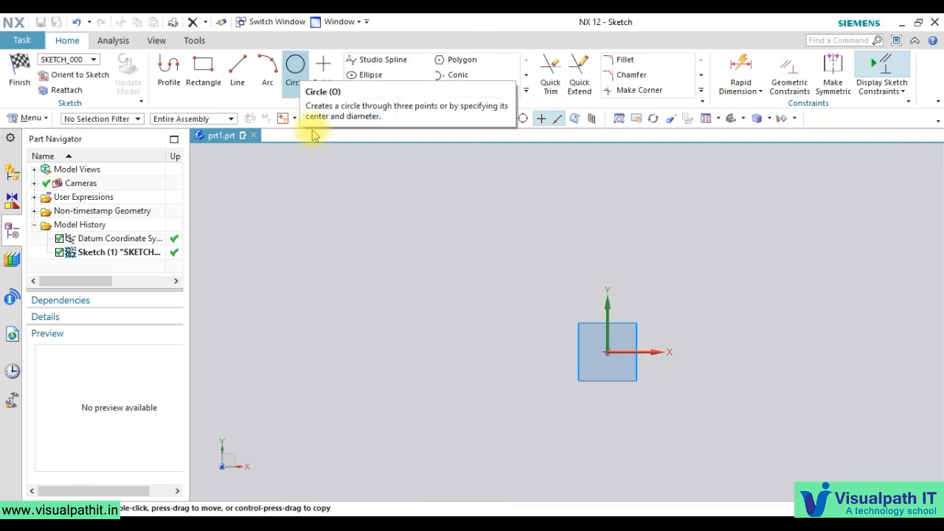
- Sketch a circle of about 116.5 mm diameter by center and diameter, about 385 mm left of and 74 mm above the origin
left_click(291, 292)
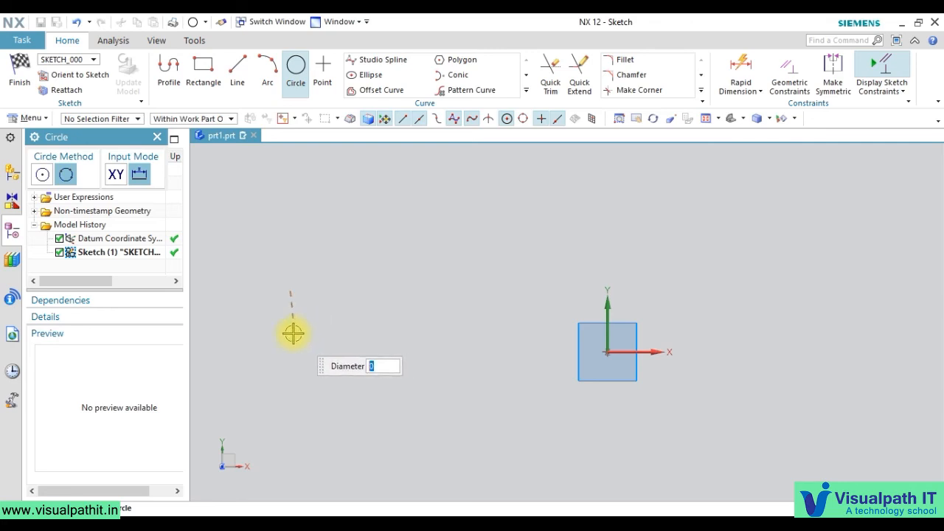
left_click(42, 174)
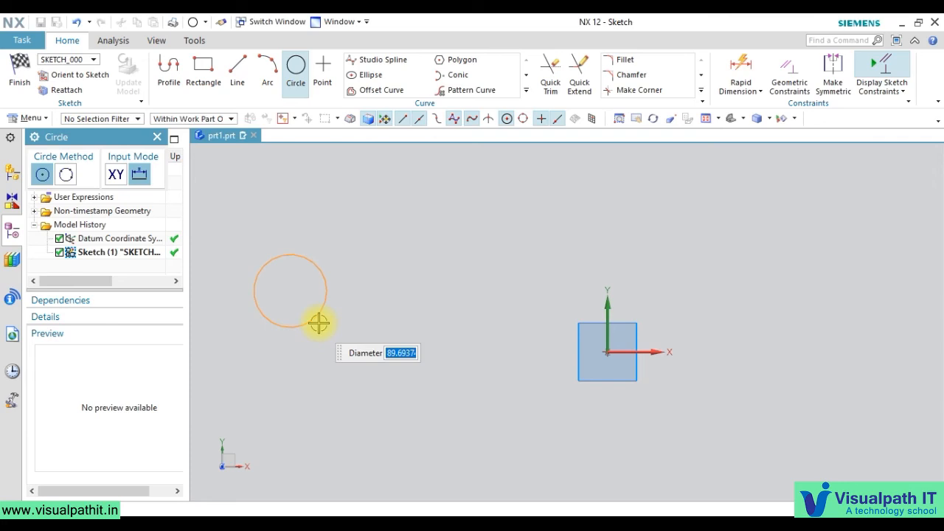
left_click(322, 327)
key("Escape")
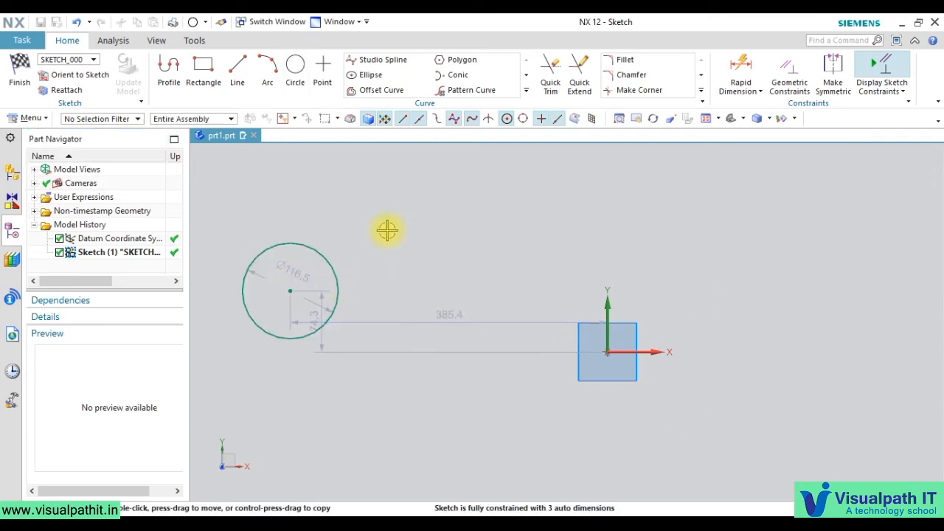
- Set up a Pattern Curve of the circle with a Linear layout and the sketch's X axis as Direction 1
scroll(387, 227, "up", 2)
scroll(387, 227, "up", 1)
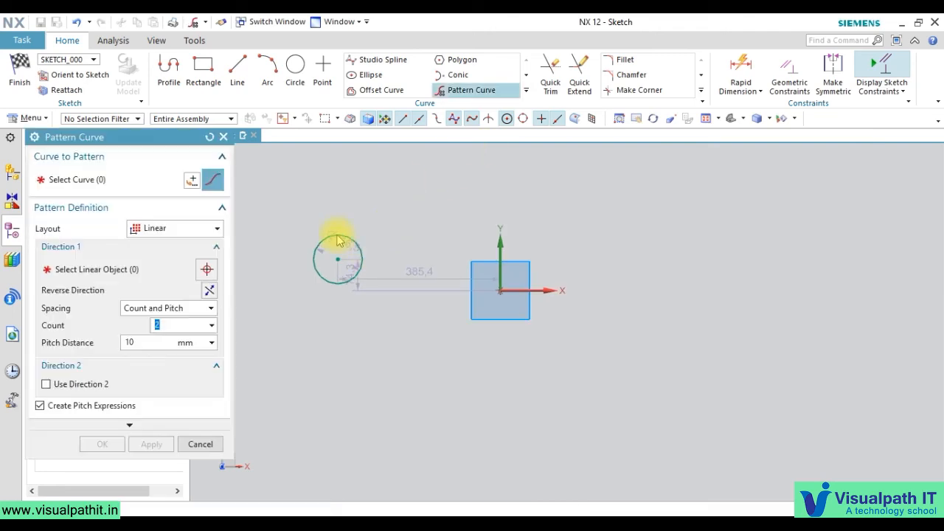
left_click(337, 240)
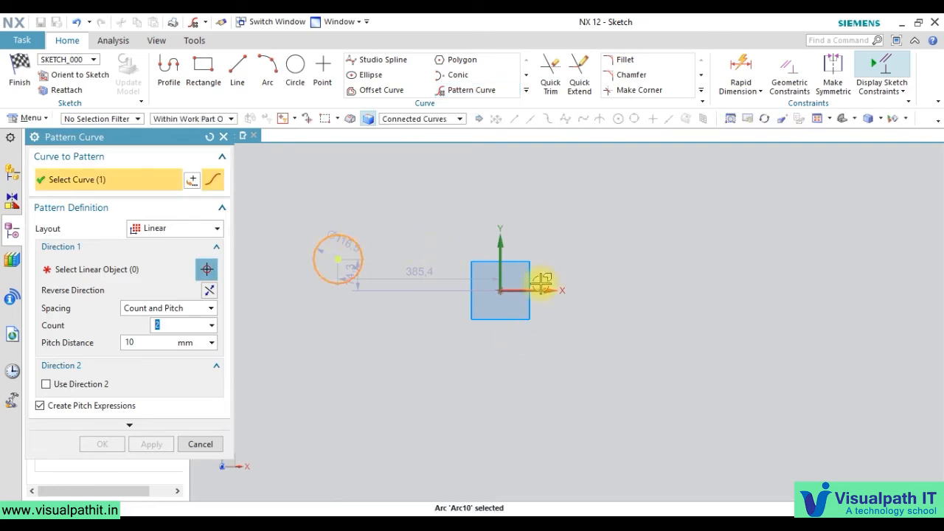
left_click(200, 229)
left_click(198, 247)
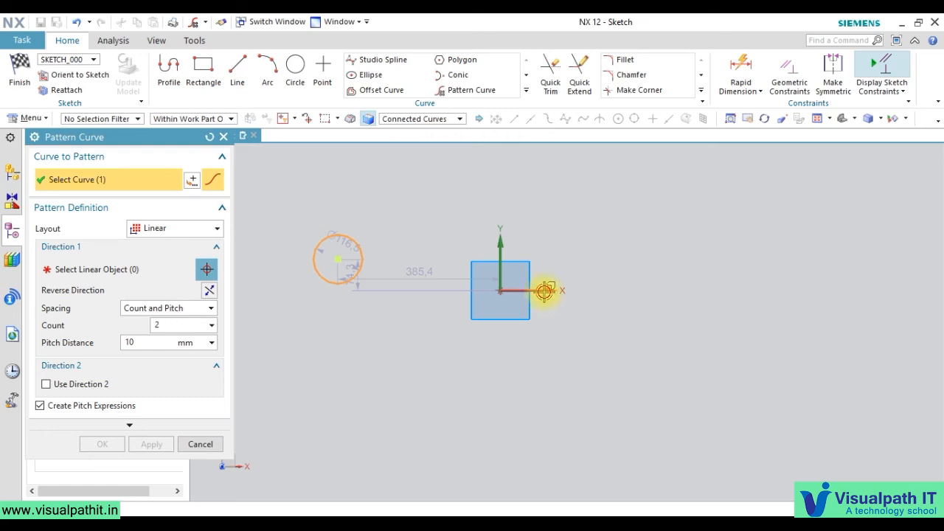
scroll(532, 292, "up", 2)
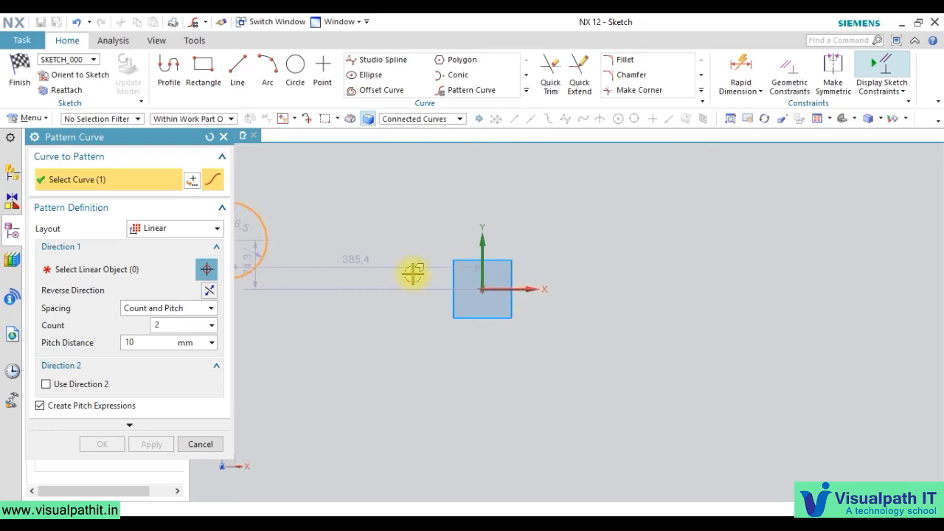
left_click(208, 269)
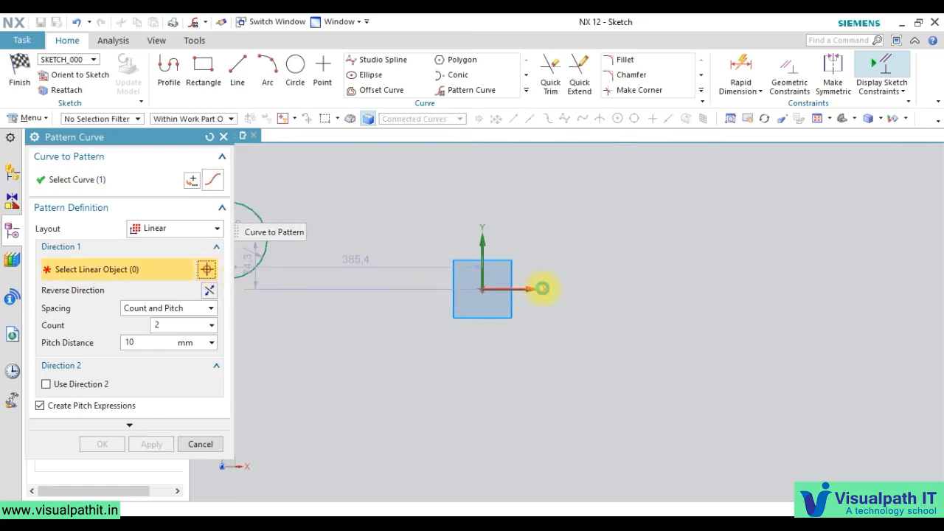
left_click(529, 289)
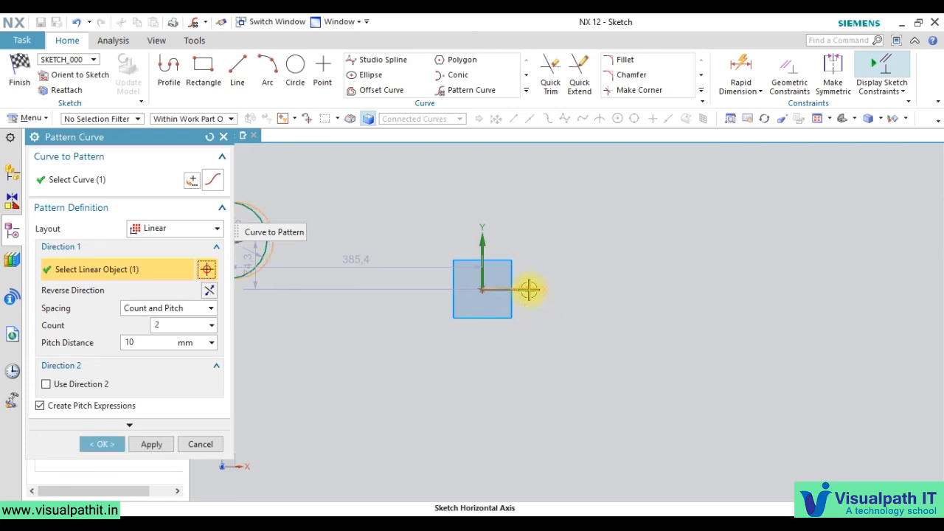
- Set Direction 1 of the circle pattern to a count of 4, trying a 50 mm pitch before settling on 200 mm
scroll(642, 308, "down", 2)
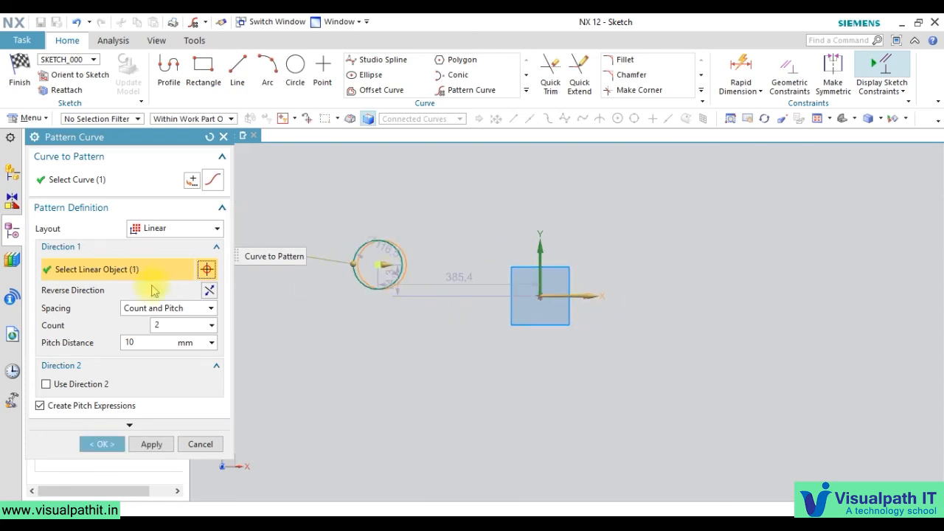
double_click(158, 326)
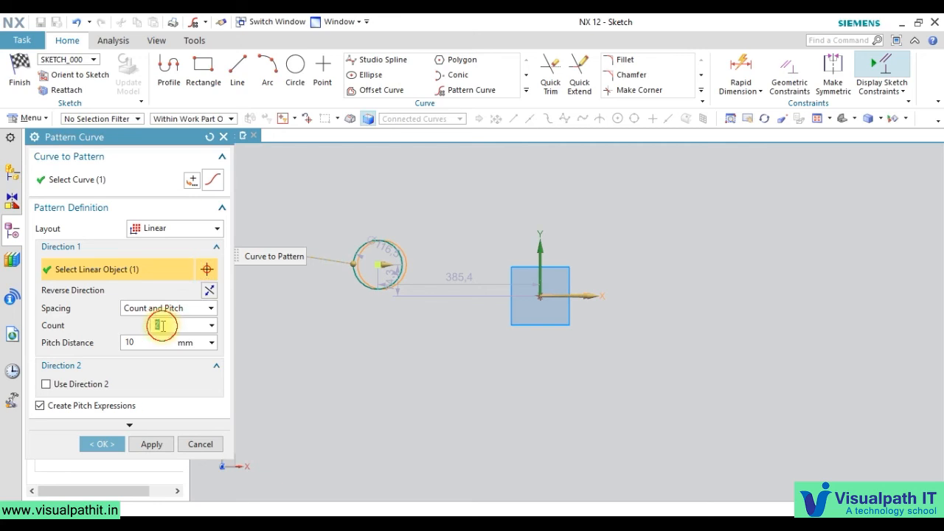
type("4")
double_click(172, 327)
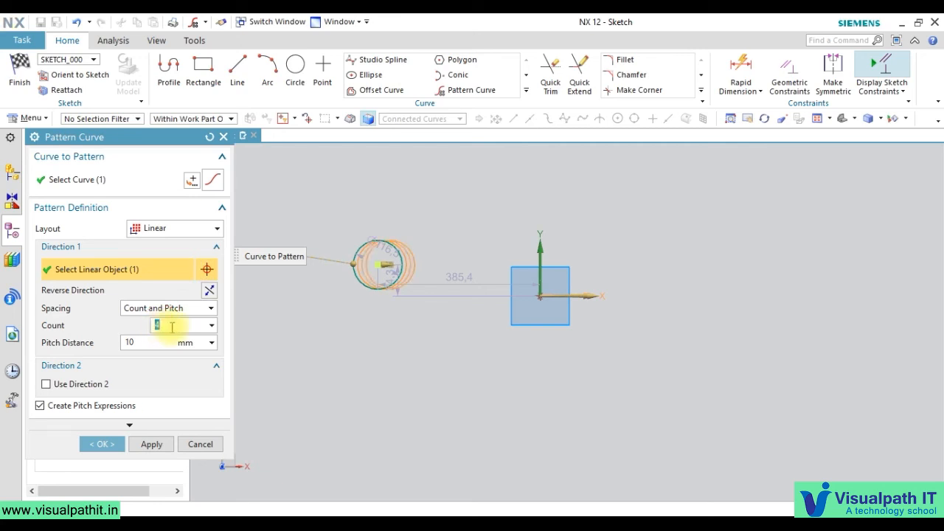
double_click(154, 343)
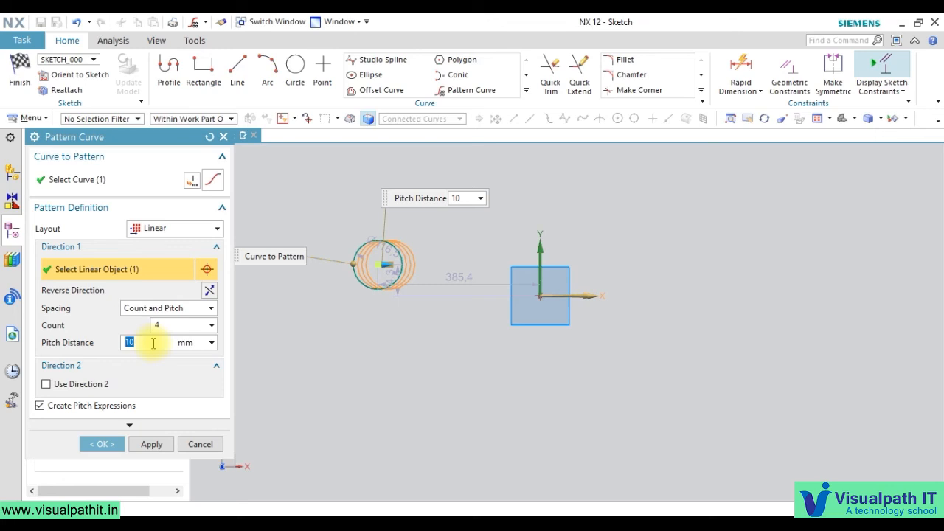
type("50")
key("Return")
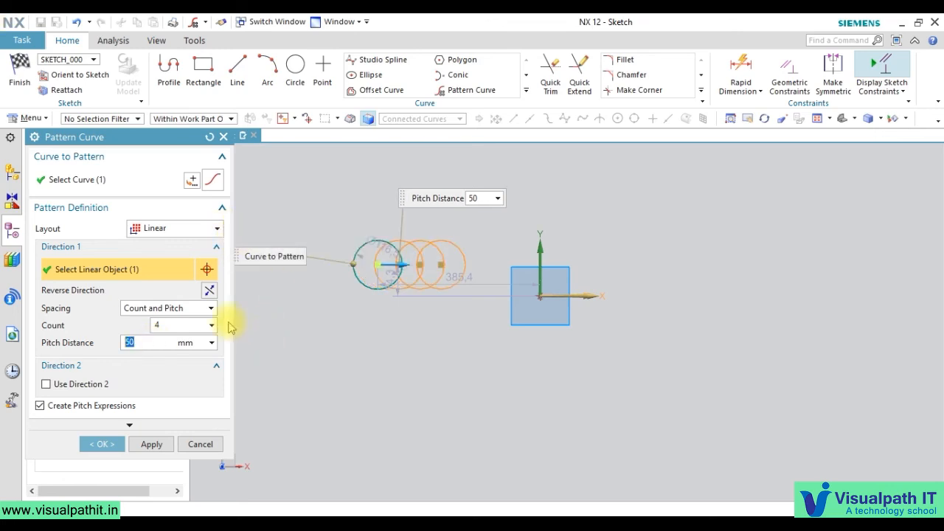
type("200")
key("Return")
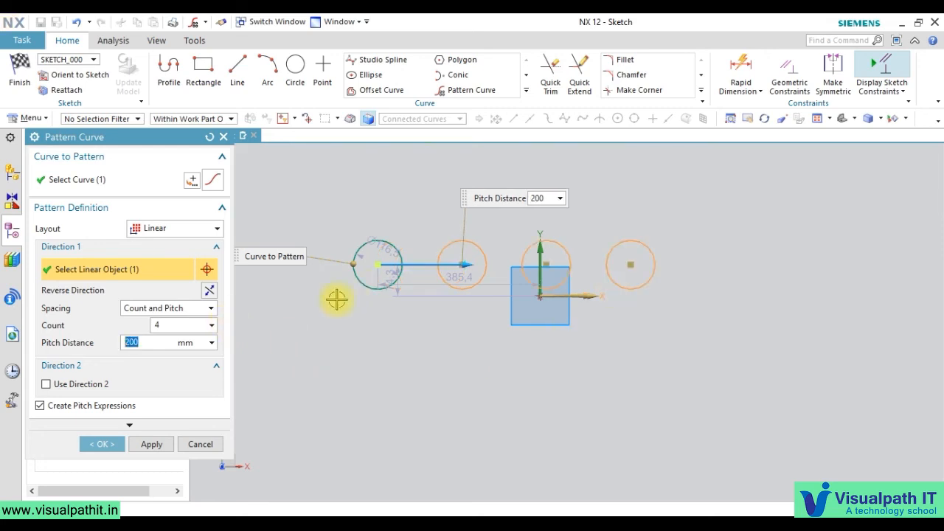
- Enable Direction 2 of the pattern along the sketch's Y axis with a count of 4 and a pitch distance of 200 mm
left_click(81, 384)
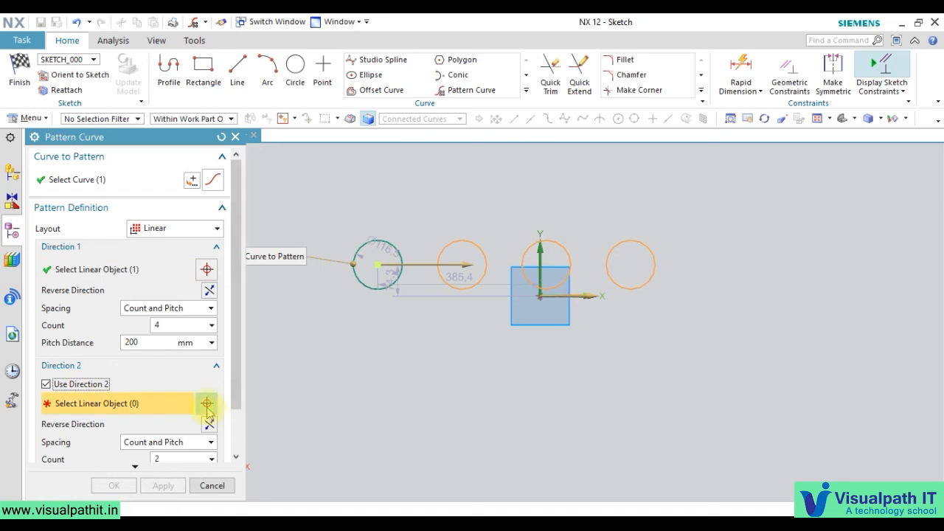
left_click(540, 248)
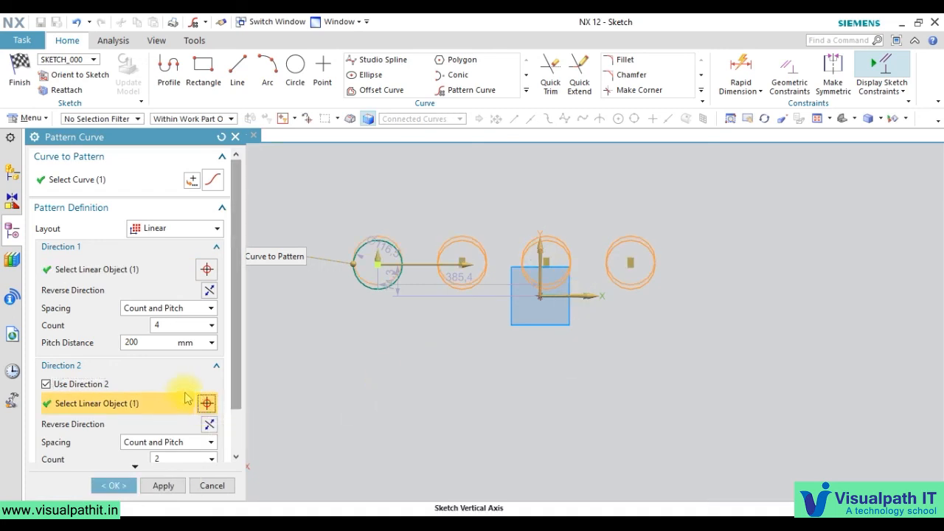
left_click_drag(238, 312, 238, 401)
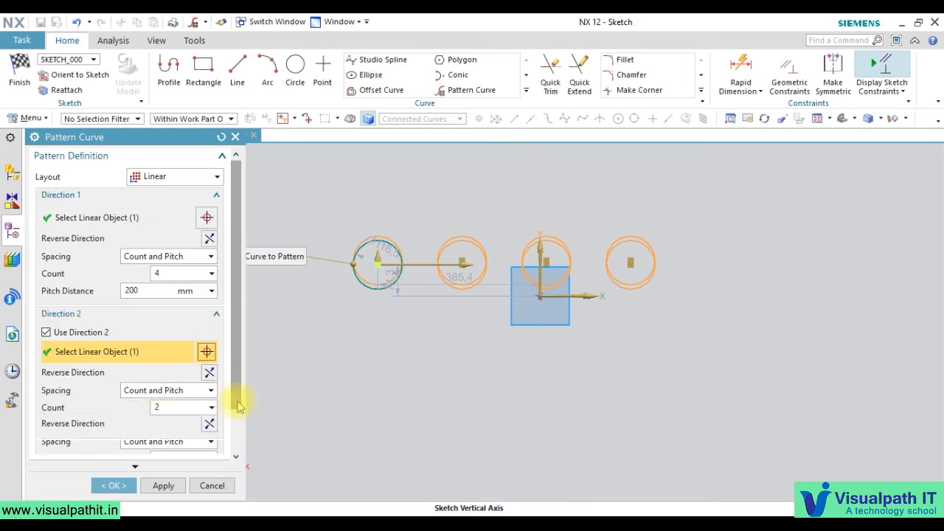
double_click(166, 408)
type("4")
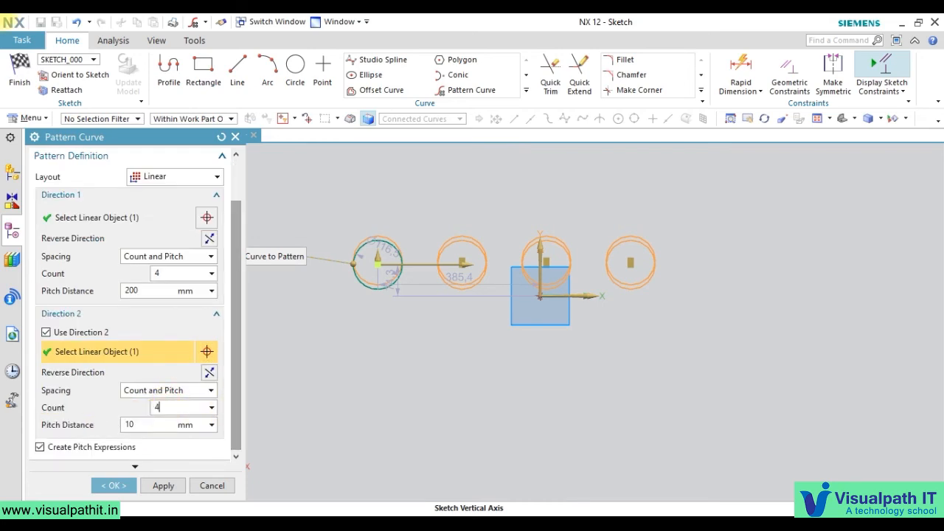
double_click(151, 426)
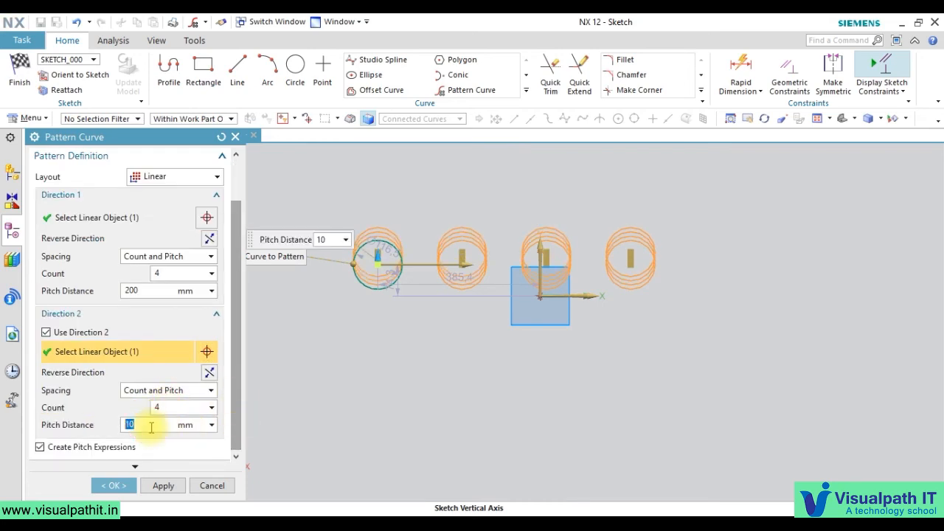
type("200")
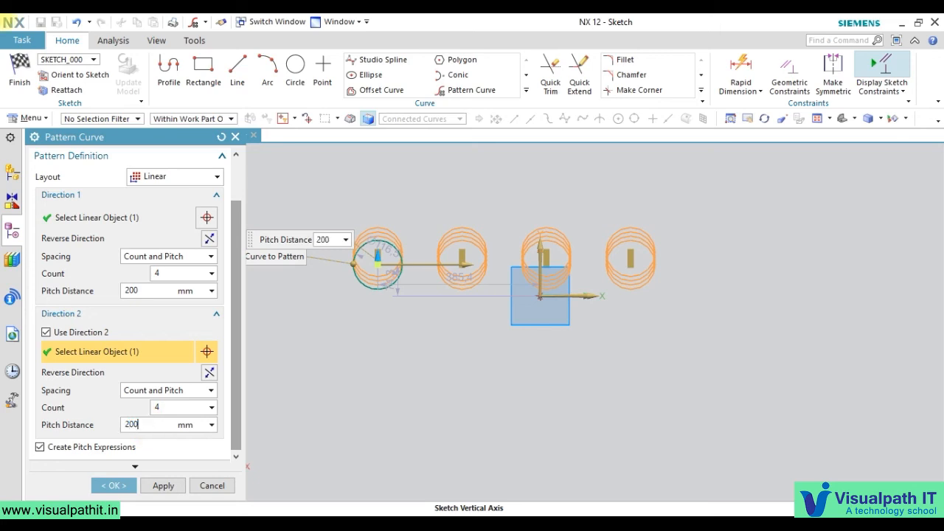
key("Return")
scroll(450, 425, "down", 1)
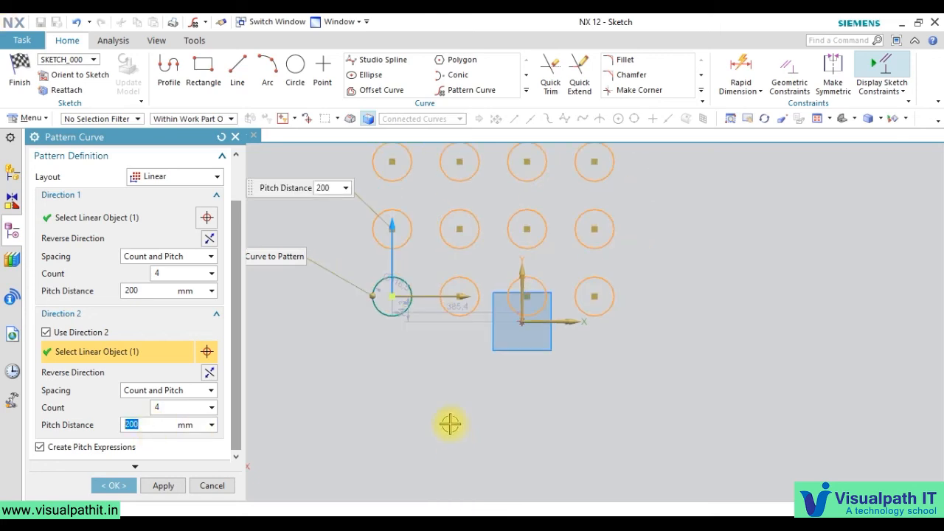
scroll(451, 306, "down", 2)
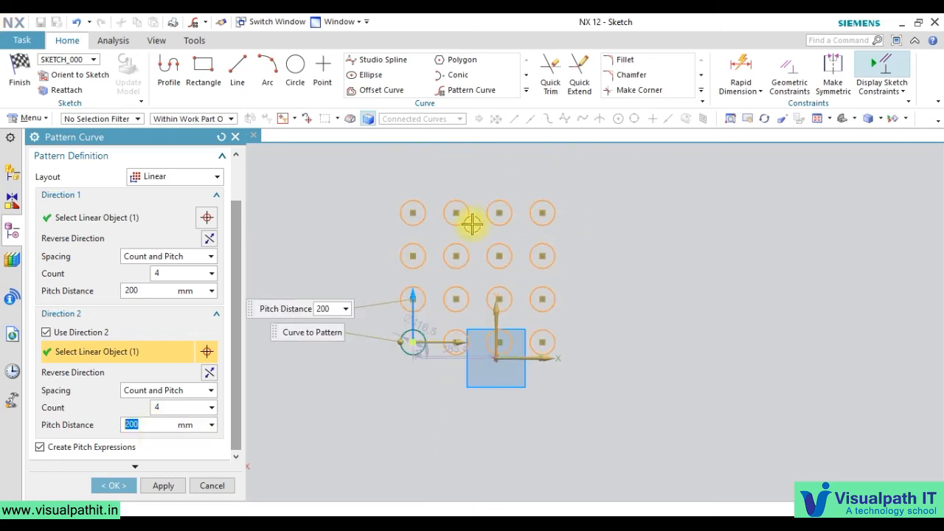
- Switch the Direction 2 spacing to Pitch and Span and set the span distance to 800 mm
left_click(211, 392)
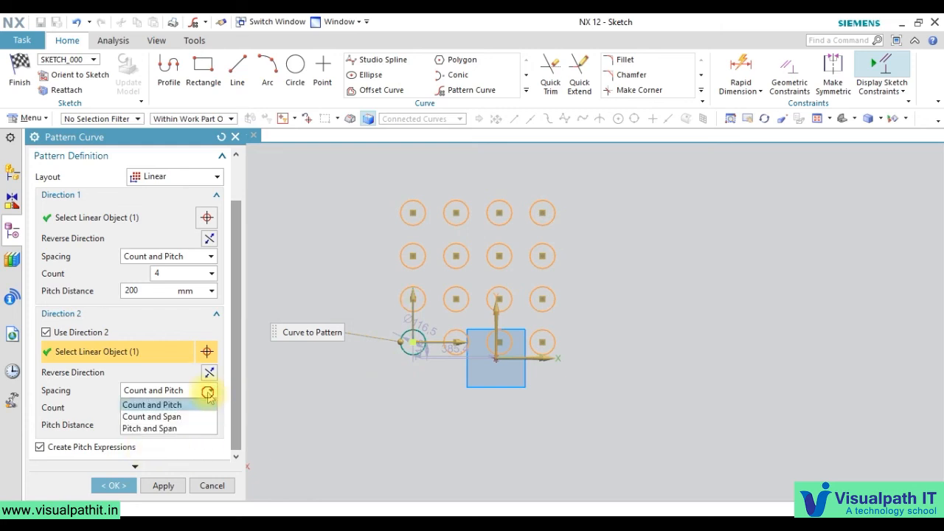
left_click(185, 430)
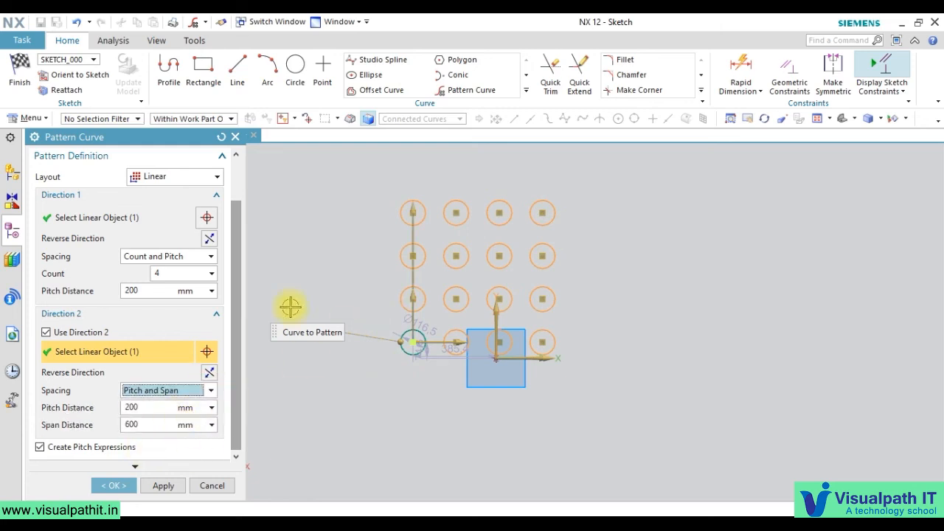
left_click(146, 424)
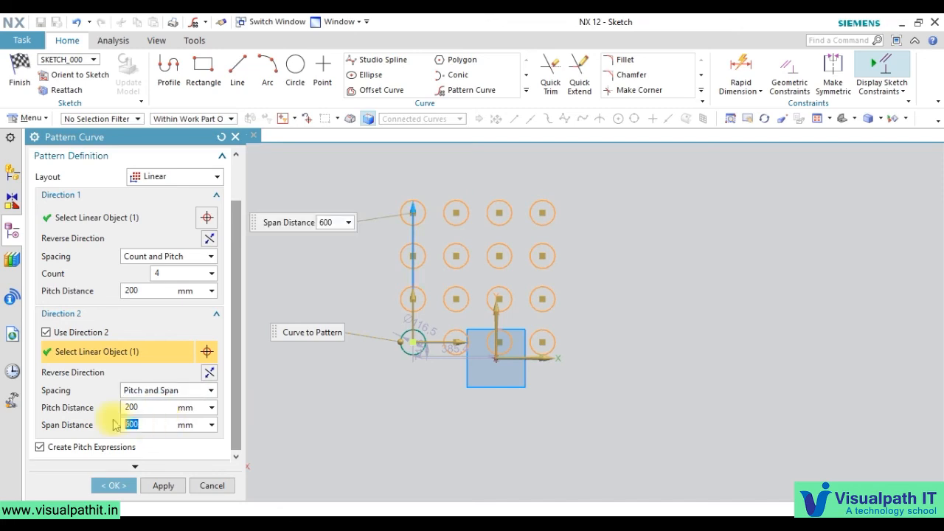
type("800")
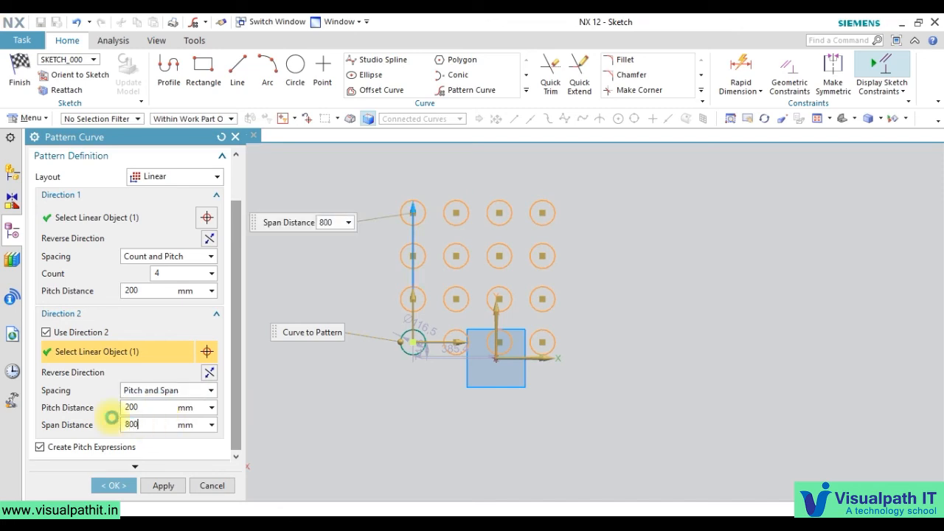
key("Return")
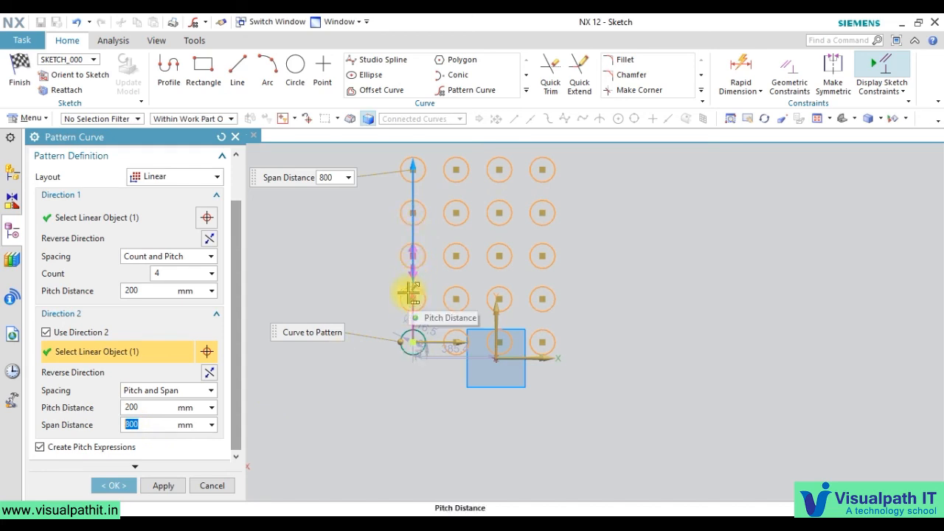
- Try a Direction 2 span distance of 500 mm and set it to 600 mm
type("50")
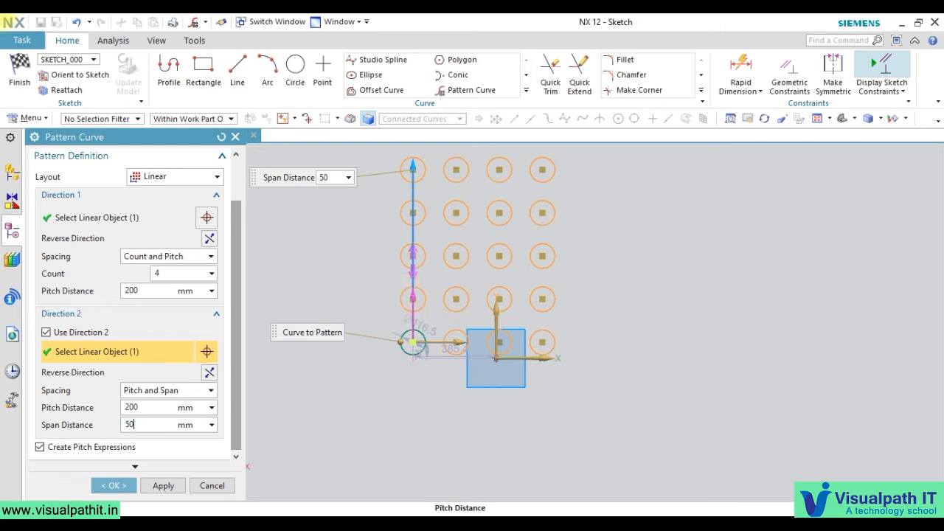
type("0")
key("Return")
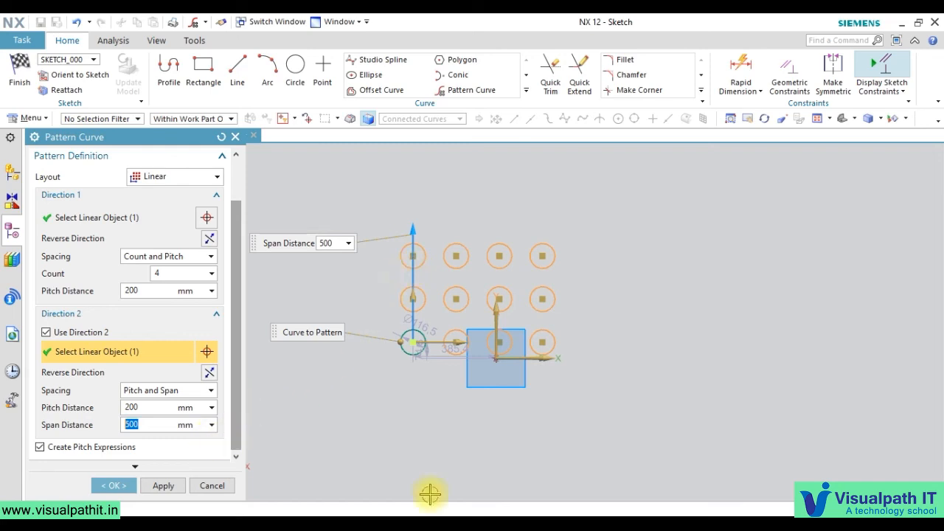
type("6")
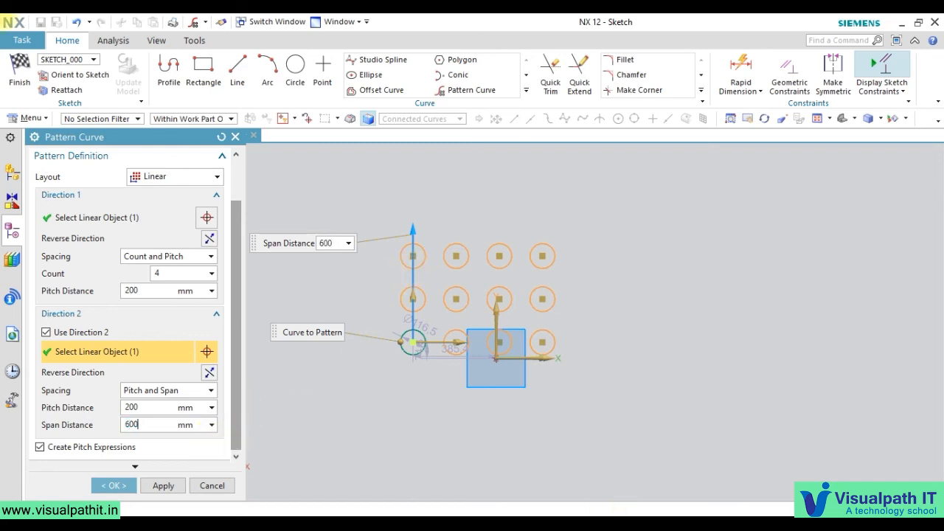
key("Return")
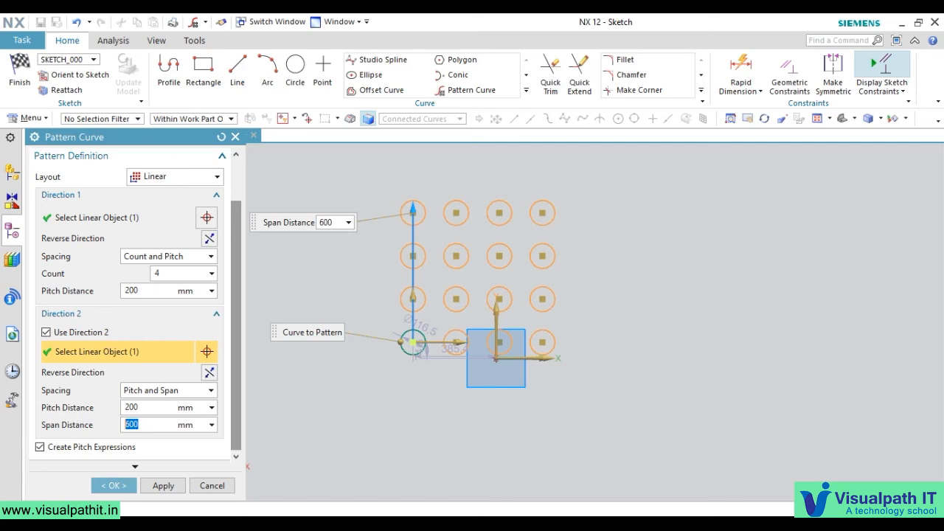
- Toggle Create Pitch Expressions off and back on, and create the circle pattern
left_click(90, 447)
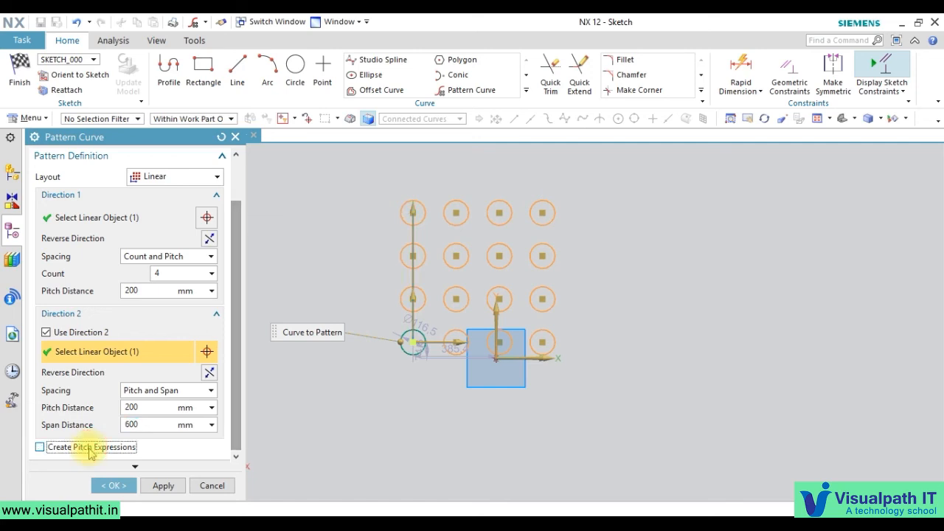
left_click(90, 447)
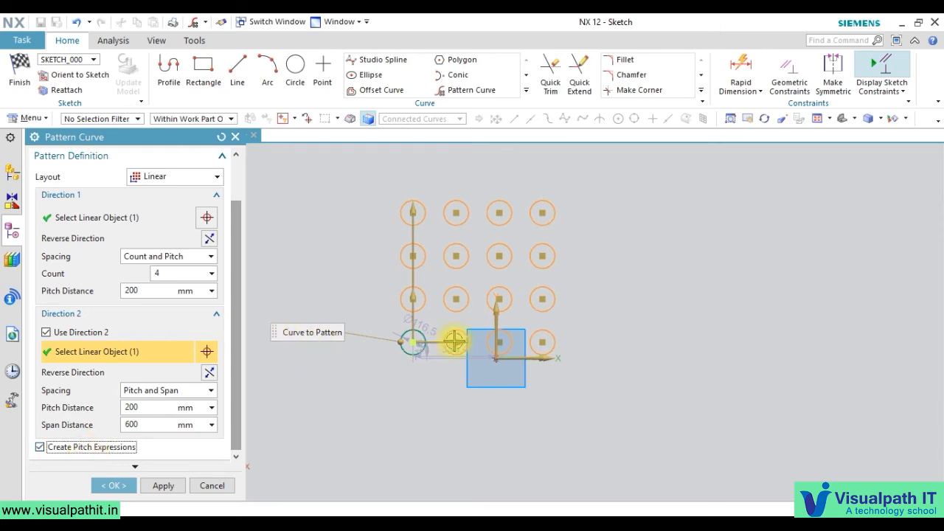
left_click(107, 486)
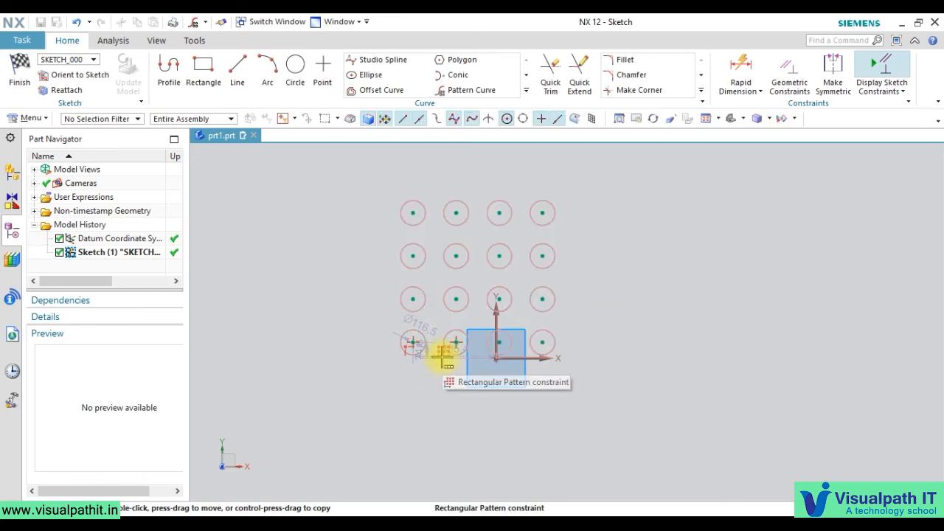
- Examine the Rectangular Pattern constraint beside the original circle, and select SKETCH_000 from the overlapping objects there
left_click(443, 356)
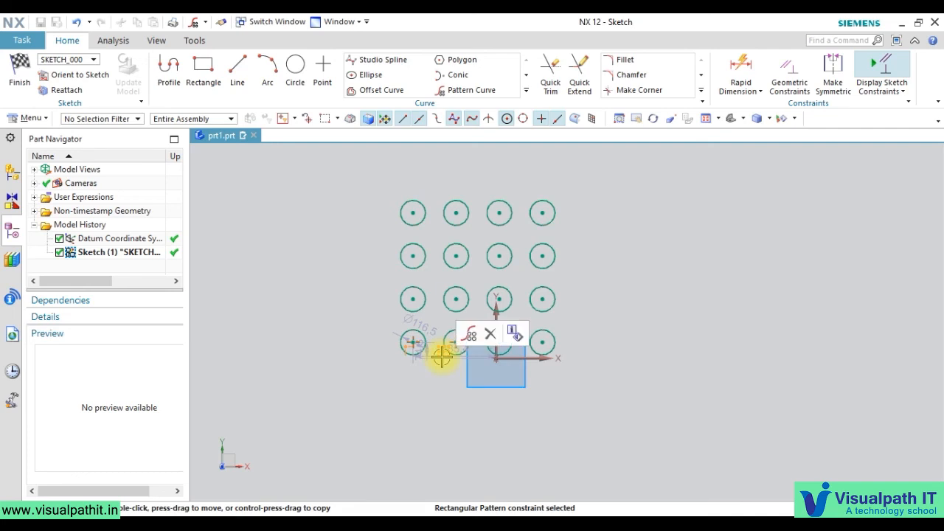
key("Escape")
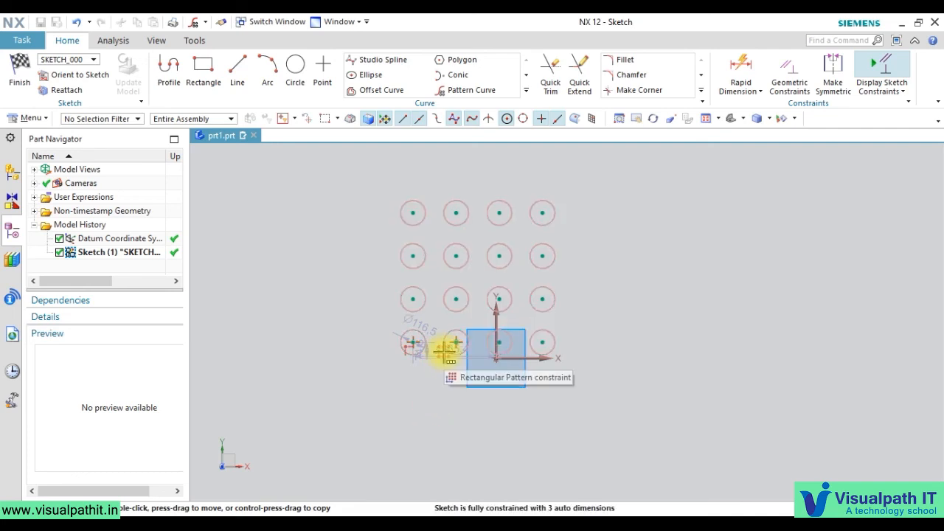
left_click(442, 355)
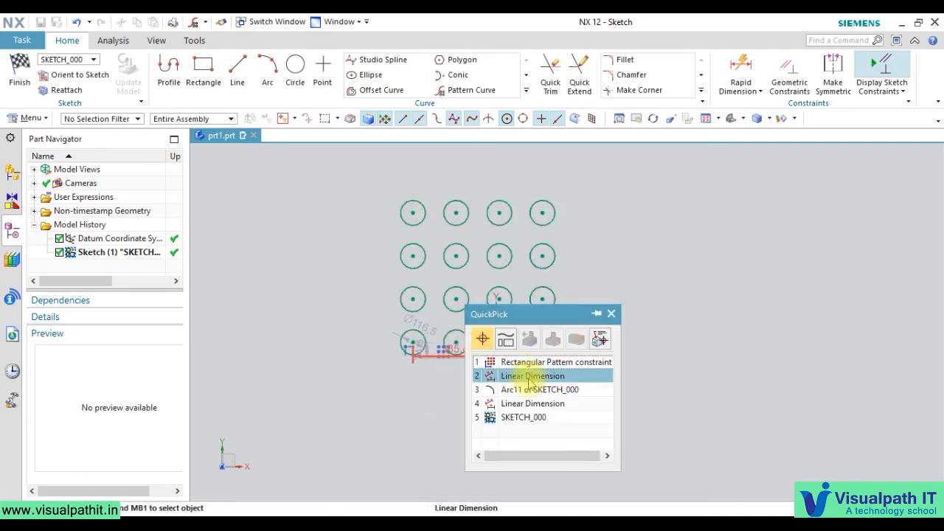
left_click(573, 419)
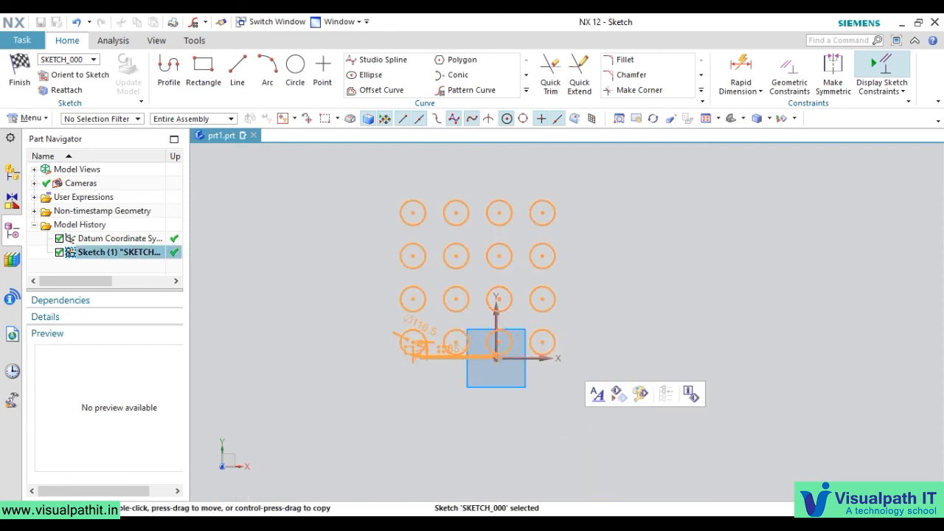
- Widen the Part Navigator and look at the commands available for the sketch in the model history
left_click(241, 254)
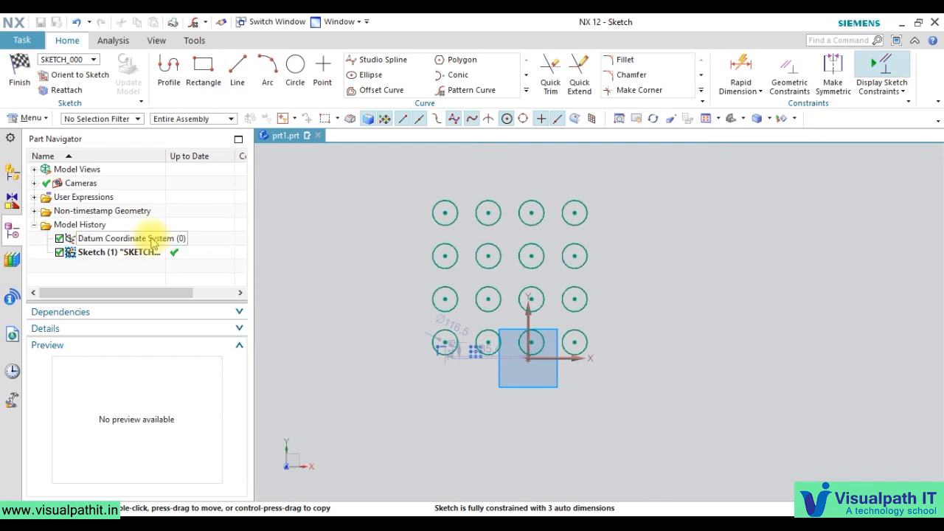
left_click(104, 254)
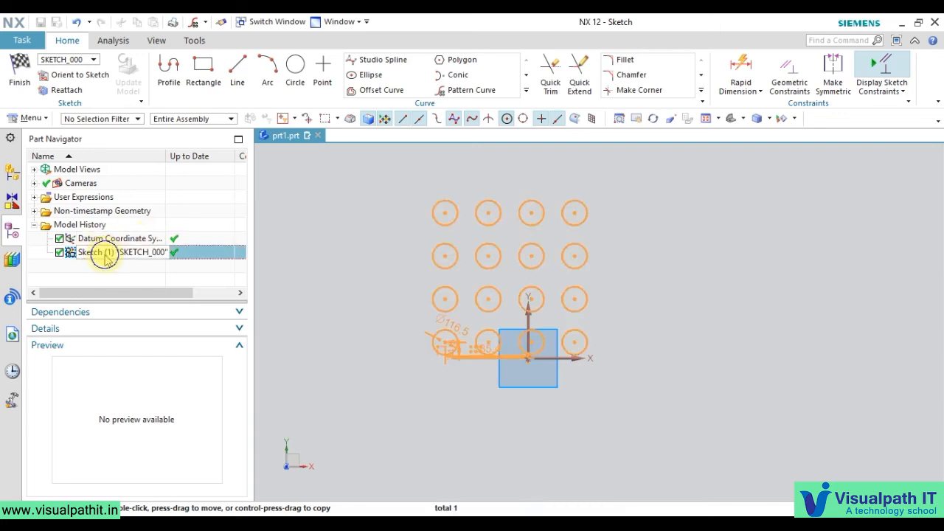
right_click(105, 257)
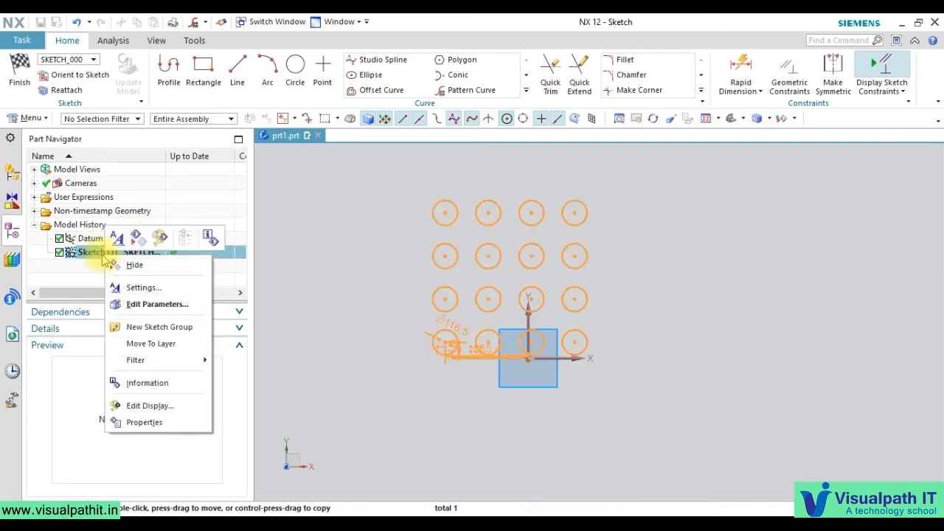
- Delete all the patterned circles together with their dimensions
left_click(441, 201)
mouse_move(384, 186)
left_mouse_down()
mouse_move(459, 332)
mouse_move(649, 403)
mouse_move(628, 403)
mouse_move(398, 236)
mouse_move(374, 184)
left_mouse_up()
left_click(649, 402)
key("Delete")
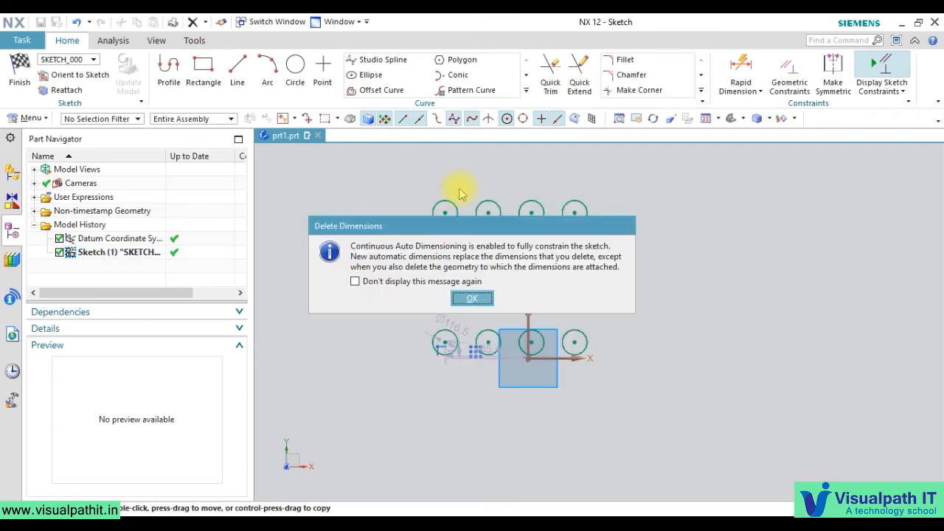
left_click(479, 298)
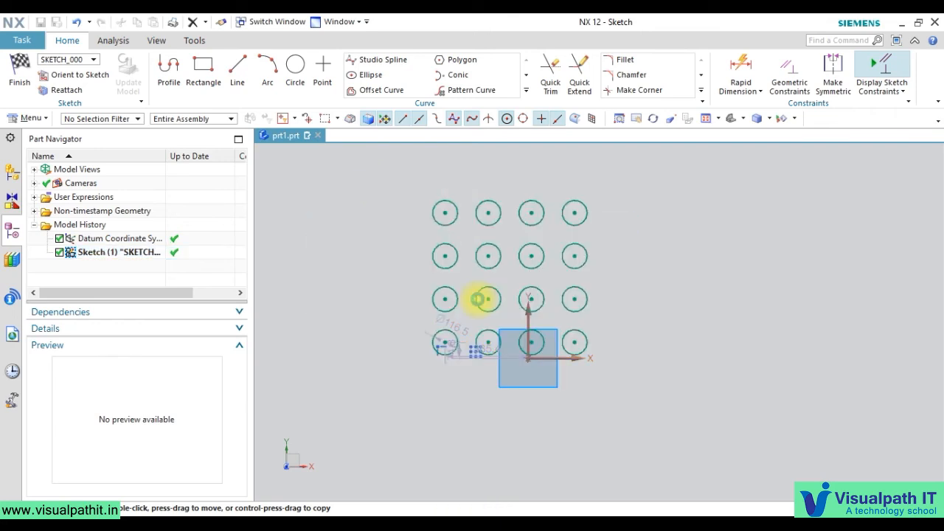
- Sketch a circle about 768.4 mm in diameter, centred about 449.5 mm horizontally and 542.7 mm vertically from the origin in the upper-left quadrant
key("o")
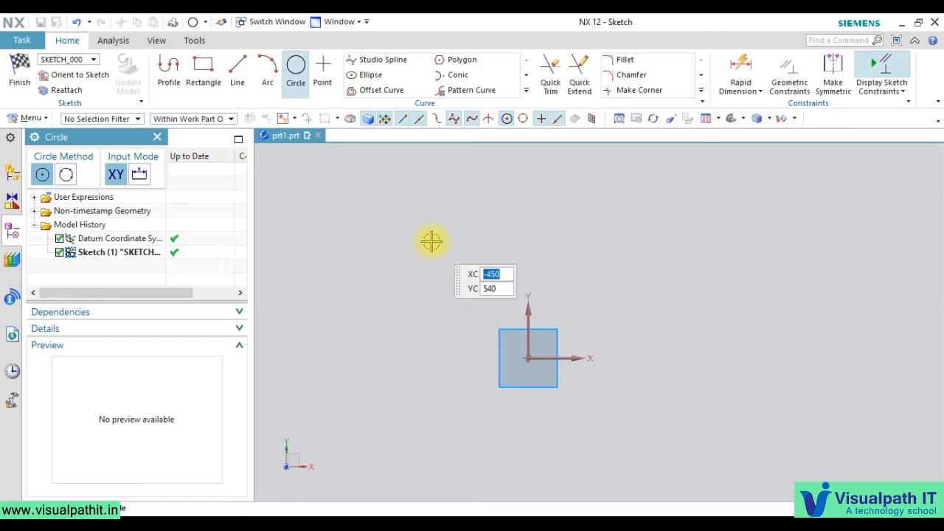
left_click(432, 242)
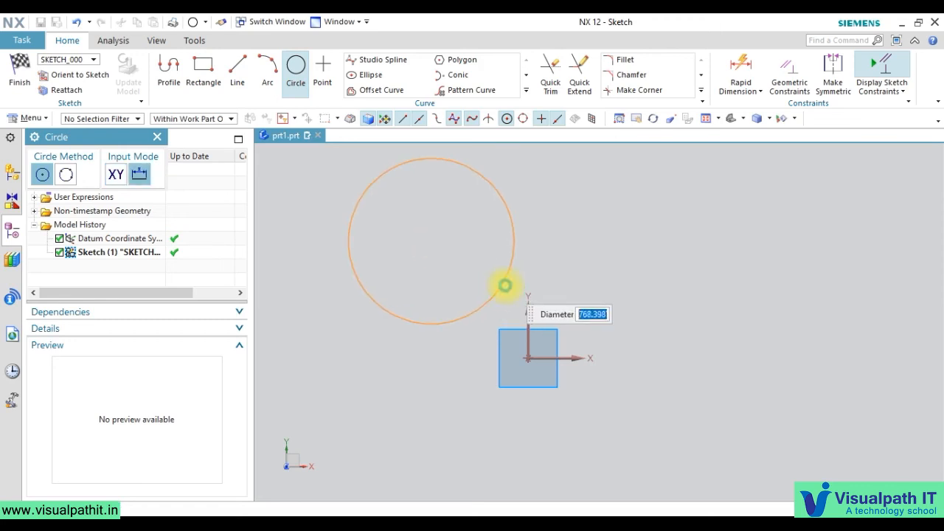
left_click(506, 285)
key("Escape")
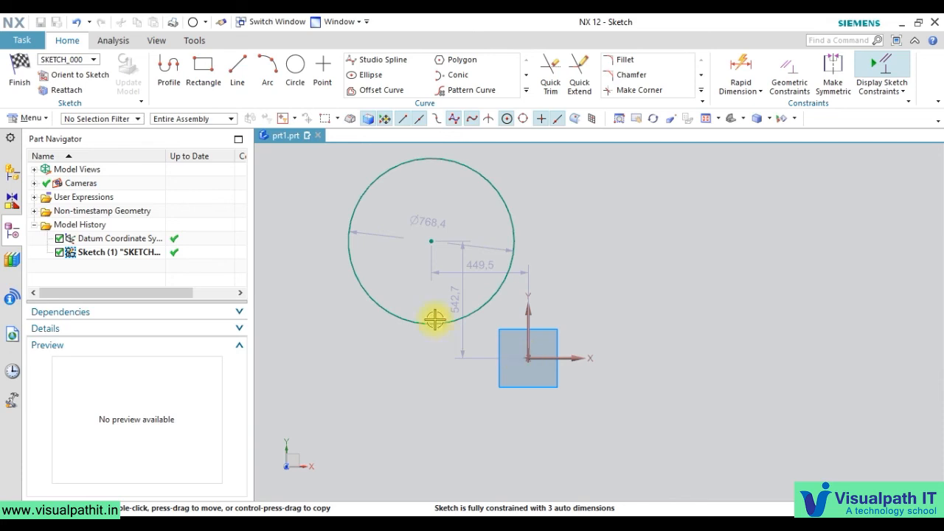
scroll(546, 354, "up", 2)
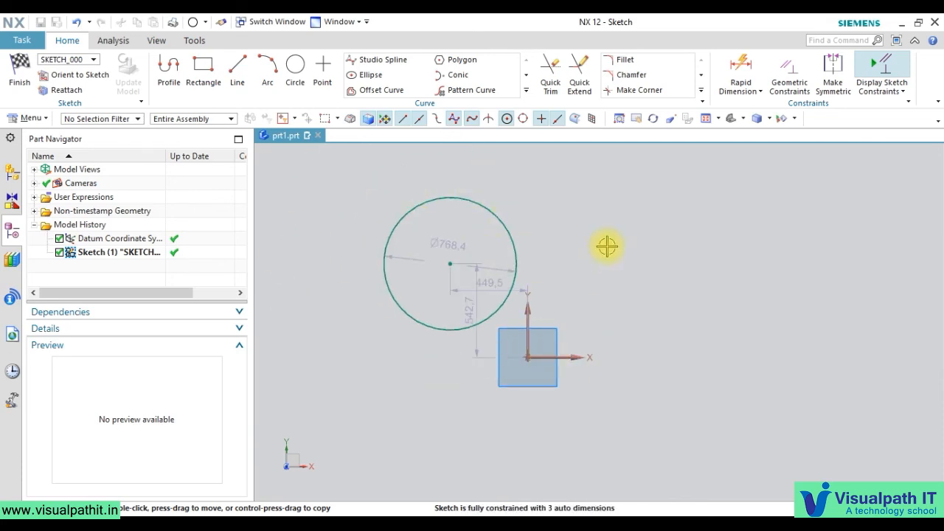
- Sketch a small circle about 129.4 mm in diameter, about 259.1 mm right of and 495 mm above the large circle's centre
left_click(291, 74)
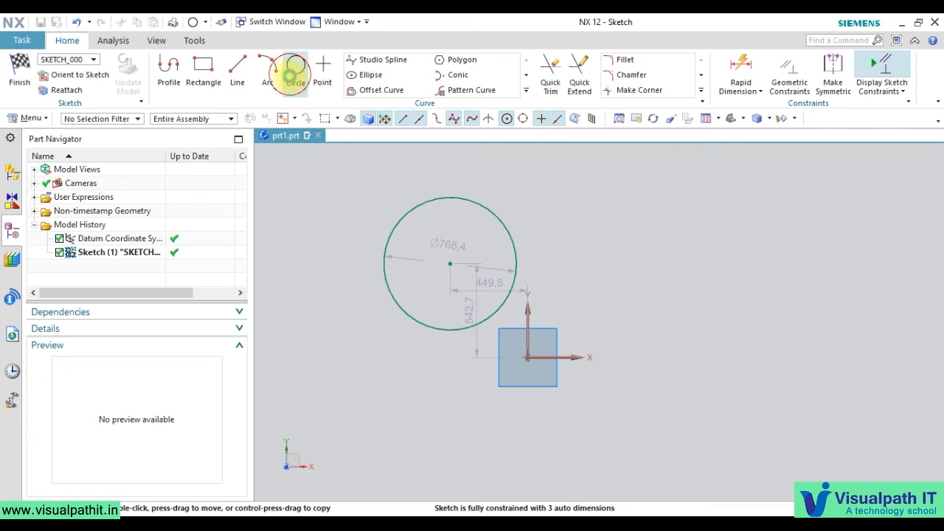
left_click(495, 181)
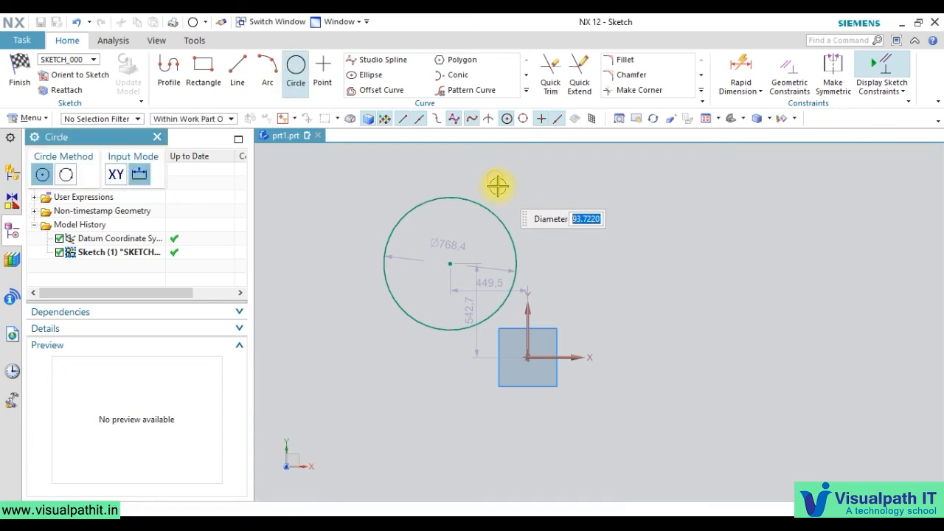
left_click(498, 187)
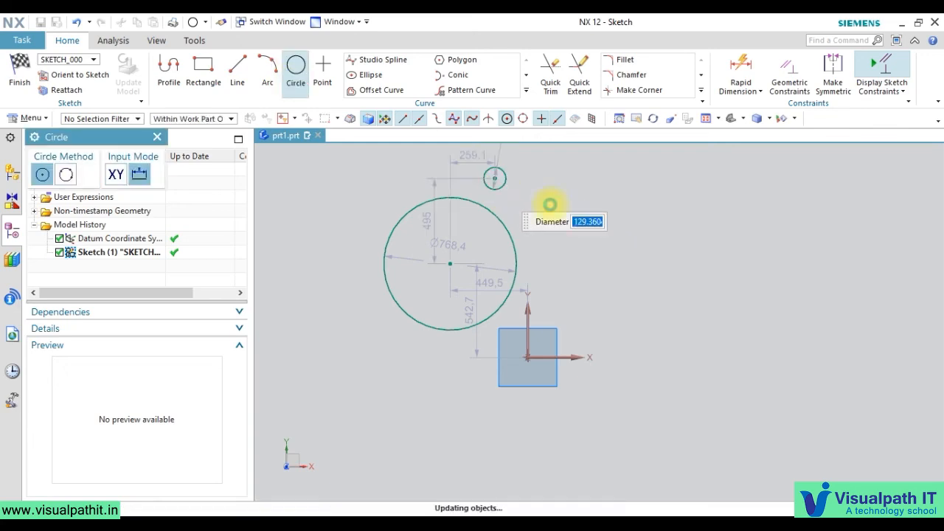
key("Escape")
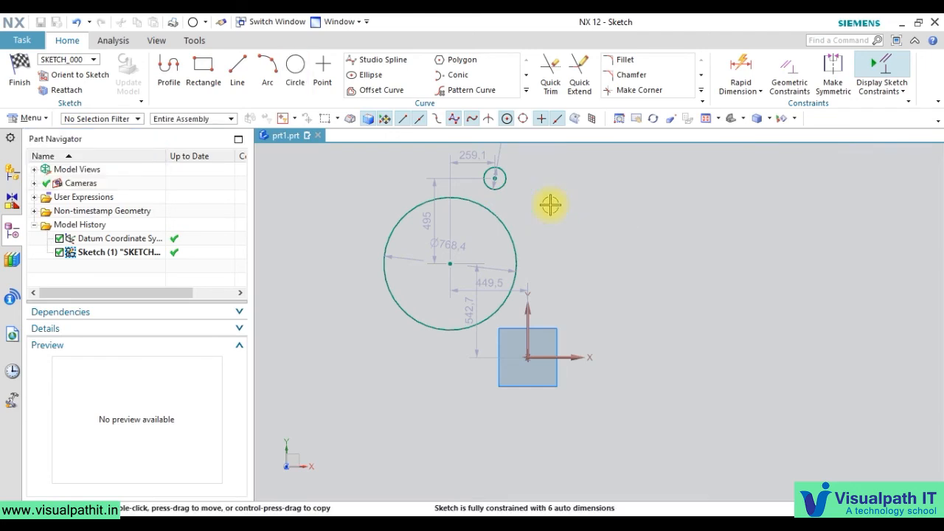
- Start a Pattern Curve with the Circular layout and use the large circle's centre as the rotation point
left_click(480, 92)
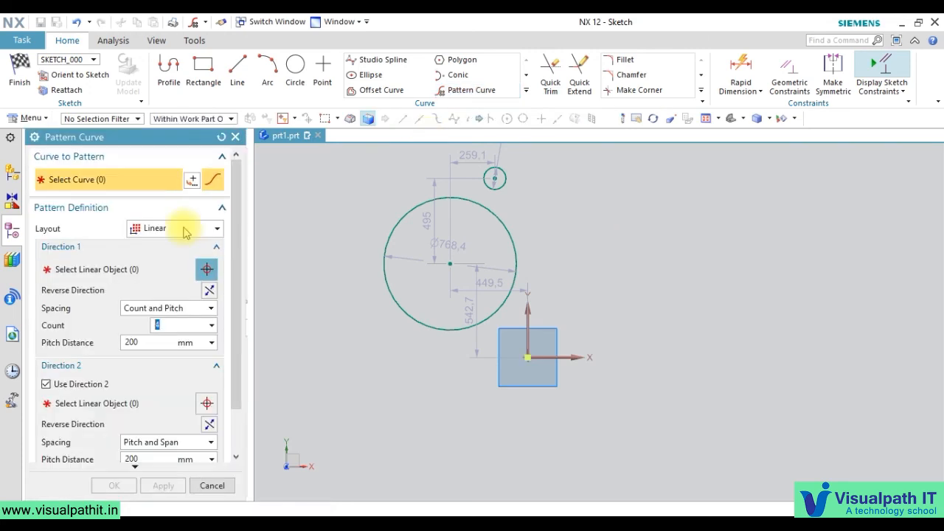
left_click(217, 230)
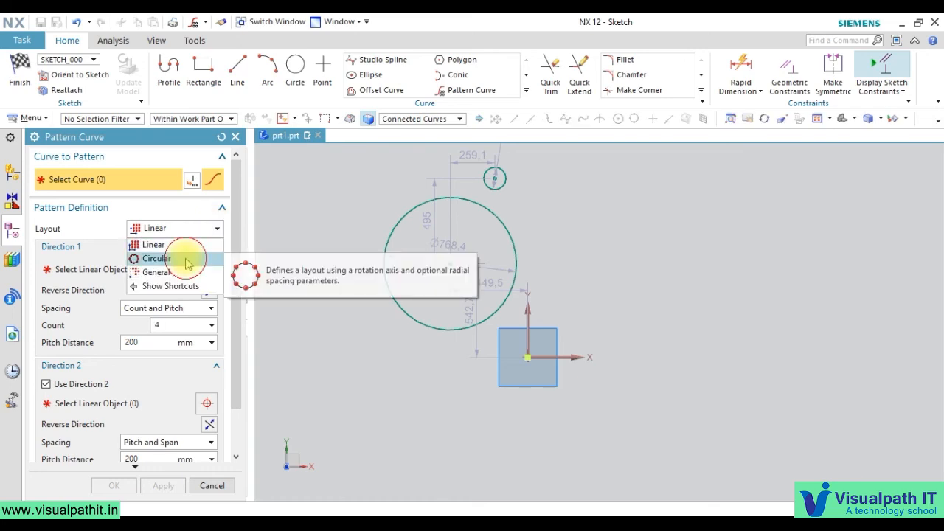
left_click(187, 260)
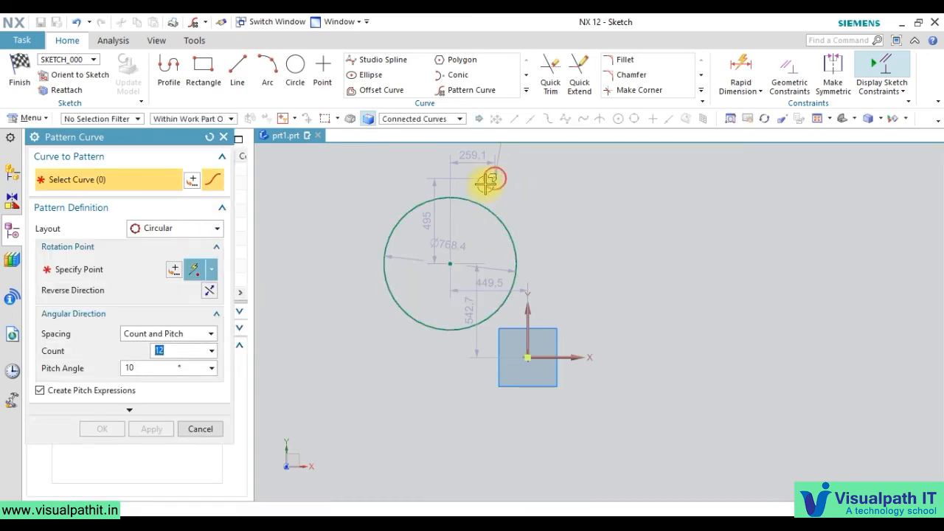
left_click(196, 273)
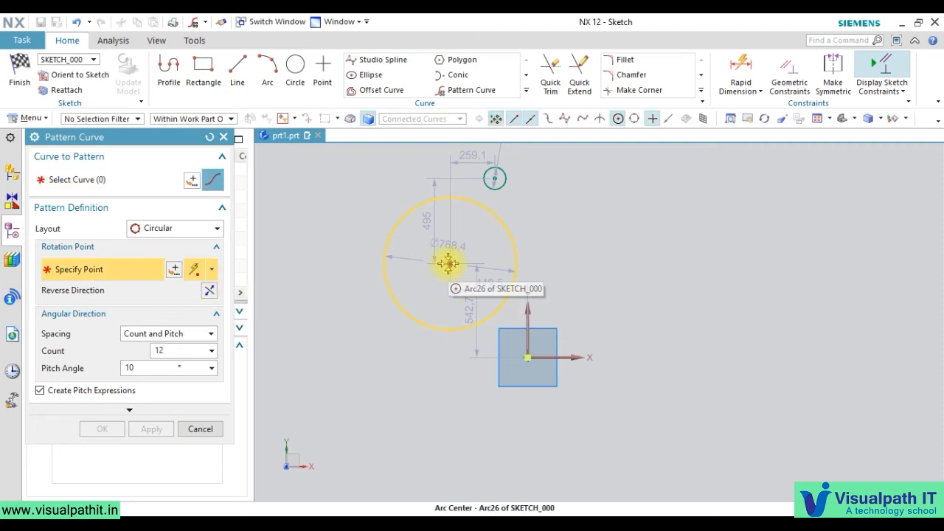
left_click(449, 263)
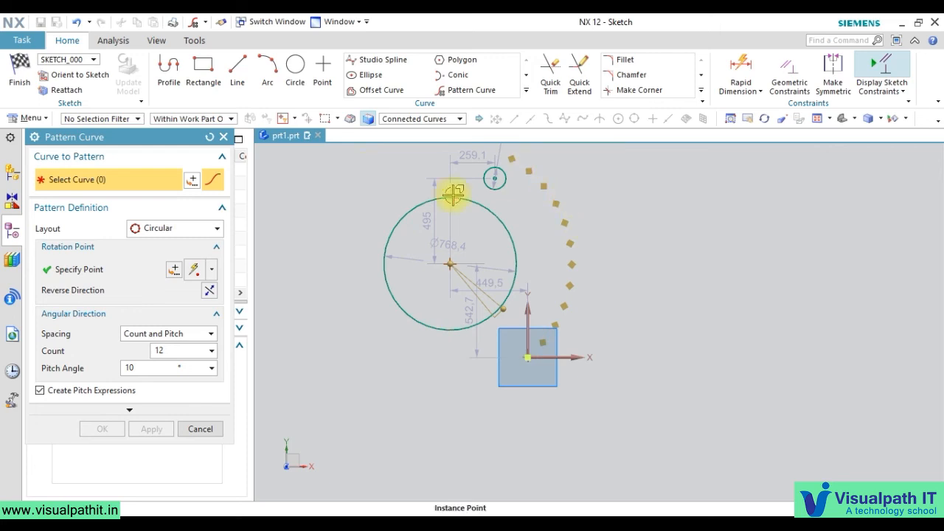
- Set the circular pattern's count to 15
double_click(168, 350)
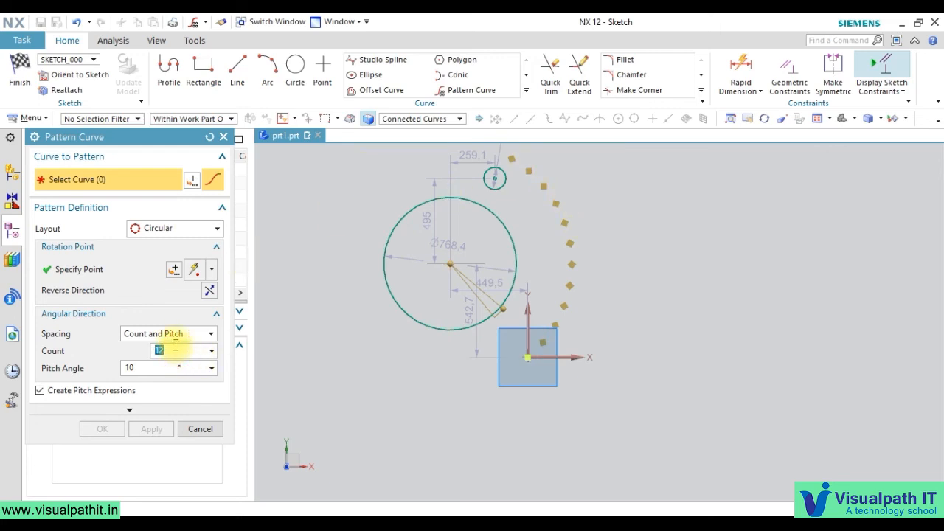
type("1")
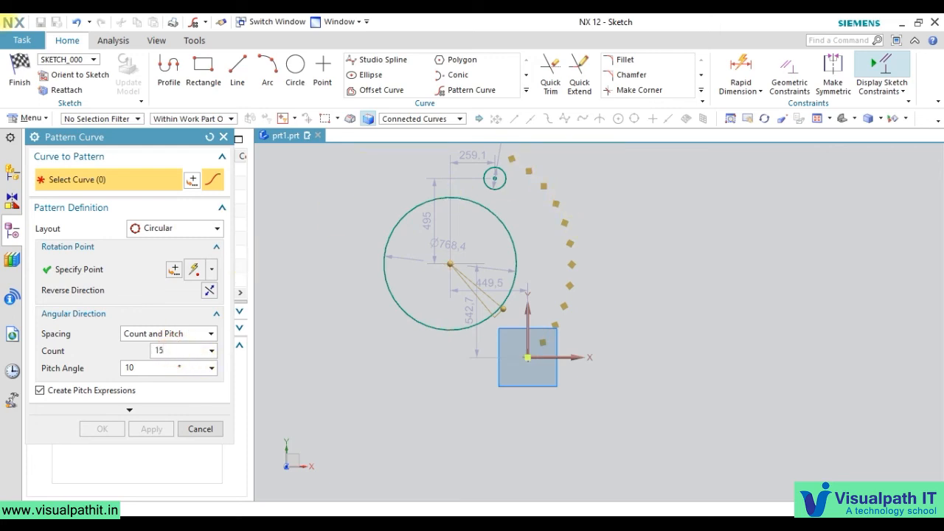
key("Return")
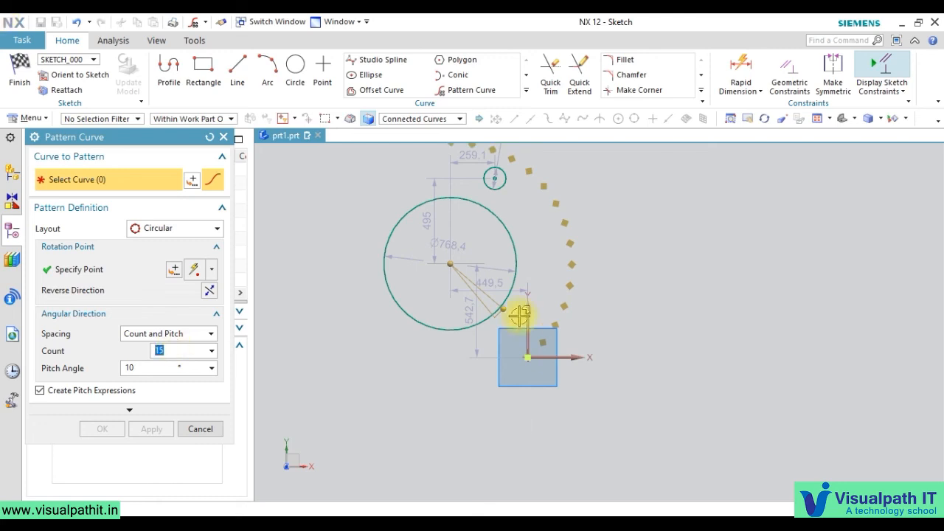
scroll(589, 396, "down", 2)
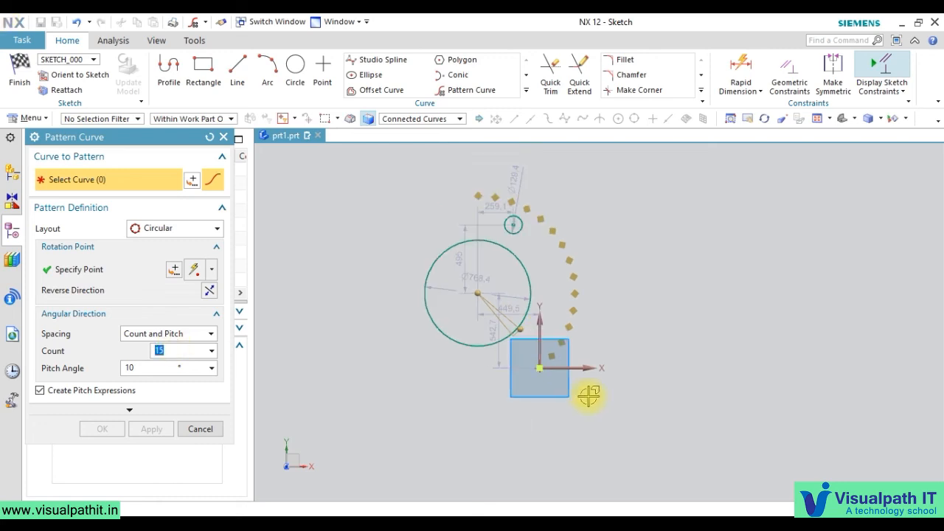
- Try Pitch and Span spacing, then switch to Count and Span with a span angle of 360°
left_click(212, 335)
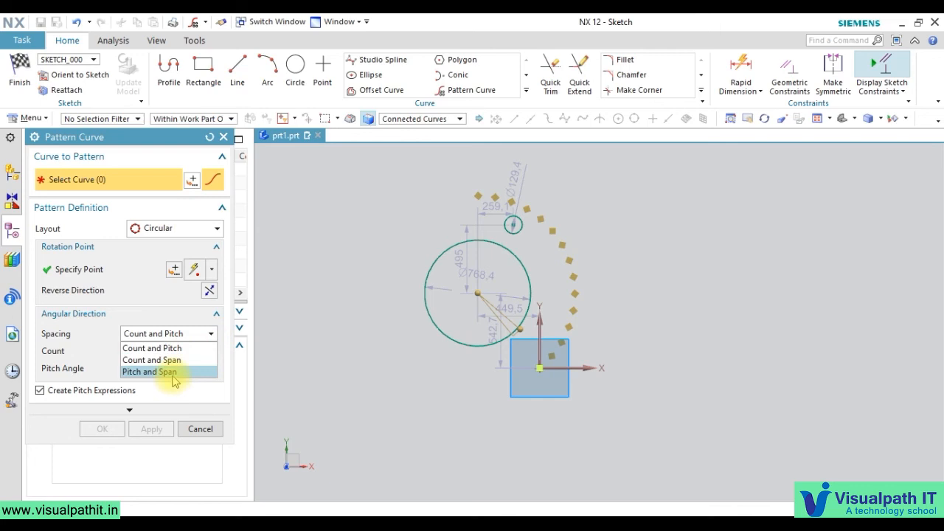
left_click(174, 372)
left_click(211, 333)
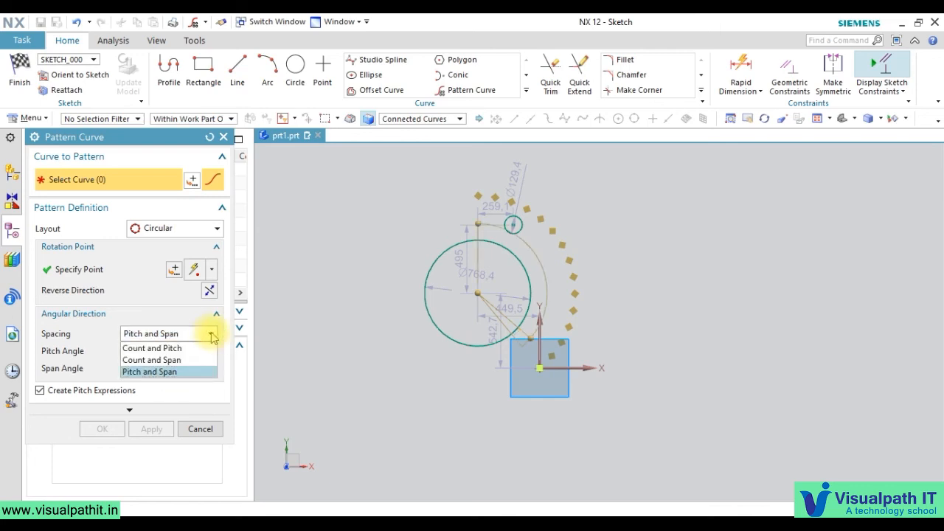
left_click(195, 360)
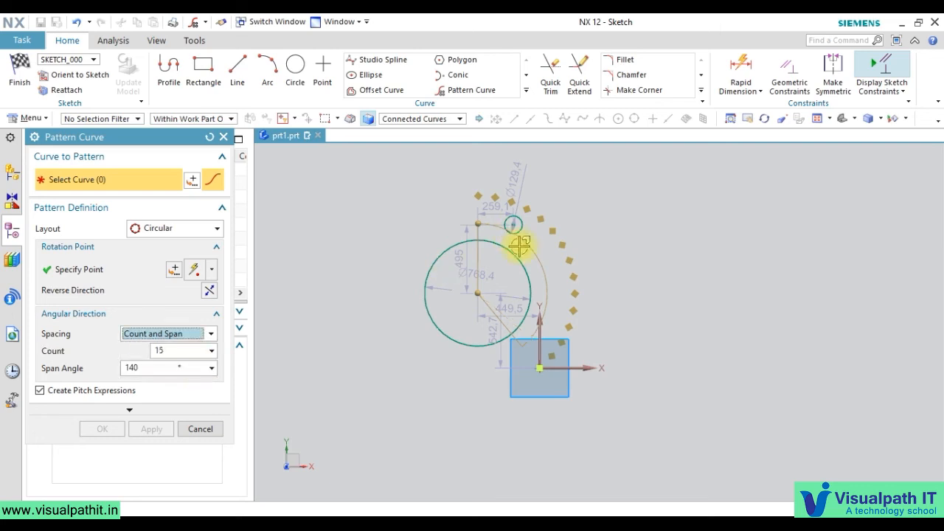
left_click(146, 368)
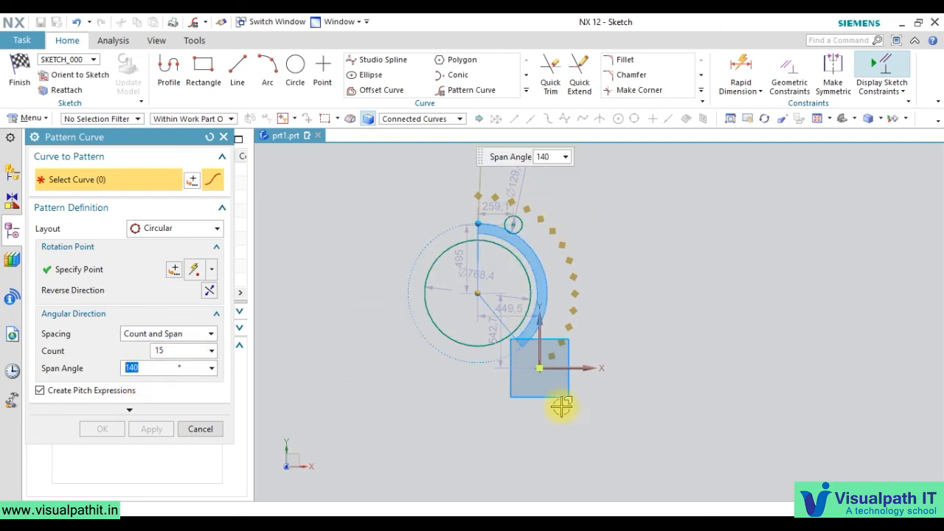
type("360")
key("Return")
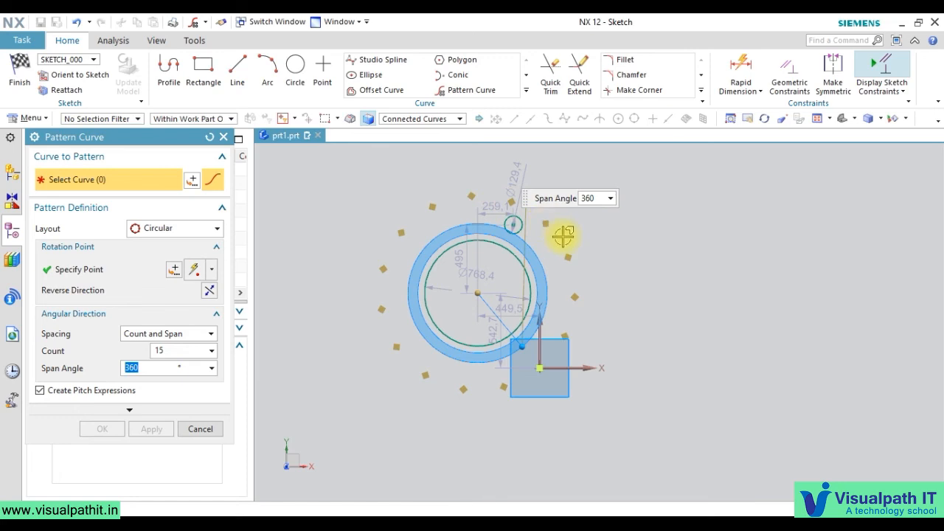
- Change the angular spacing to Count and Pitch with a pitch angle of 20°
left_click(193, 337)
left_click(194, 346)
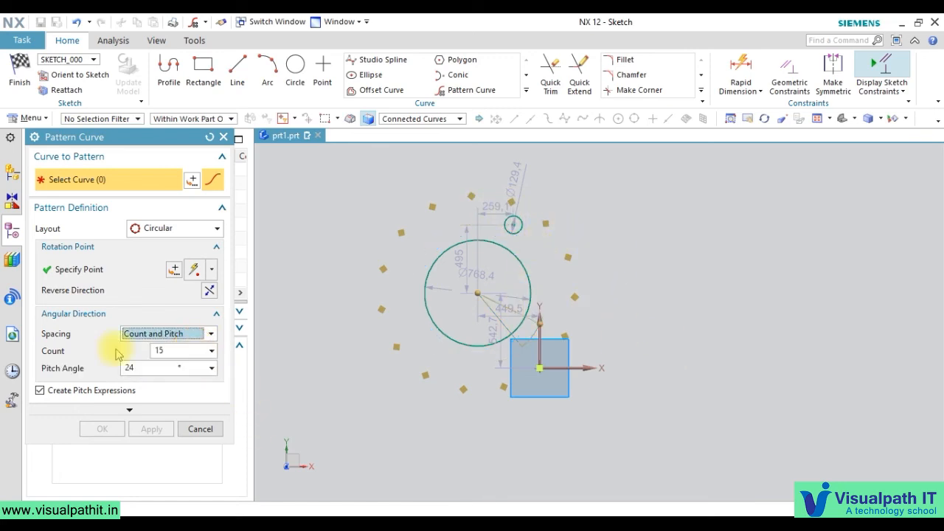
left_click(144, 367)
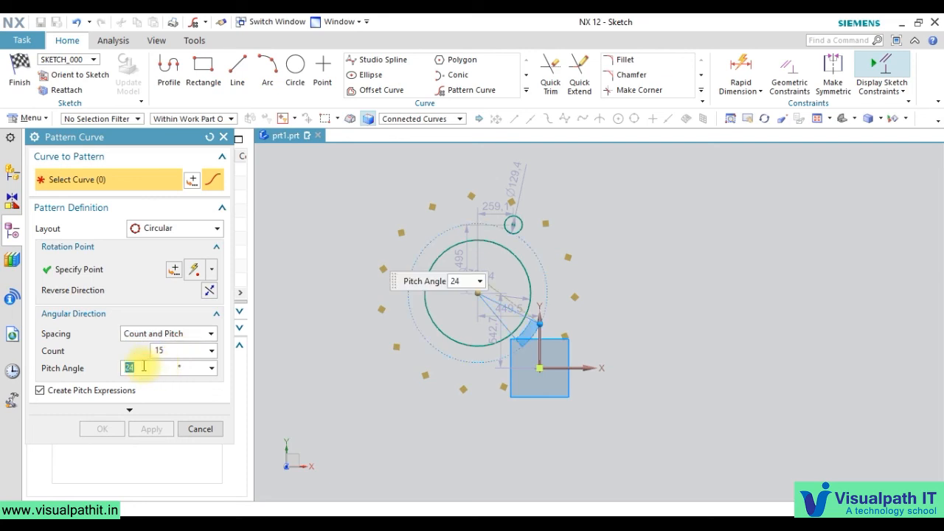
type("20")
key("Return")
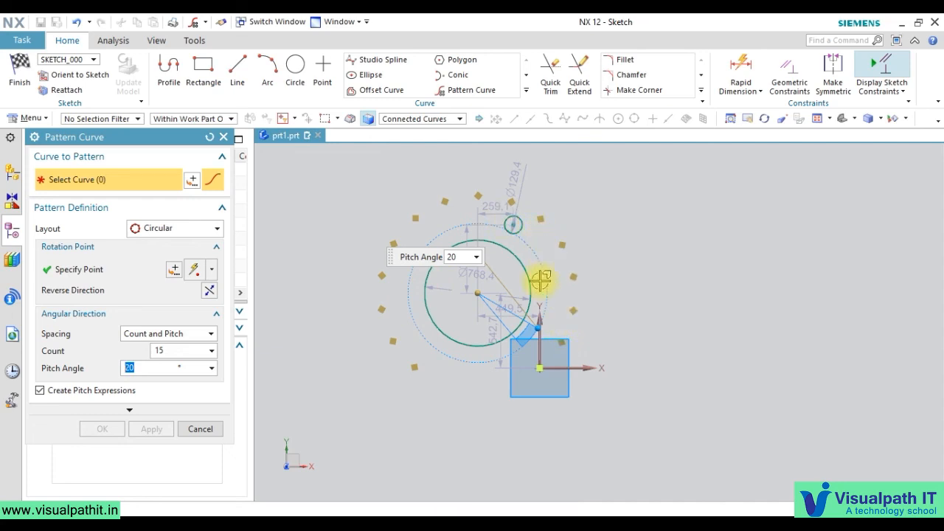
- Return the angular spacing to Count and Span and set the span angle to 360°
left_click(211, 333)
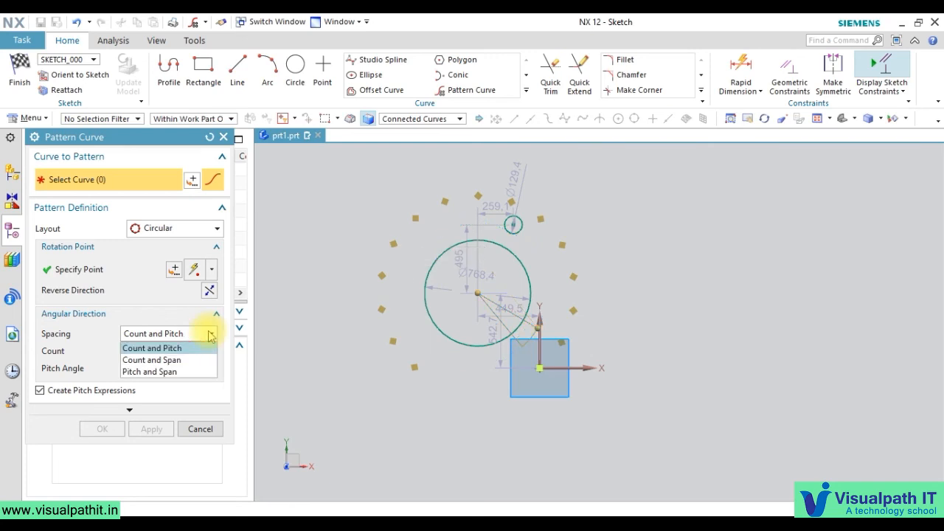
left_click(181, 360)
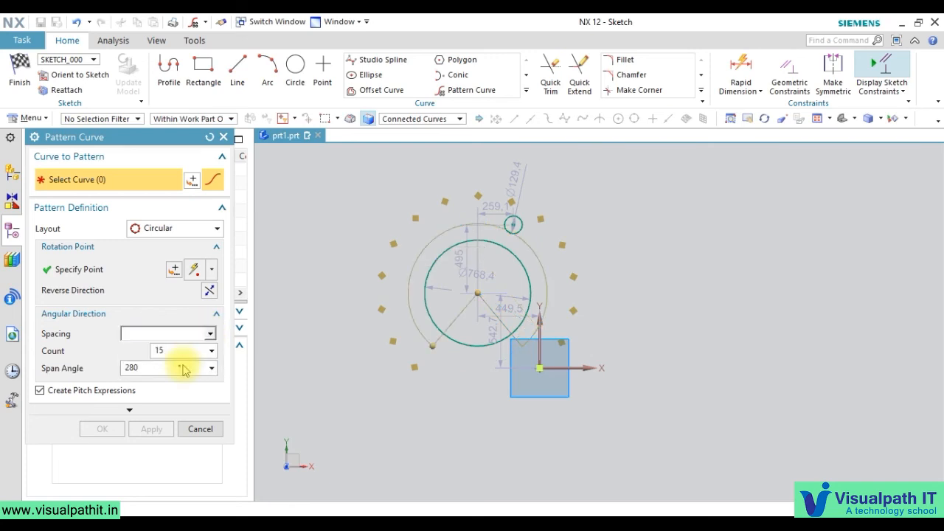
left_click(177, 367)
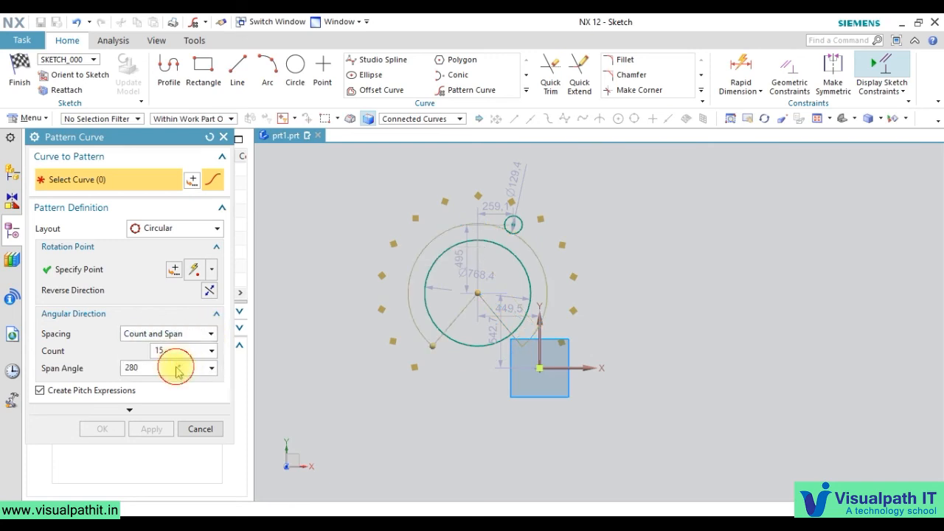
left_click_drag(174, 368, 126, 367)
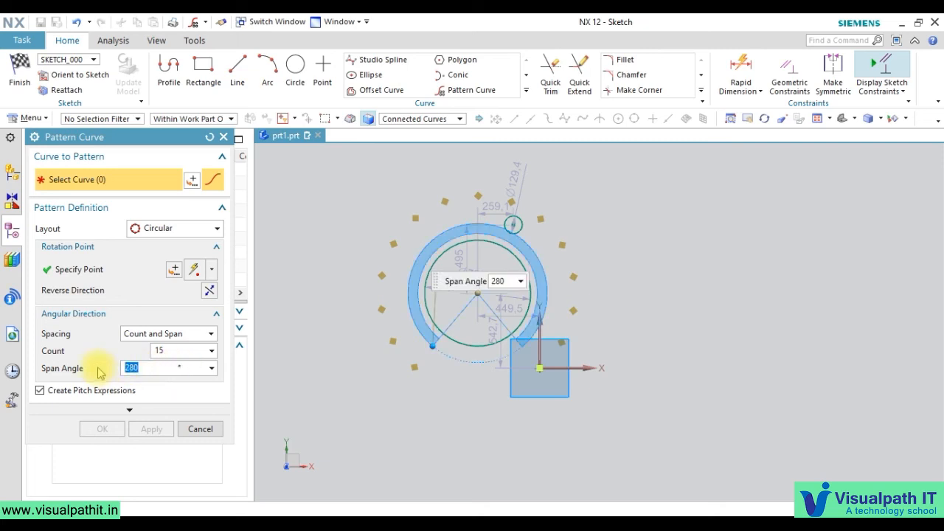
type("360")
key("Return")
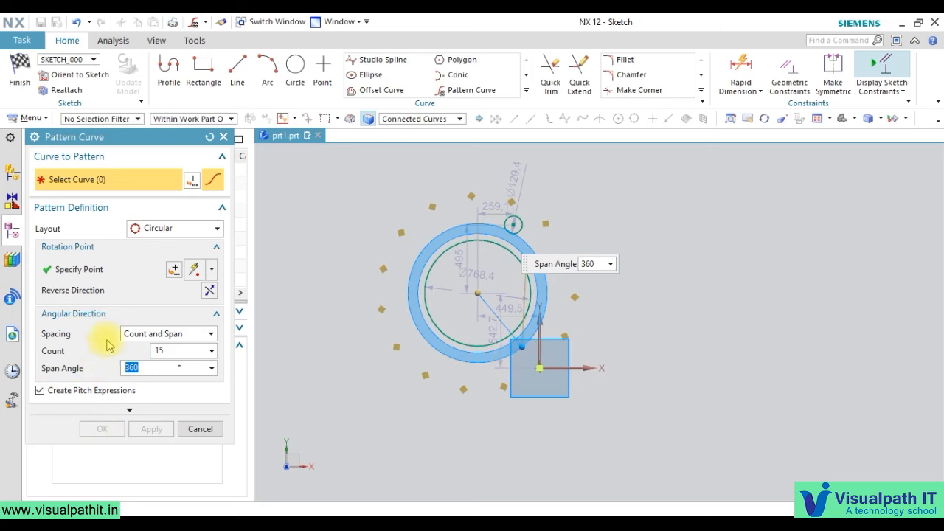
left_click(373, 398)
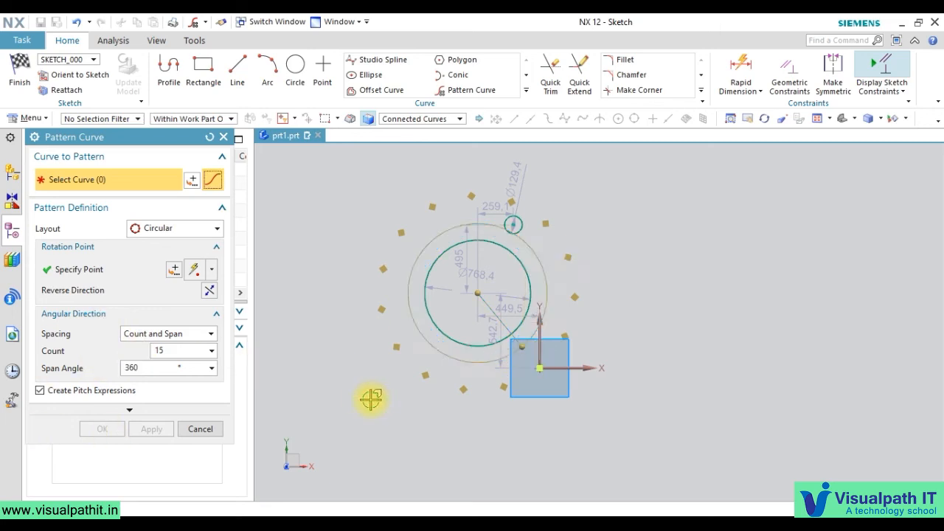
- Toggle Create Pitch Expressions off and back on, and set the circular pattern's span angle to 300°
left_click(96, 390)
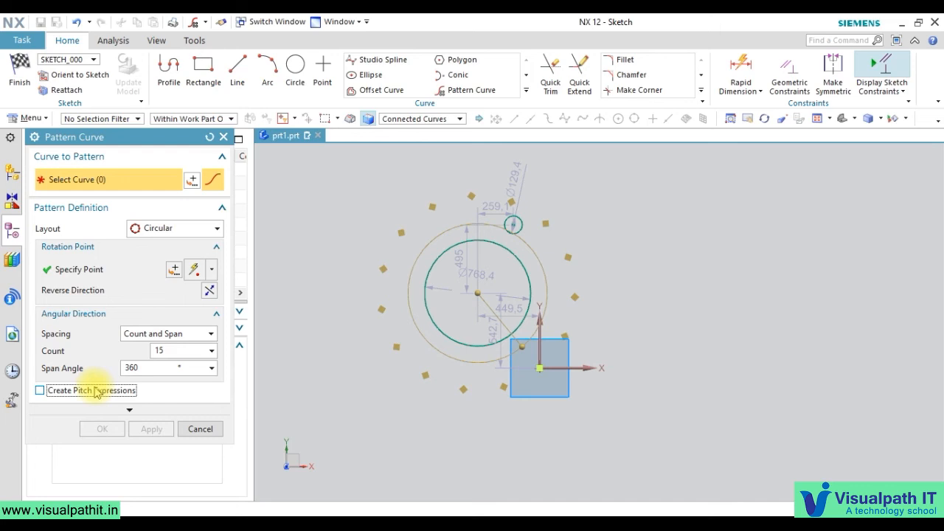
left_click(96, 390)
left_click(128, 410)
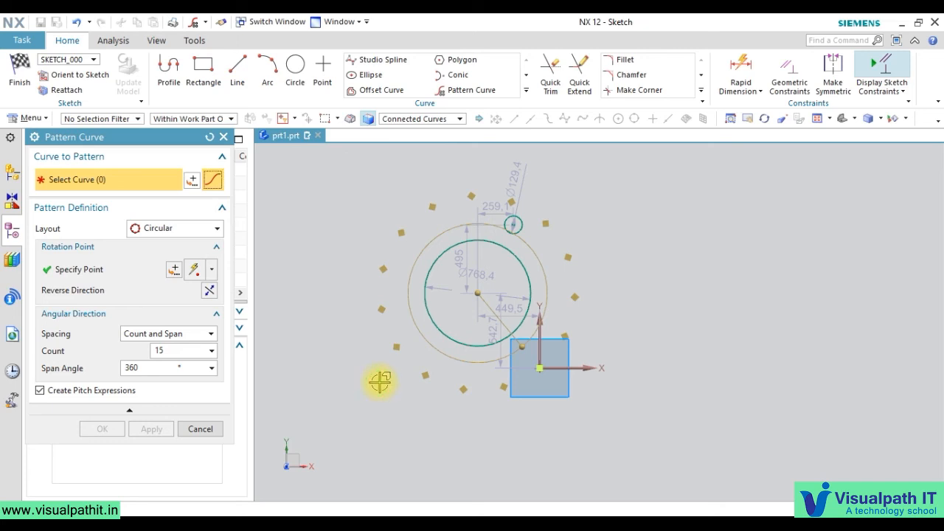
left_click(154, 368)
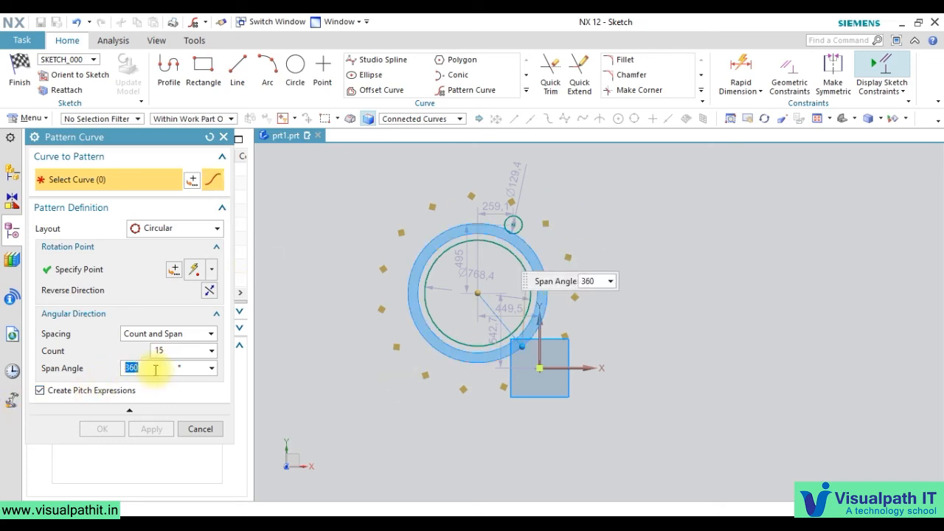
type("30")
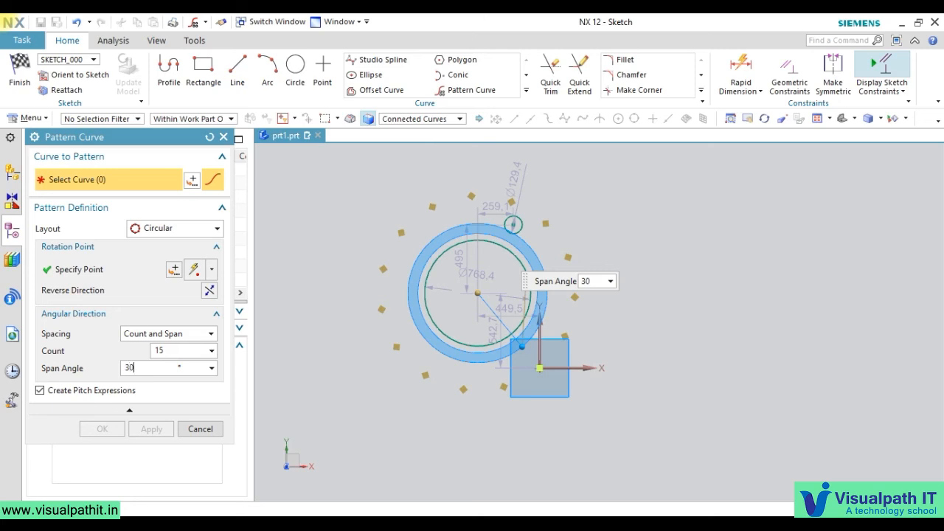
type("0")
key("Return")
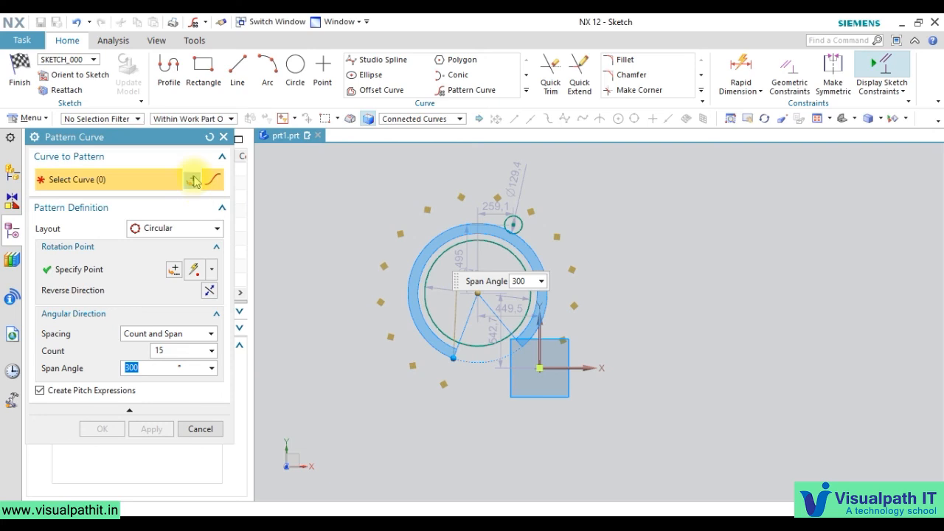
- Turn off Create Pitch Expressions and leave Pattern Curve without creating the circular pattern
left_click(110, 391)
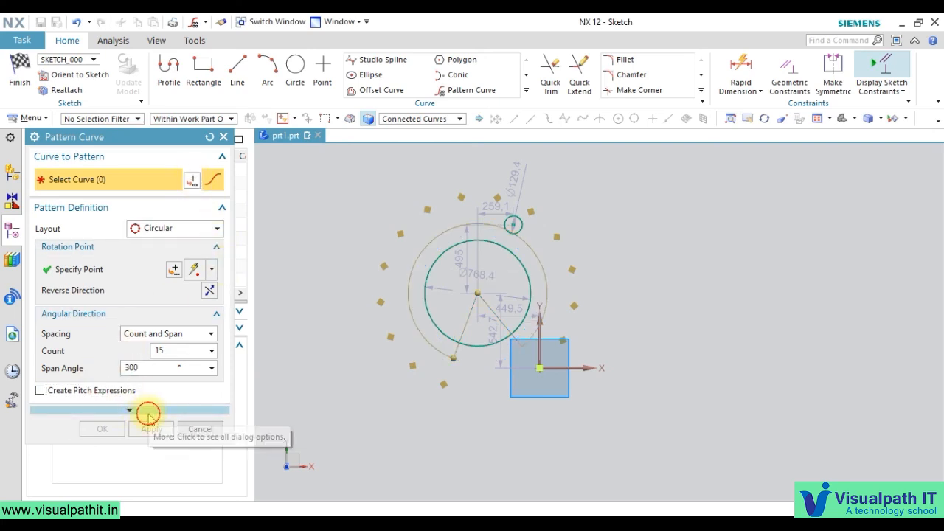
left_click(705, 301)
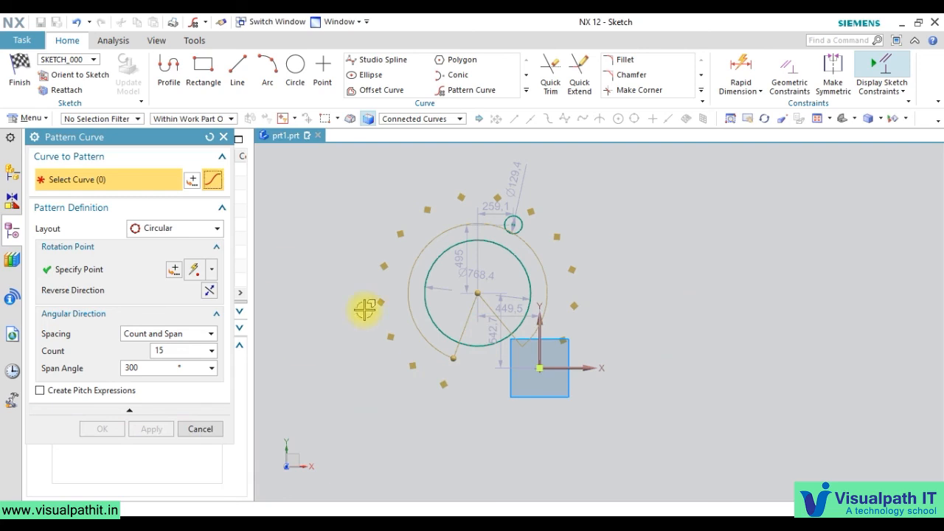
key("Escape")
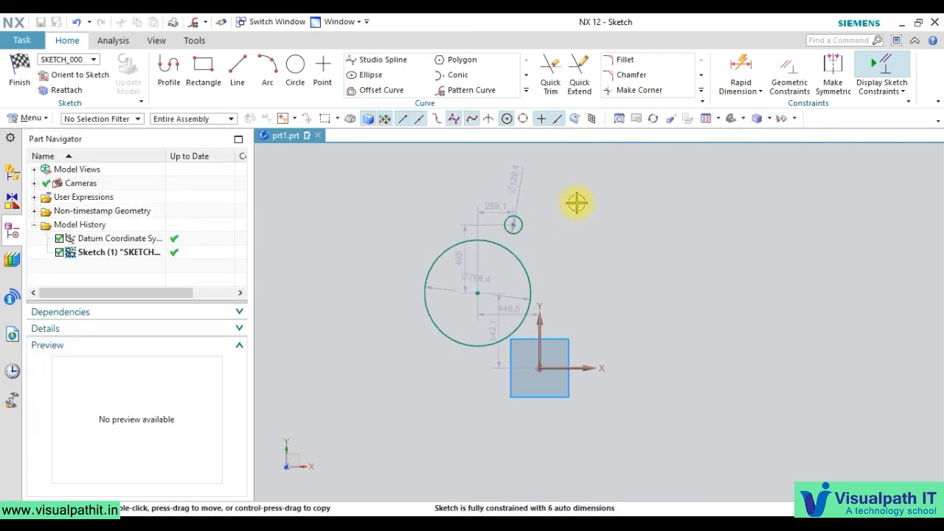
left_click(606, 232)
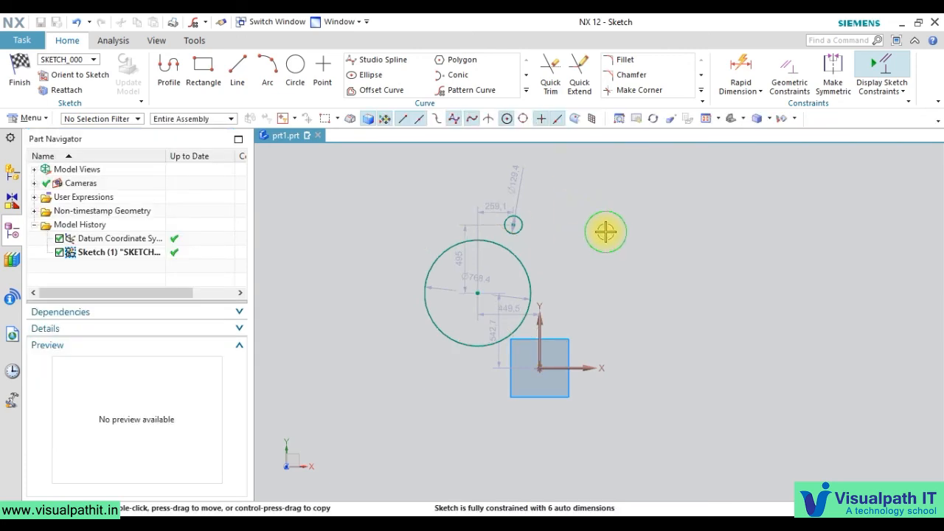